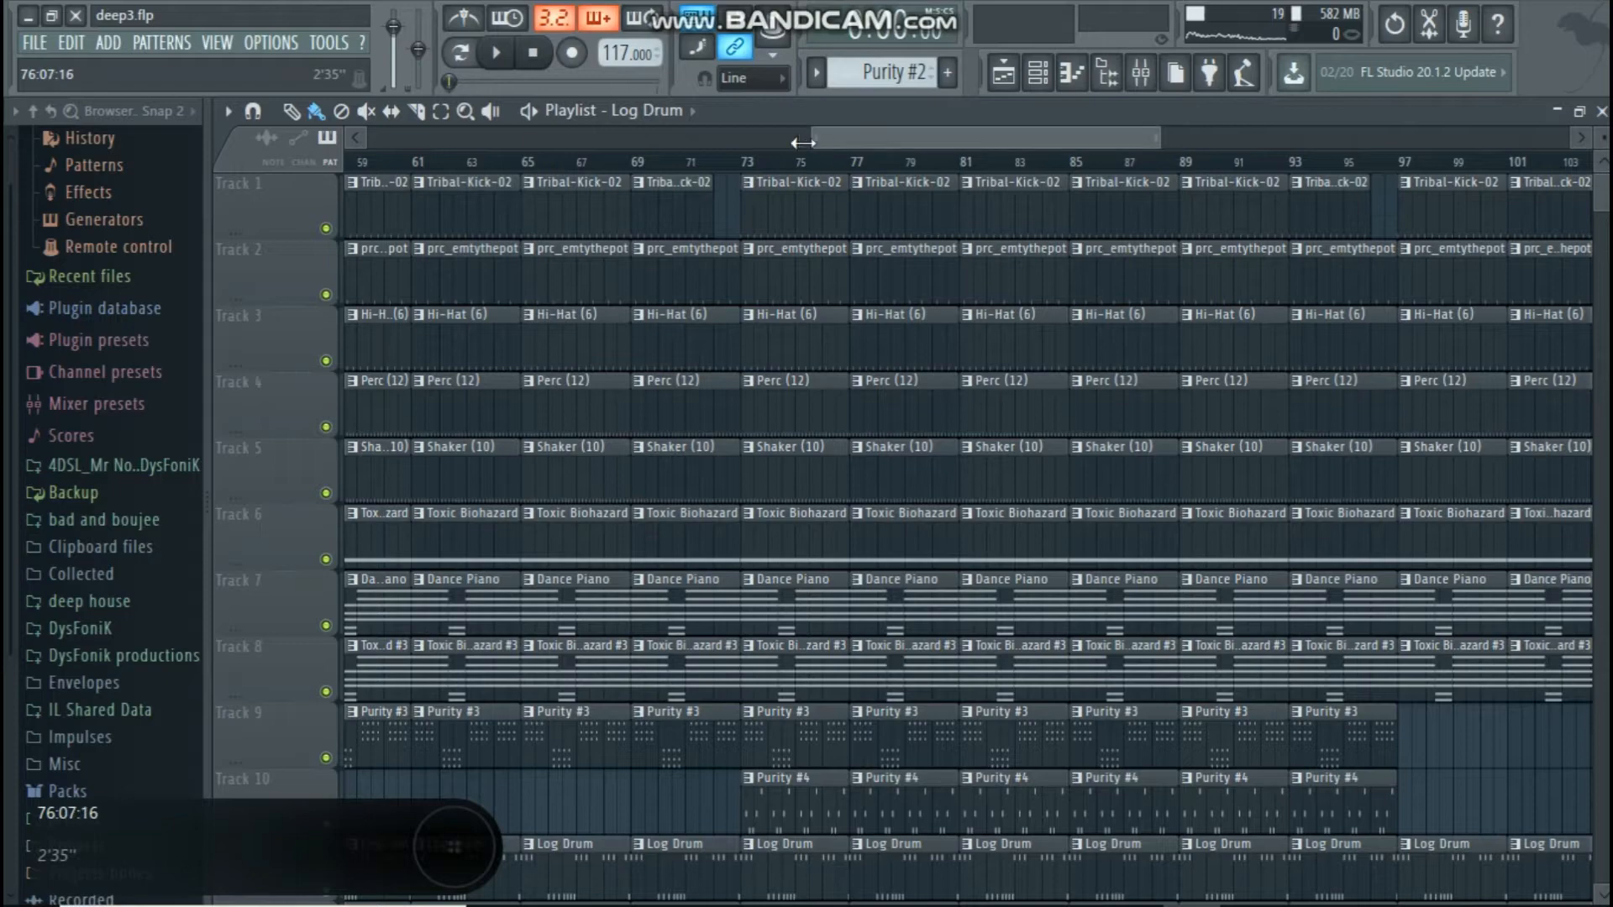
Examine the playlist arrangement across all tracks to locate the section where the most instruments play together.
{"action": "scroll", "coordinate": [889, 370], "scroll_direction": "down", "scroll_amount": 10}
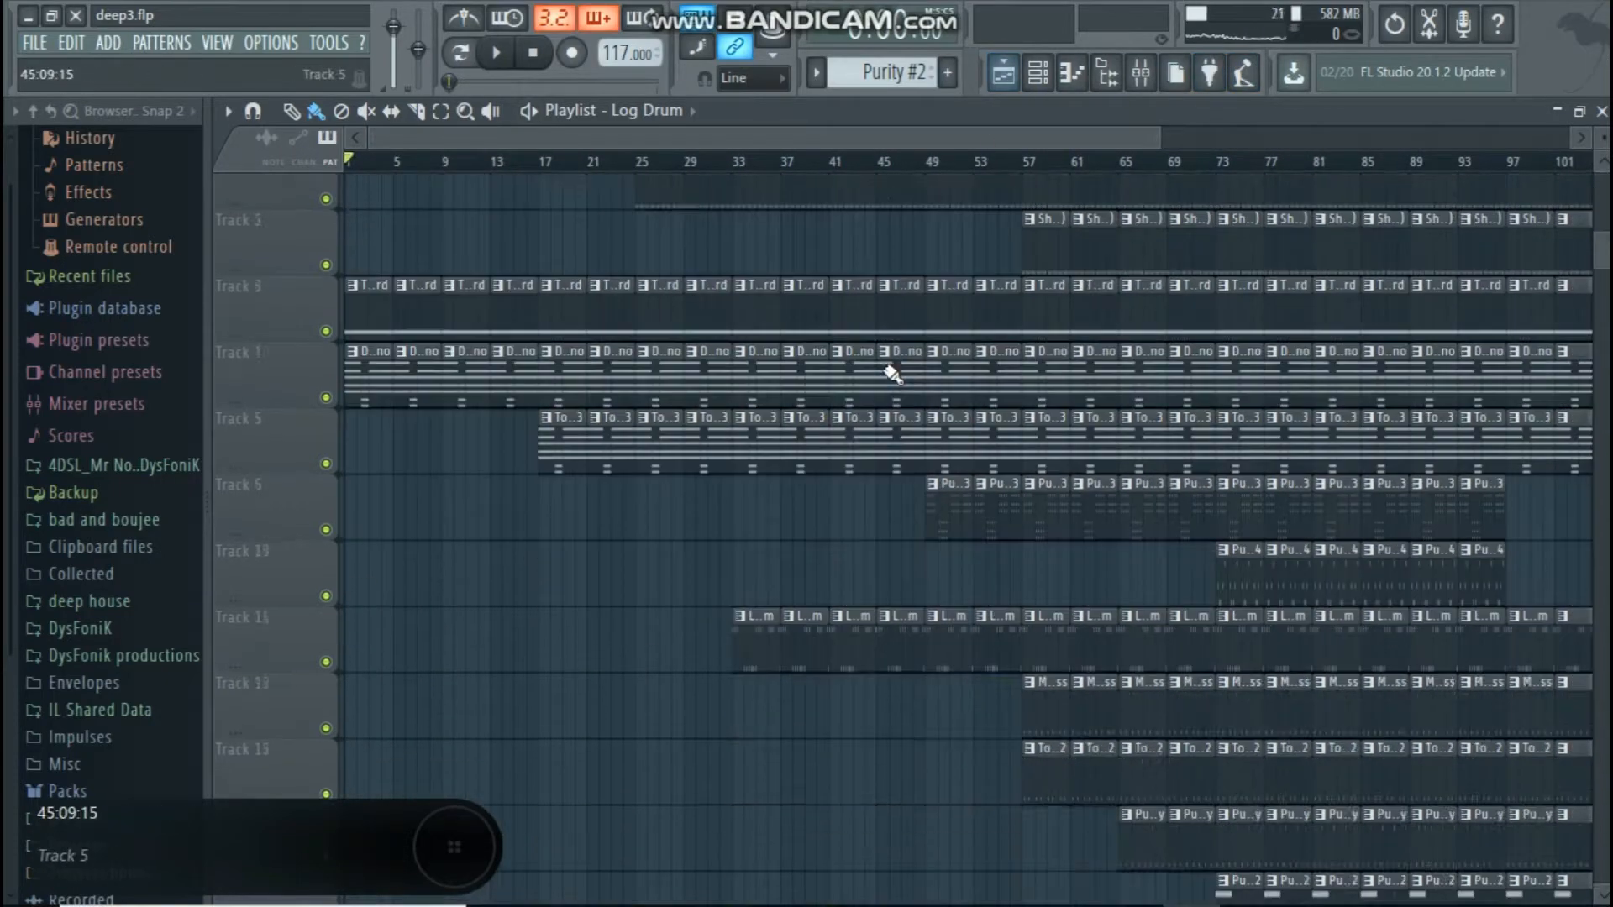
{"action": "scroll", "coordinate": [918, 302], "scroll_direction": "up", "scroll_amount": 5}
{"action": "scroll", "coordinate": [952, 149], "scroll_direction": "down", "scroll_amount": 8}
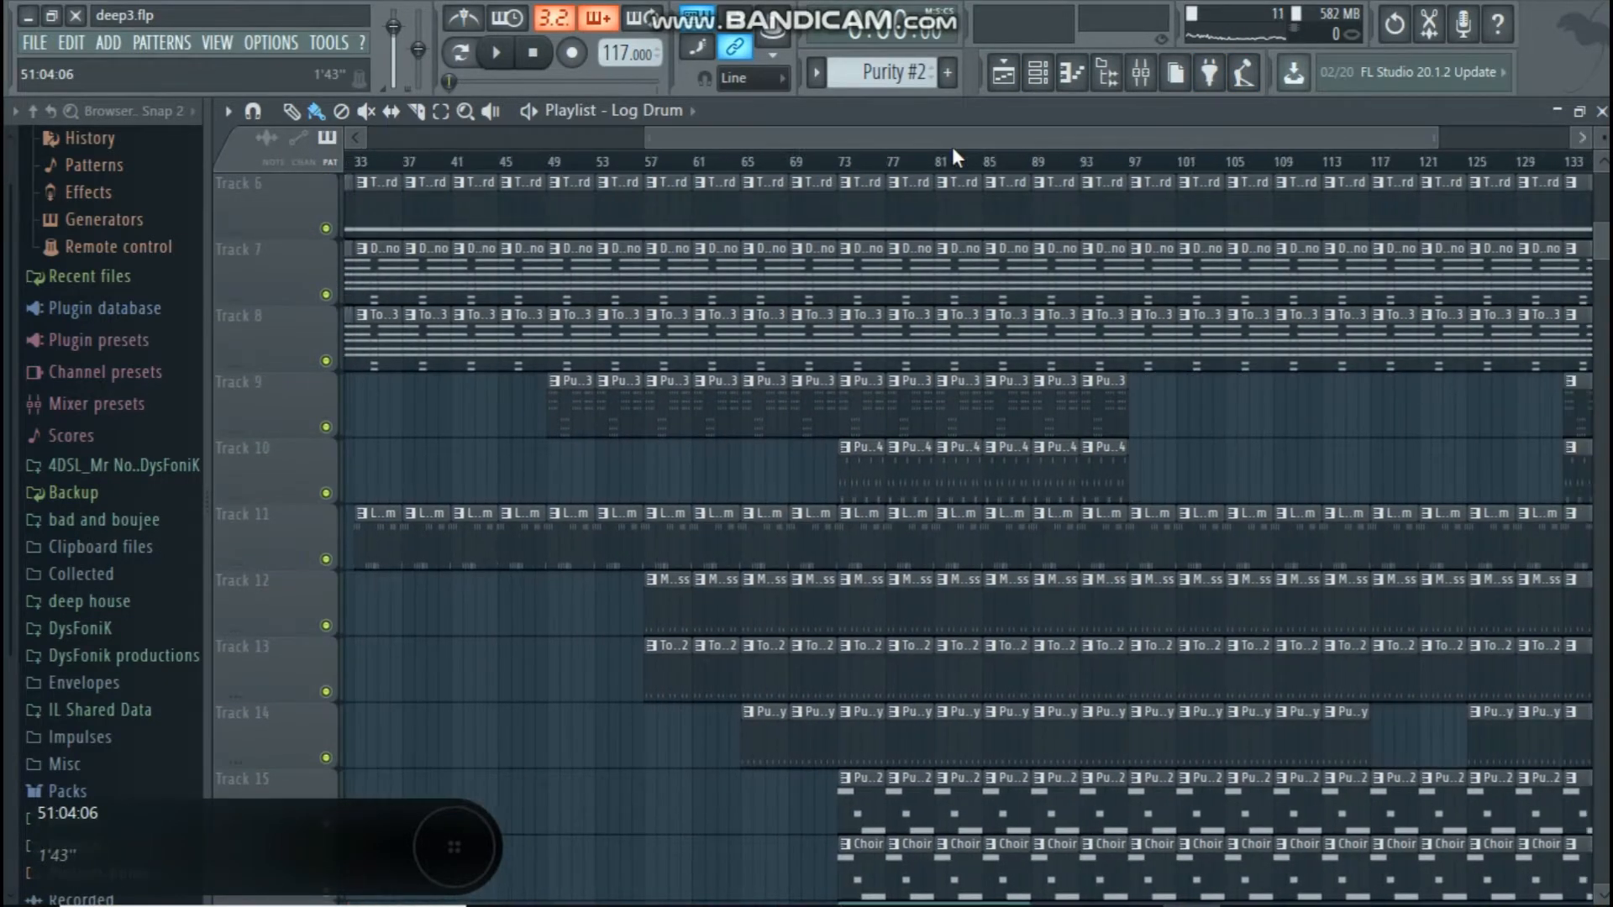
{"action": "scroll", "coordinate": [840, 400], "scroll_direction": "down", "scroll_amount": 5}
{"action": "scroll", "coordinate": [677, 295], "scroll_direction": "up", "scroll_amount": 5}
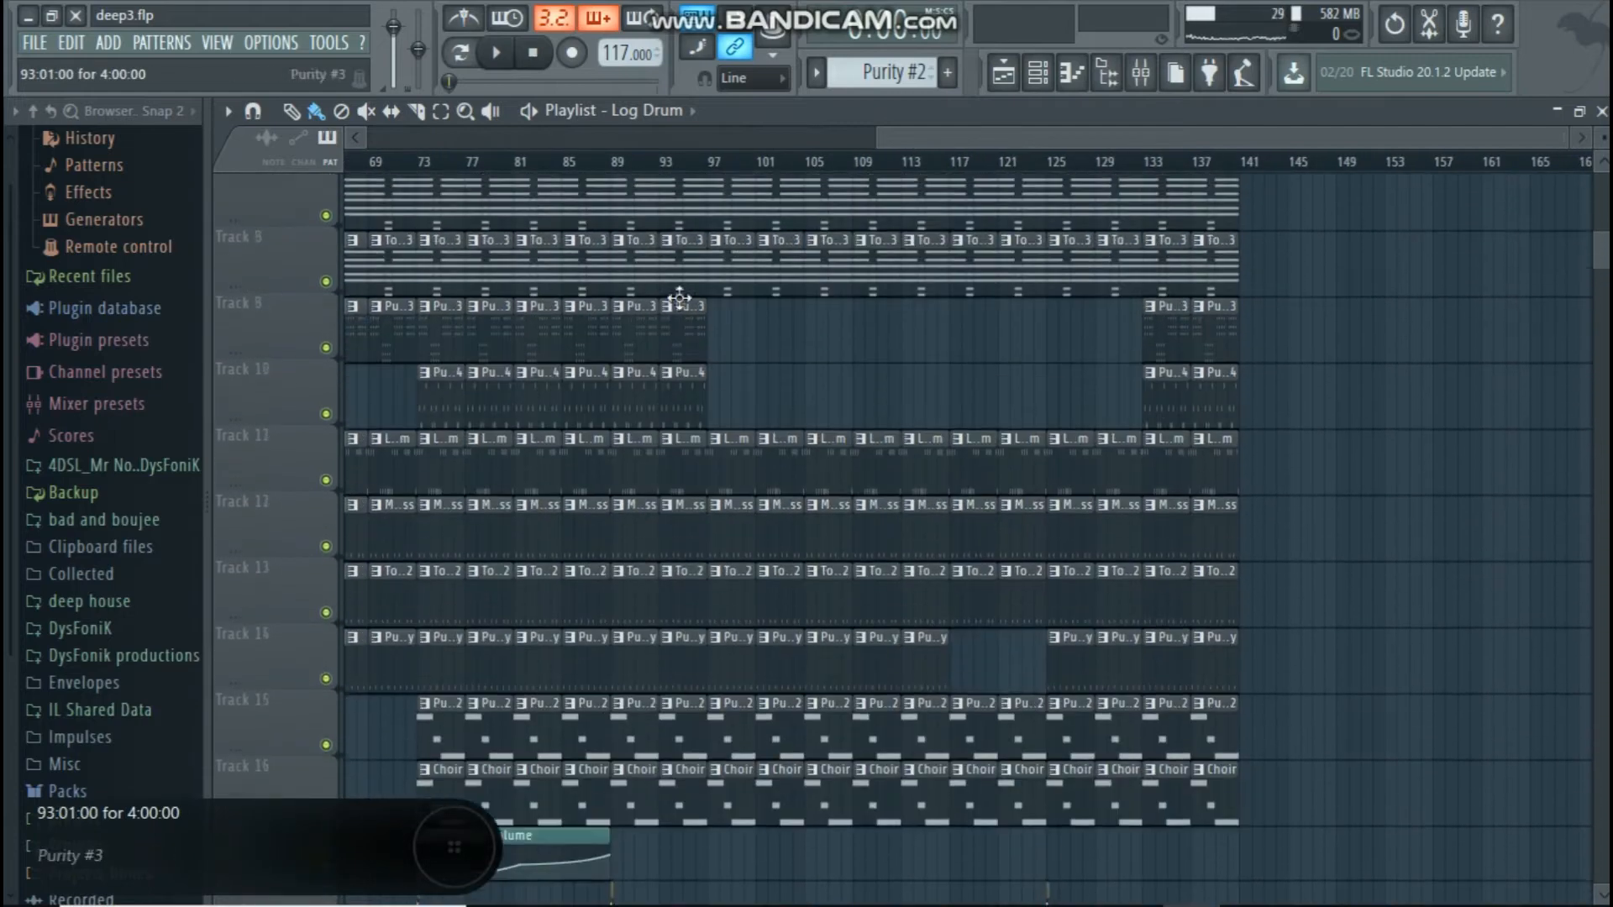
{"action": "scroll", "coordinate": [978, 142], "scroll_direction": "up", "scroll_amount": 3}
{"action": "scroll", "coordinate": [886, 280], "scroll_direction": "down", "scroll_amount": 8}
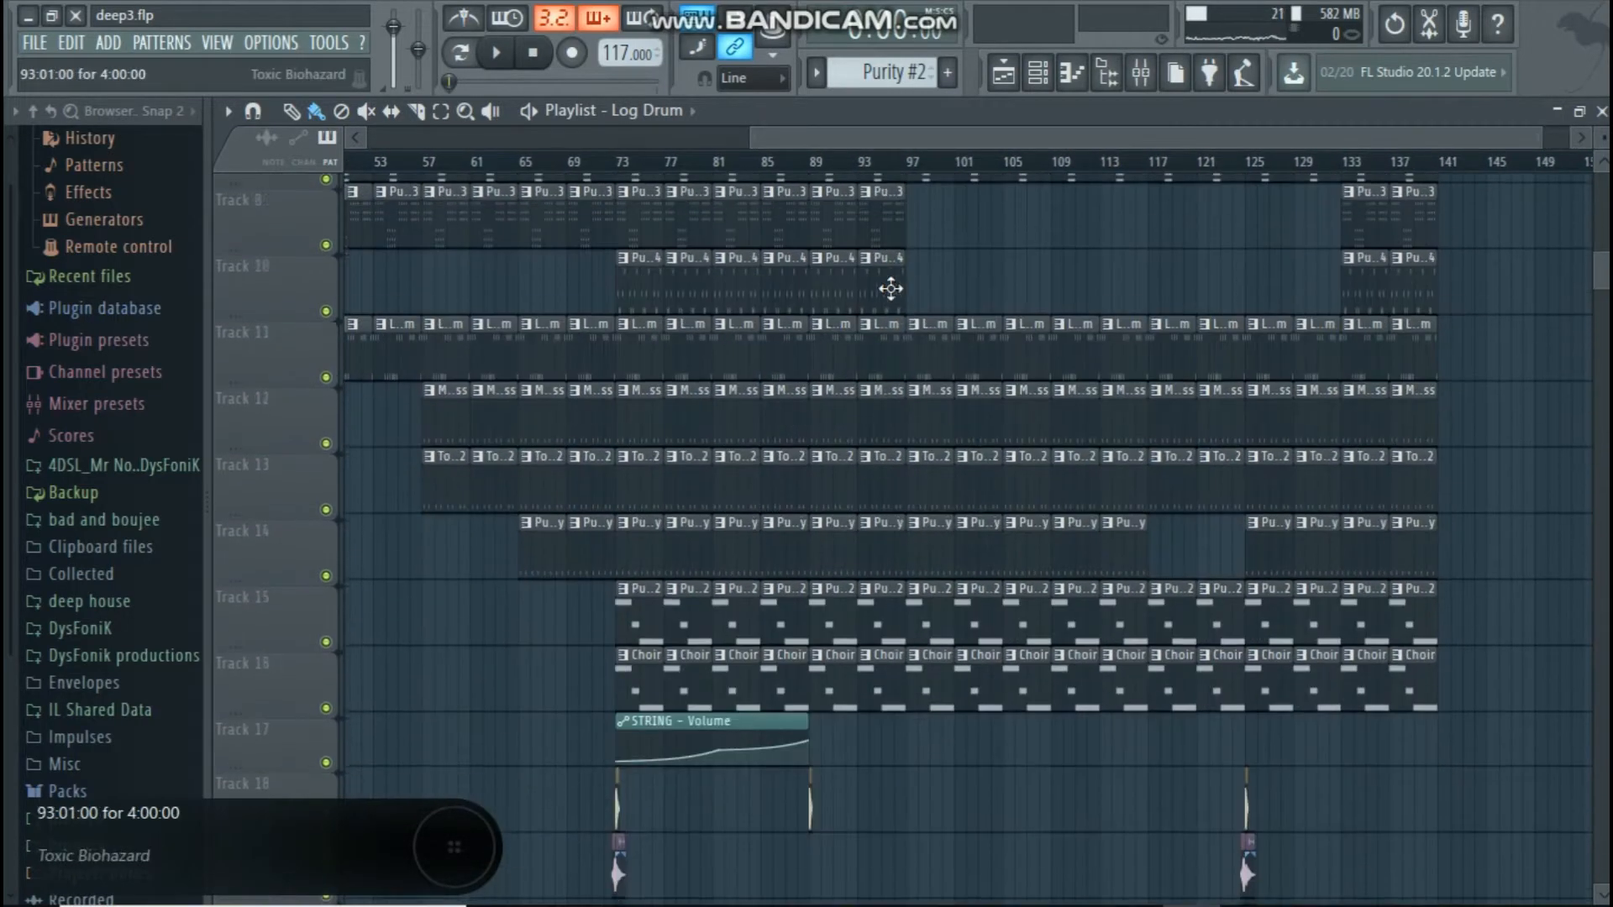
{"action": "scroll", "coordinate": [825, 319], "scroll_direction": "up", "scroll_amount": 1}
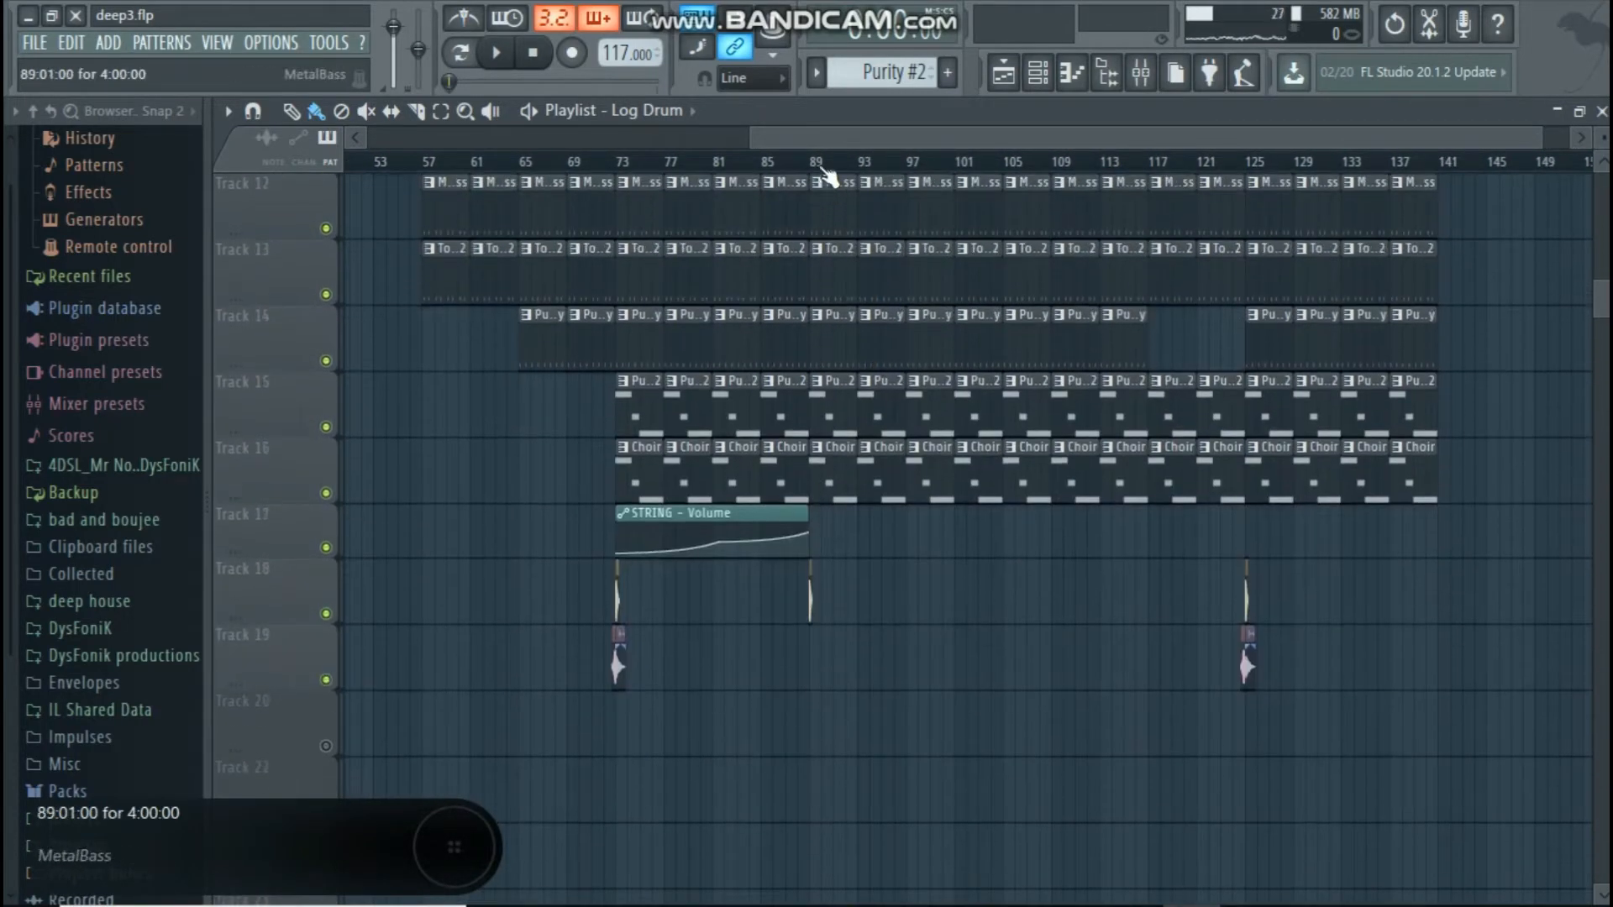
{"action": "scroll", "coordinate": [827, 166], "scroll_direction": "up", "scroll_amount": 4}
{"action": "scroll", "coordinate": [788, 173], "scroll_direction": "up", "scroll_amount": 2}
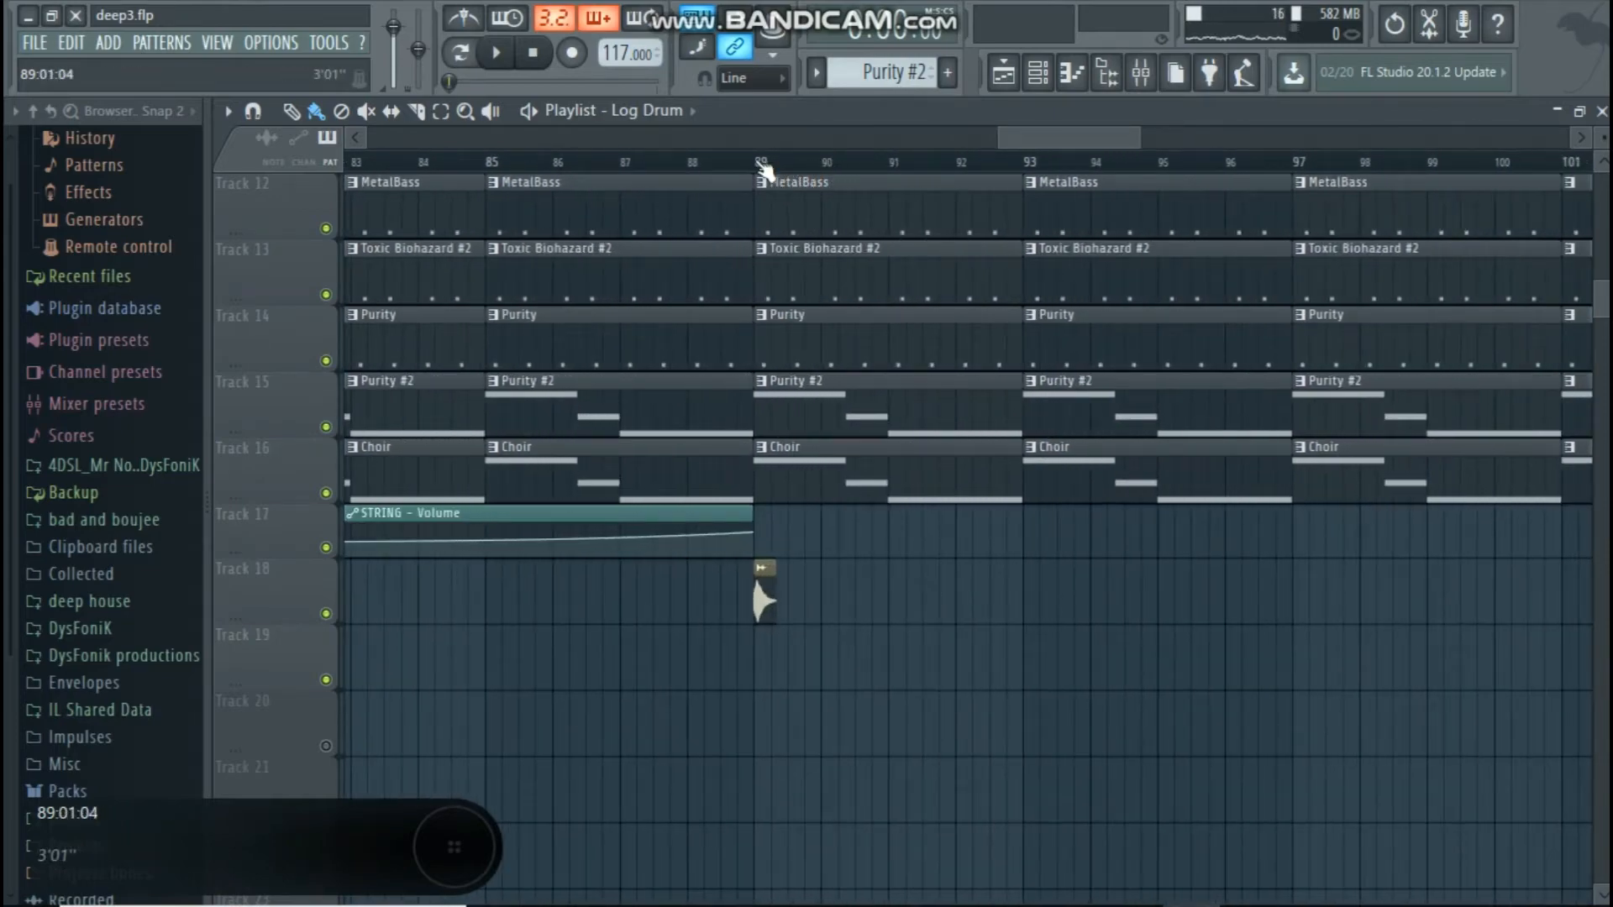
Select the time range from bar 89 to bar 93 across the playlist tracks.
{"action": "scroll", "coordinate": [844, 294], "scroll_direction": "up", "scroll_amount": 11}
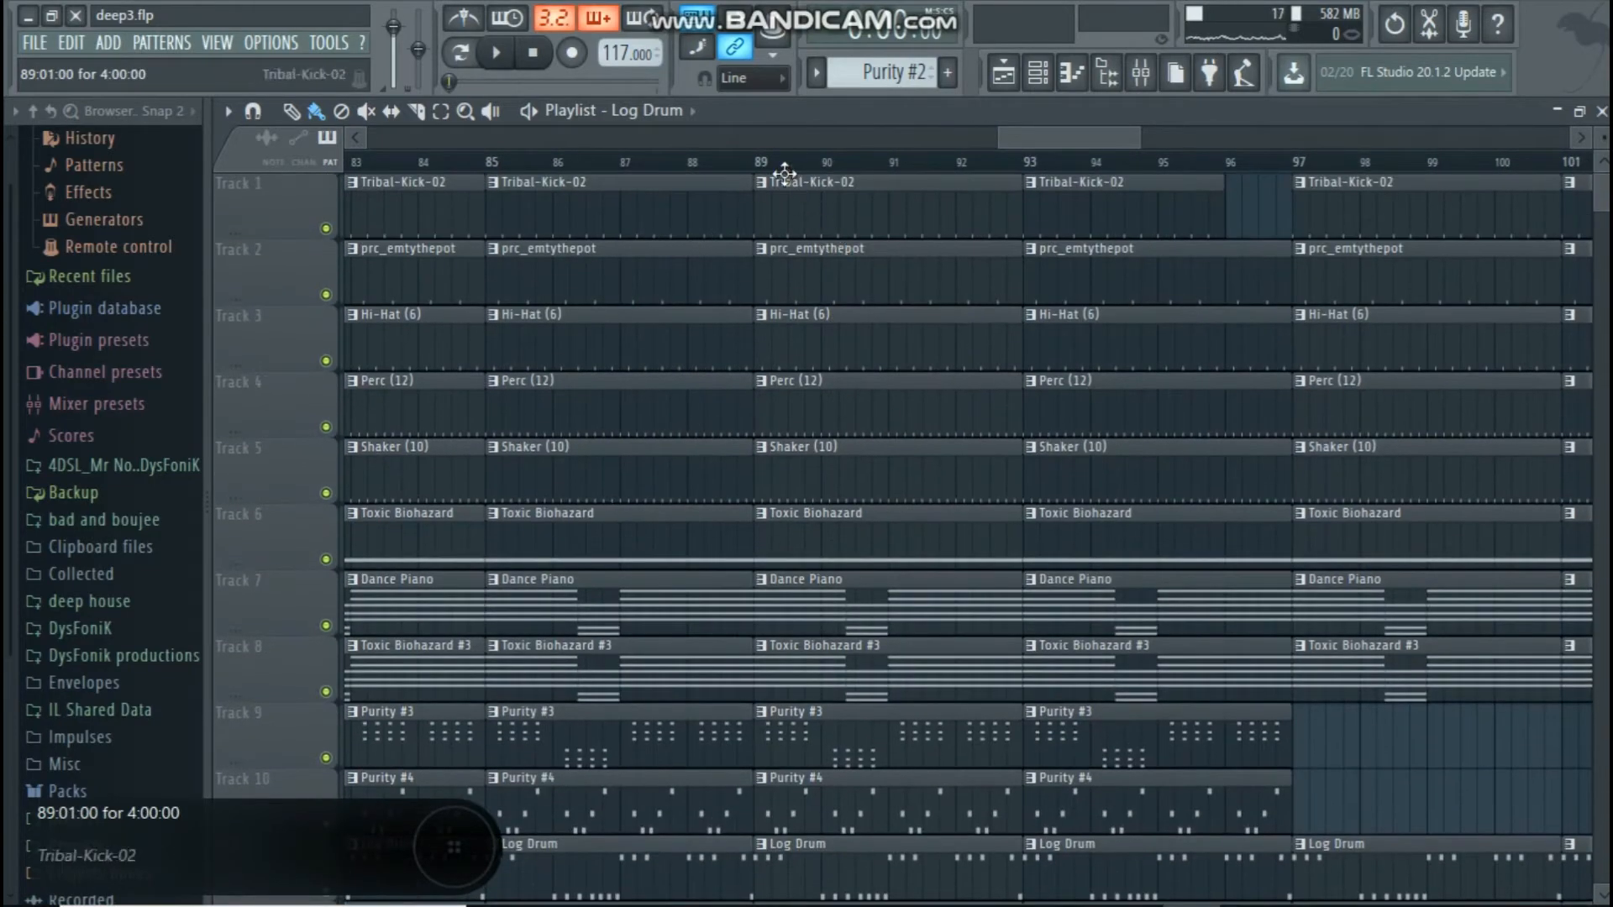
{"action": "scroll", "coordinate": [790, 172], "scroll_direction": "down", "scroll_amount": 5}
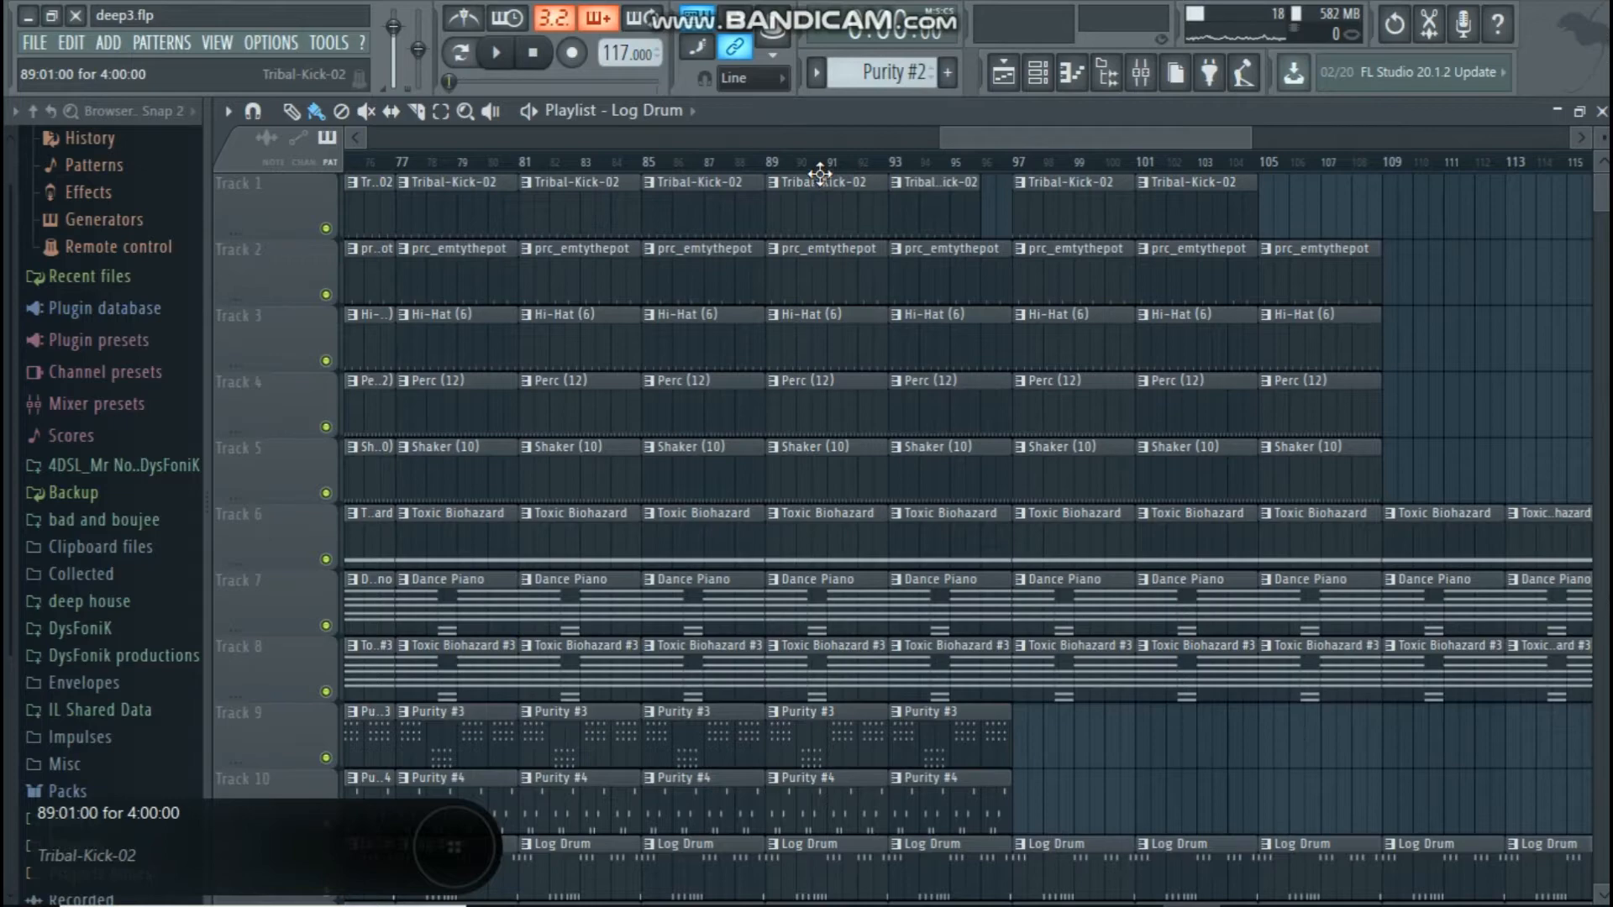
{"action": "scroll", "coordinate": [819, 174], "scroll_direction": "up", "scroll_amount": 6}
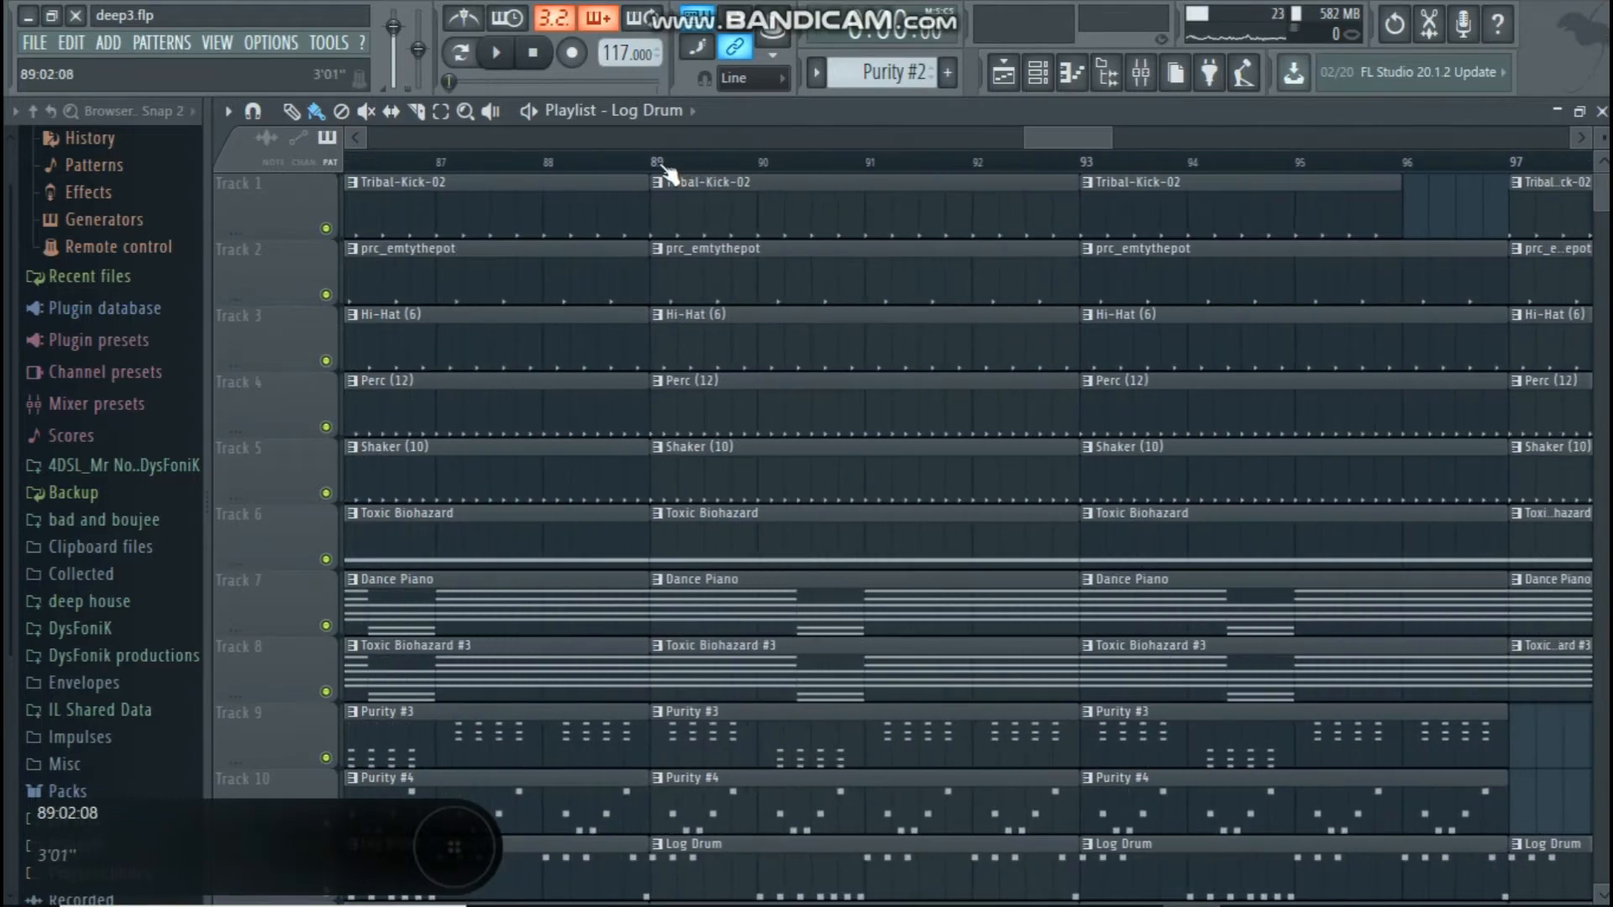
{"action": "left_click_drag", "start_coordinate": [657, 165], "coordinate": [1079, 185]}
{"action": "scroll", "coordinate": [941, 353], "scroll_direction": "down", "scroll_amount": 4}
{"action": "scroll", "coordinate": [879, 227], "scroll_direction": "up", "scroll_amount": 4}
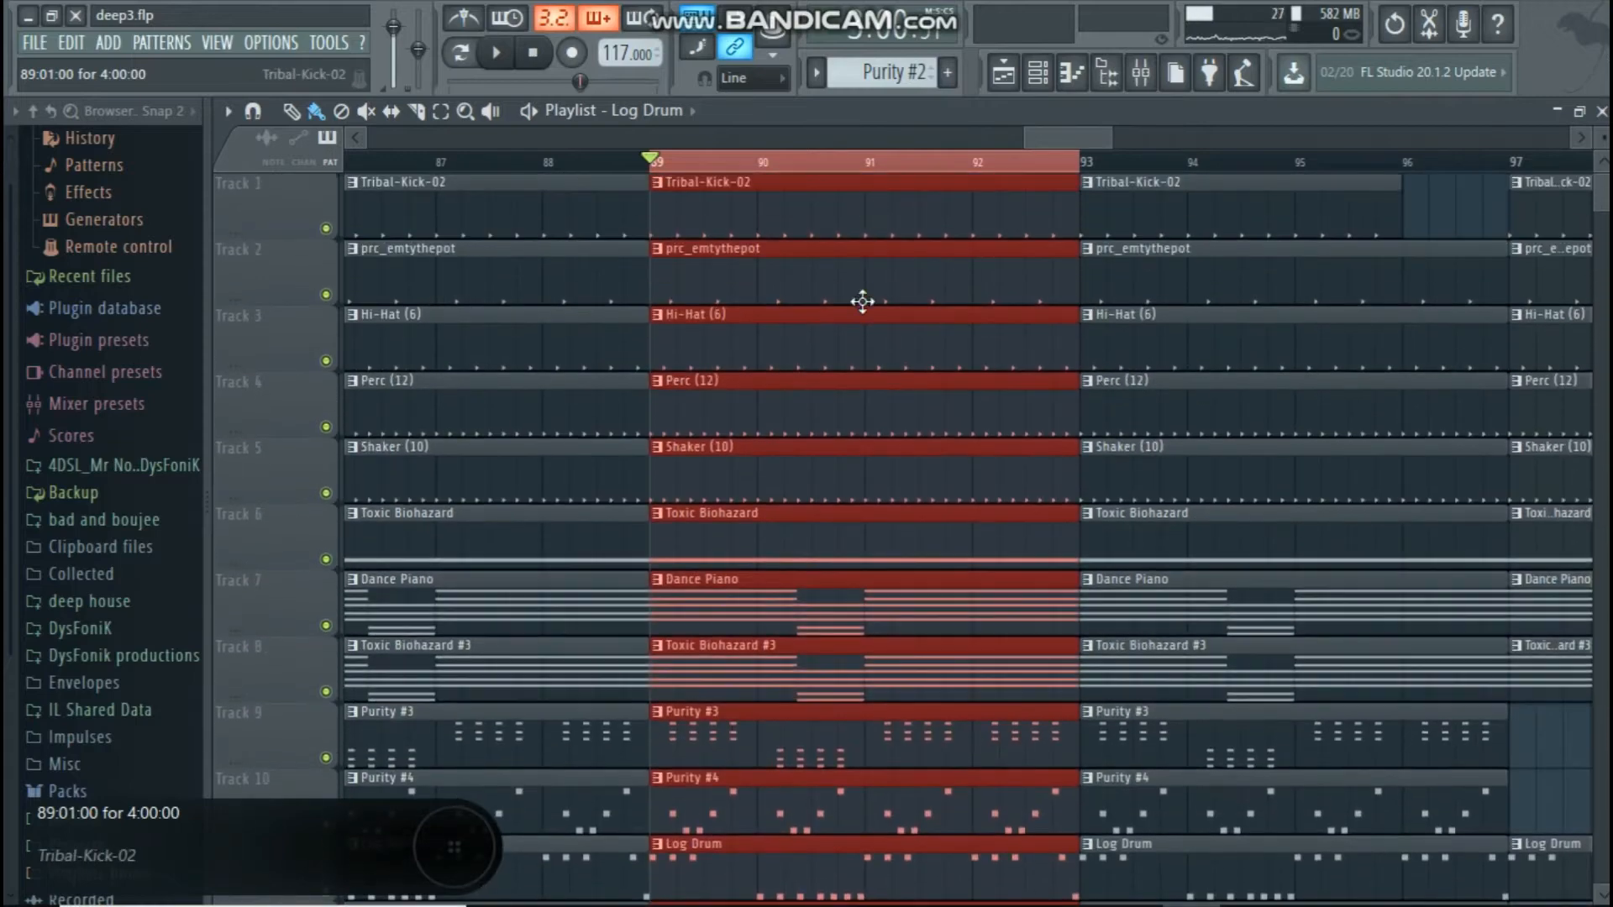
Check which clips on each track fall inside the selected bars 89 to 93.
{"action": "scroll", "coordinate": [851, 420], "scroll_direction": "down", "scroll_amount": 1}
{"action": "scroll", "coordinate": [851, 420], "scroll_direction": "down", "scroll_amount": 11}
{"action": "scroll", "coordinate": [852, 420], "scroll_direction": "up", "scroll_amount": 8}
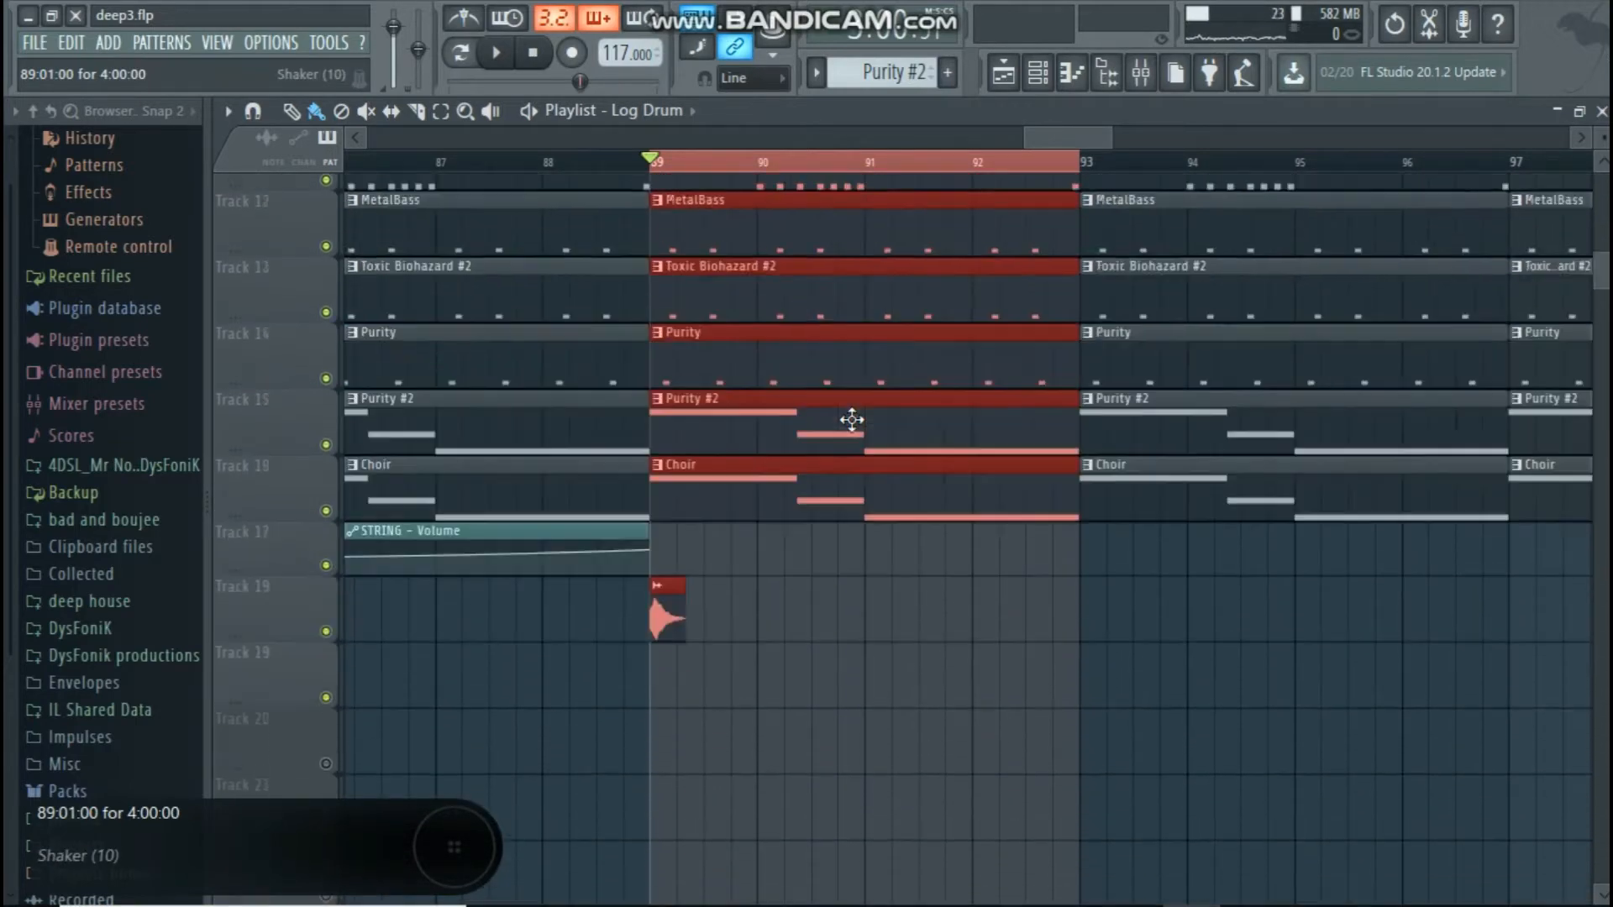
{"action": "scroll", "coordinate": [851, 336], "scroll_direction": "up", "scroll_amount": 5}
{"action": "scroll", "coordinate": [849, 205], "scroll_direction": "down", "scroll_amount": 9}
{"action": "scroll", "coordinate": [873, 635], "scroll_direction": "up", "scroll_amount": 3}
{"action": "scroll", "coordinate": [876, 420], "scroll_direction": "up", "scroll_amount": 6}
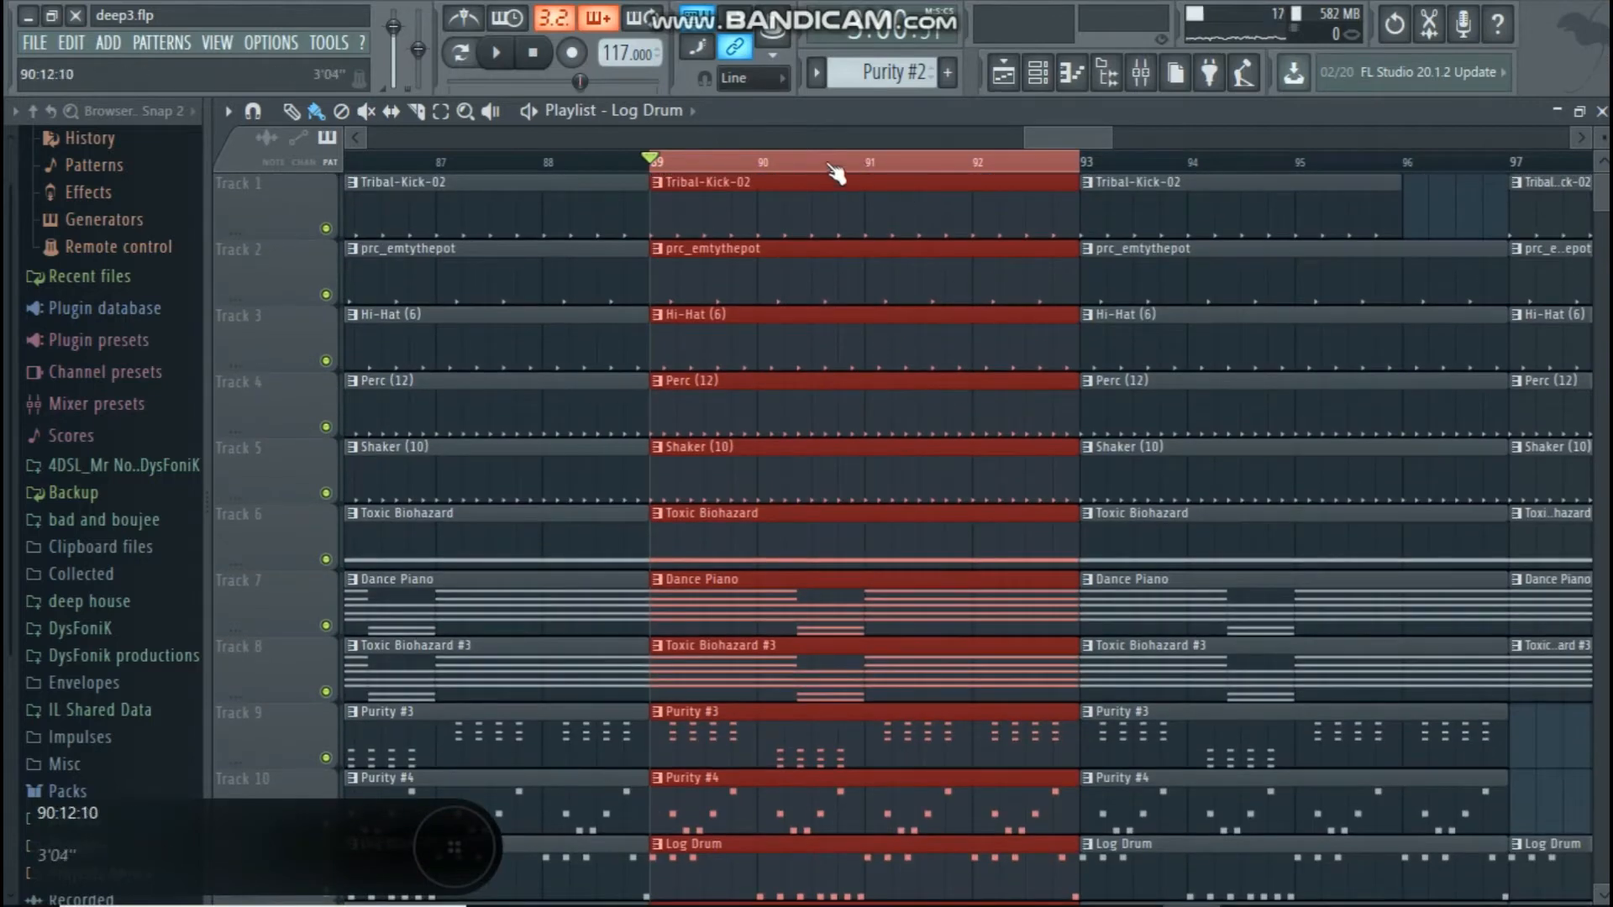
{"action": "left_click", "coordinate": [668, 166]}
{"action": "left_click", "coordinate": [663, 164]}
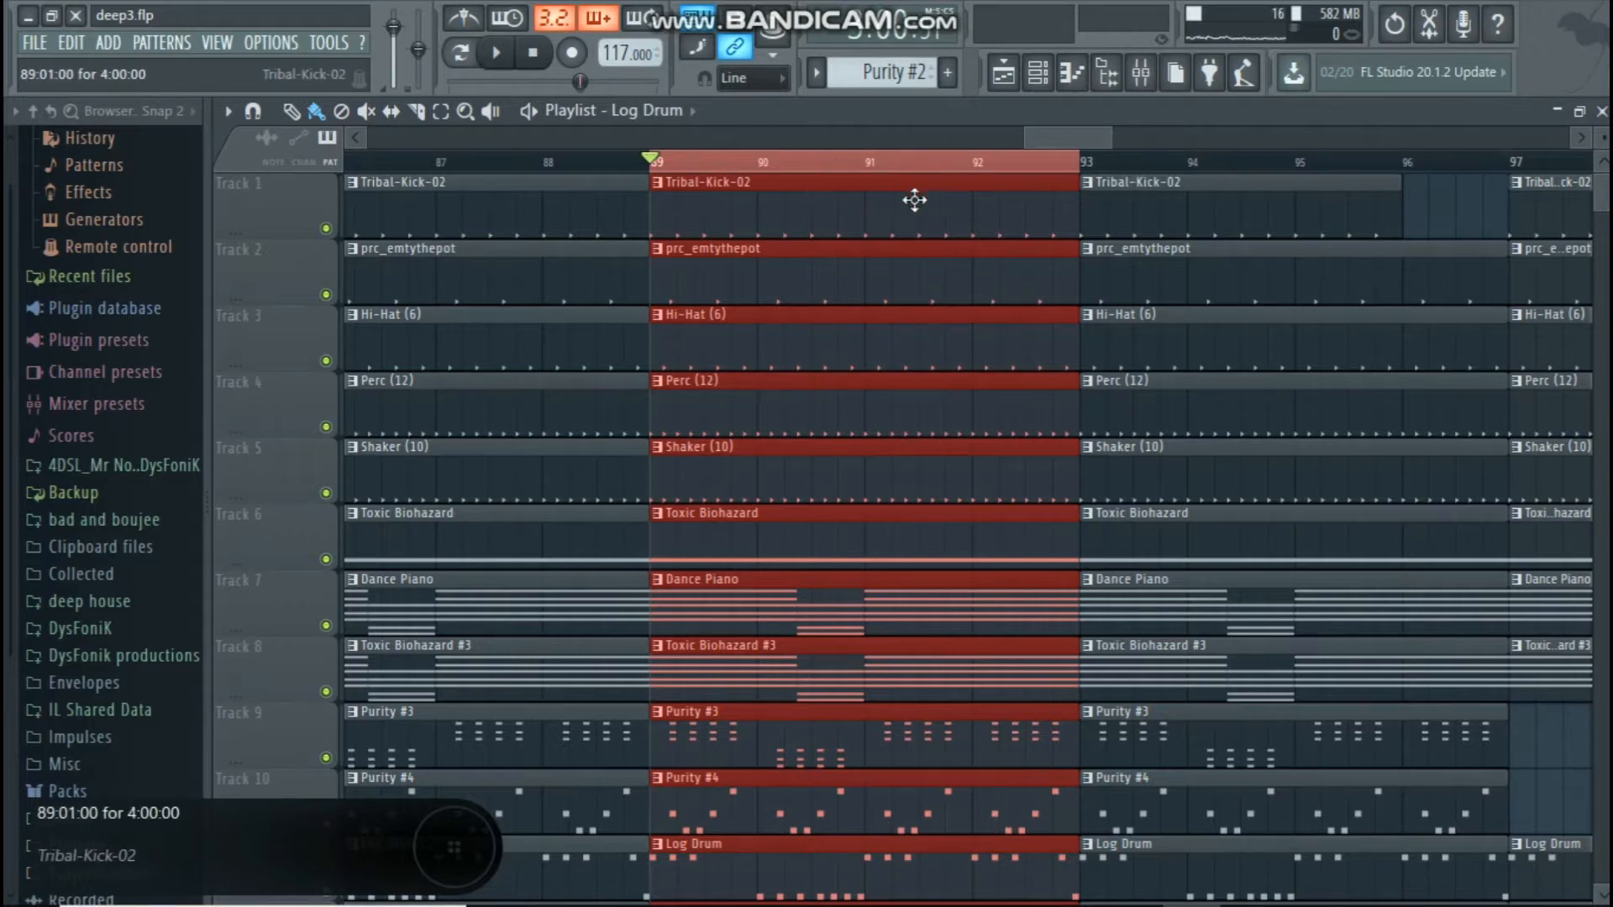
Open the mixer and look through the instrument tracks from Kick to Toxic Biohazard.
{"action": "left_click", "coordinate": [1140, 73]}
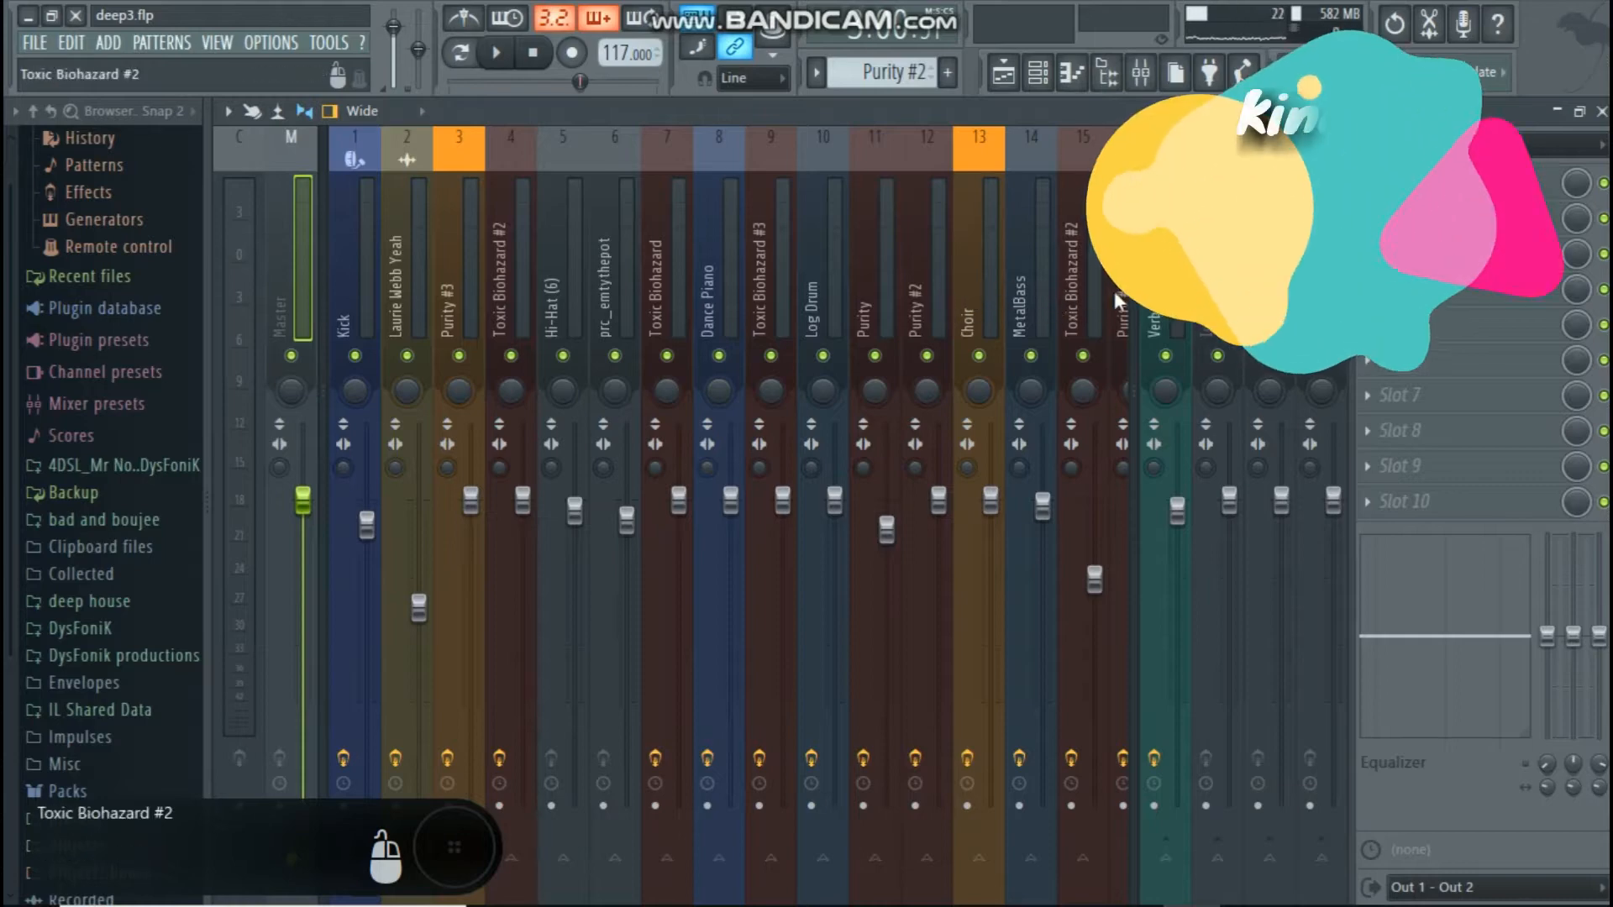
{"action": "left_click_drag", "start_coordinate": [1076, 306], "coordinate": [262, 294]}
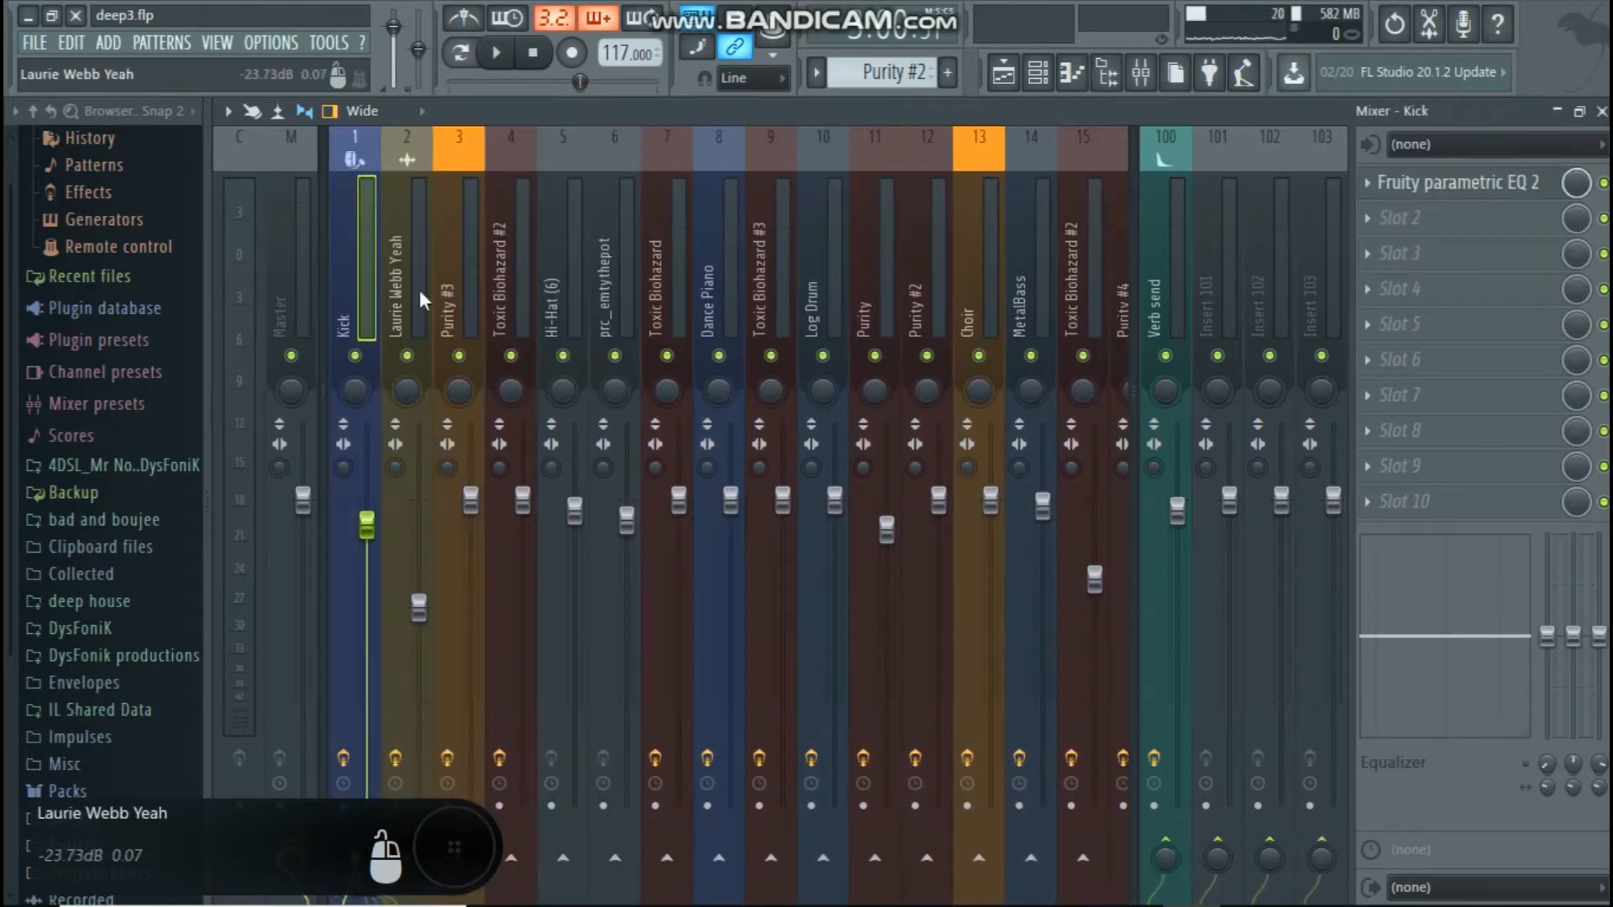
{"action": "left_click", "coordinate": [454, 274]}
{"action": "left_click_drag", "start_coordinate": [405, 276], "coordinate": [672, 266]}
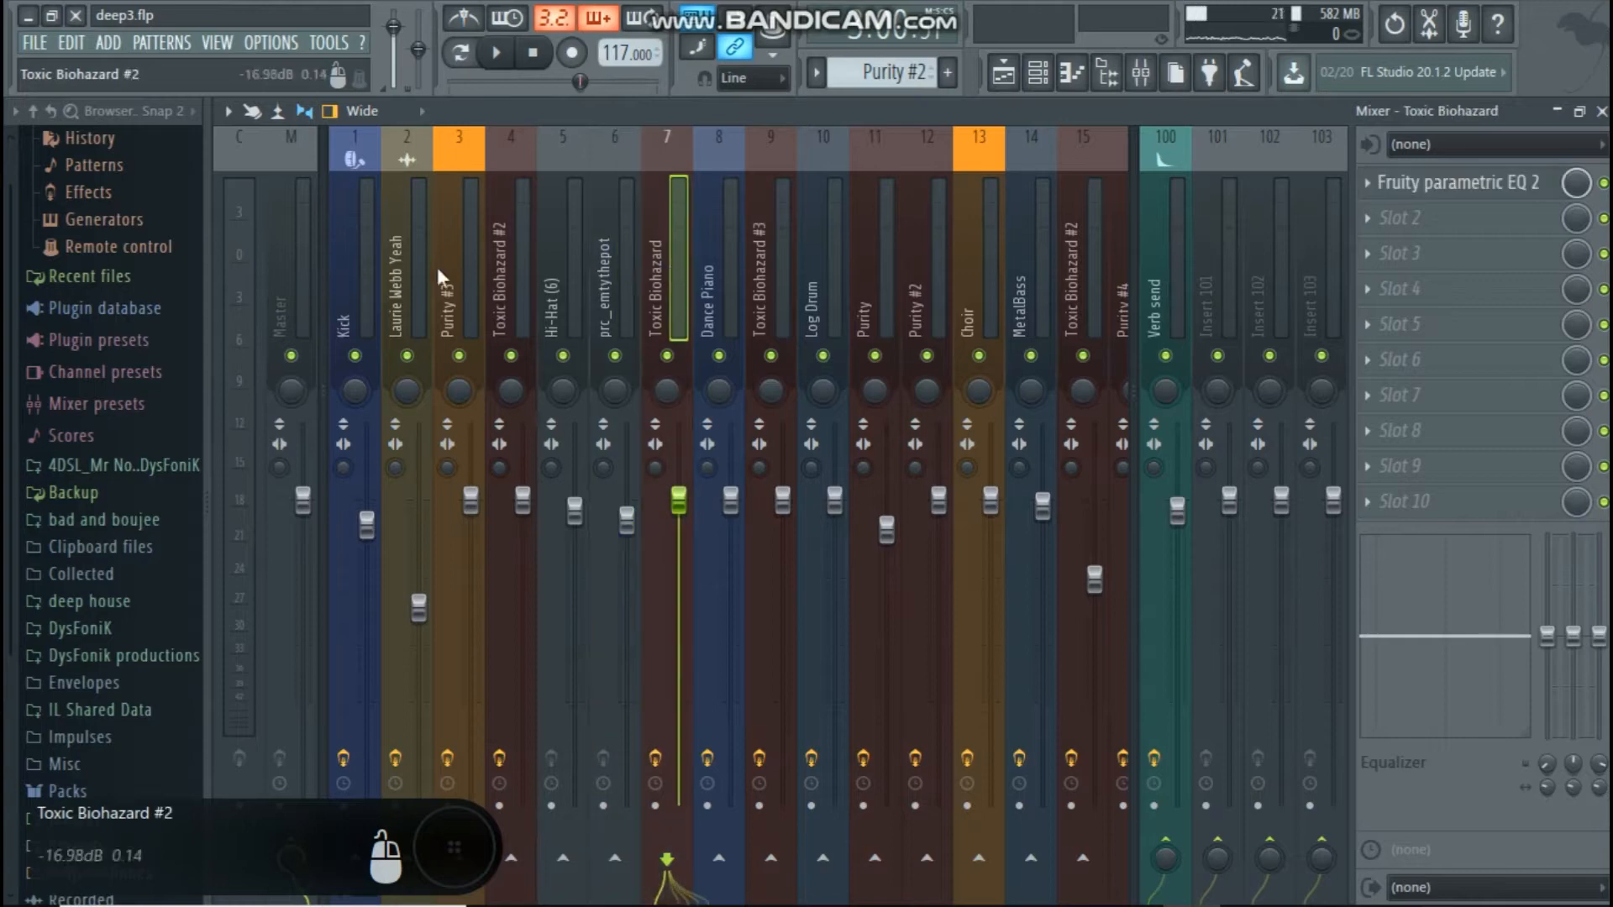
Select the Master track and play the selected section to check the overall level, and stop playback.
{"action": "left_click", "coordinate": [298, 282]}
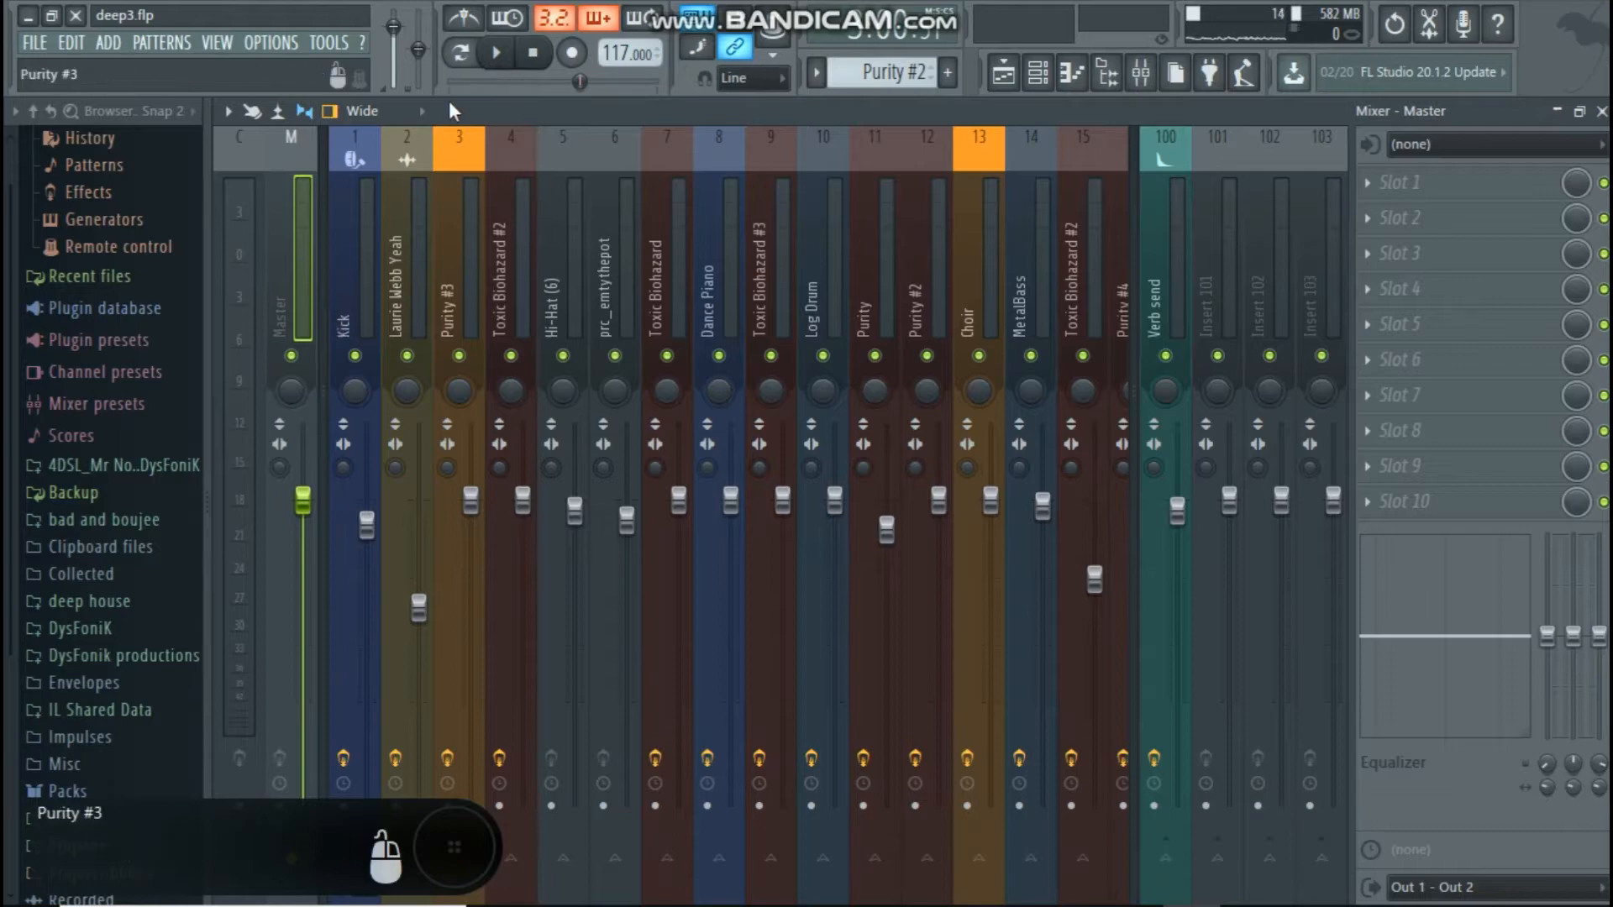
{"action": "left_click", "coordinate": [503, 60]}
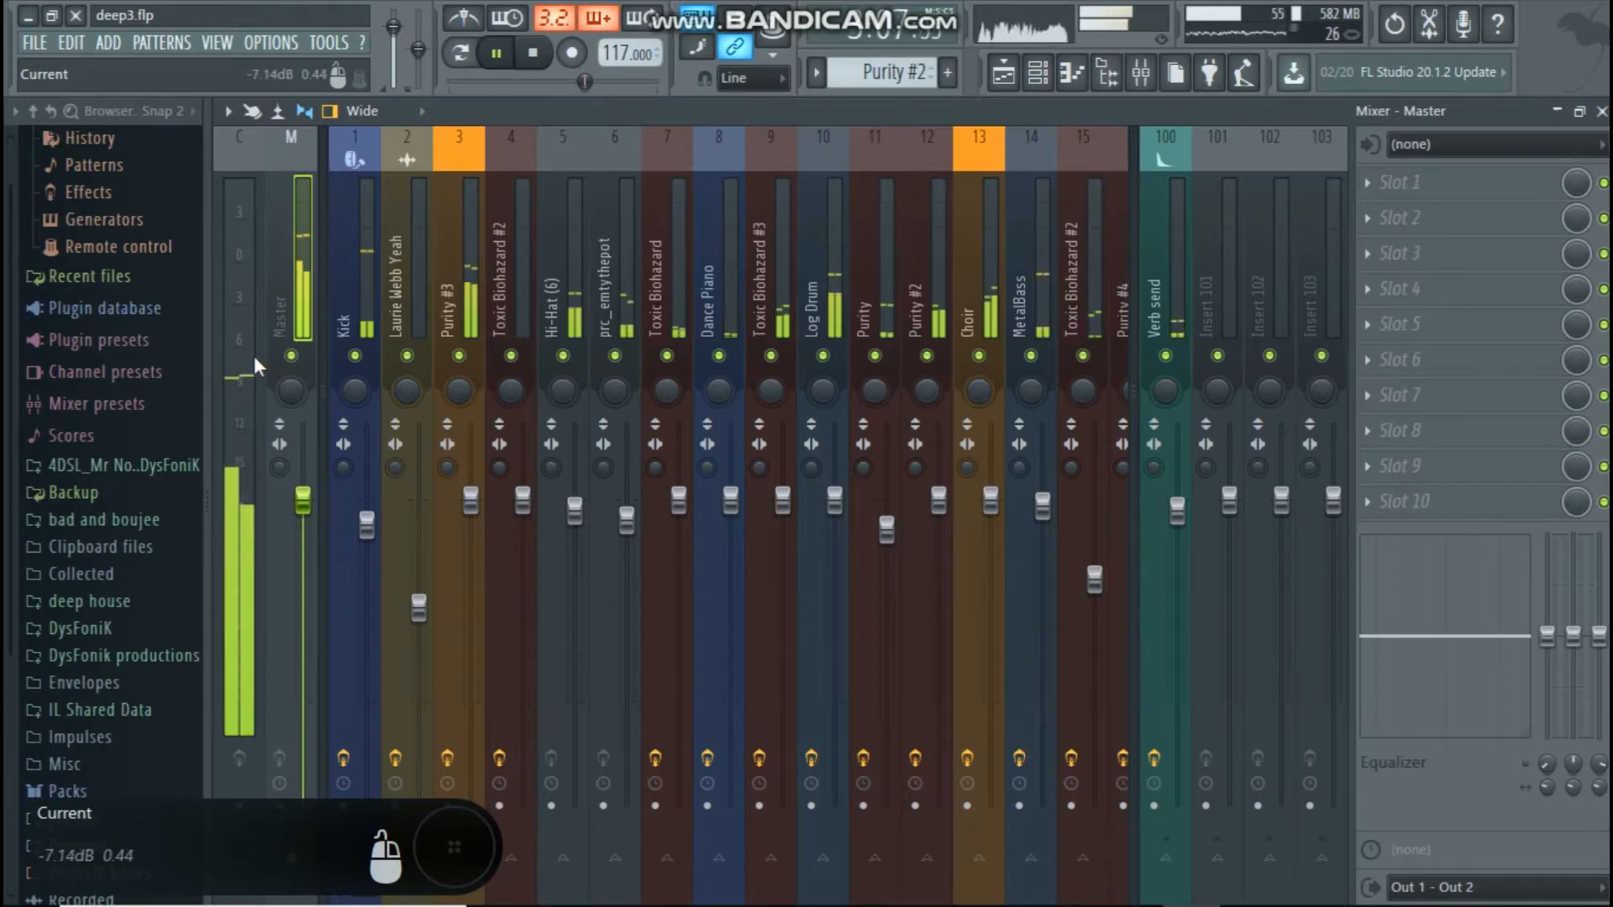
{"action": "key", "text": "space"}
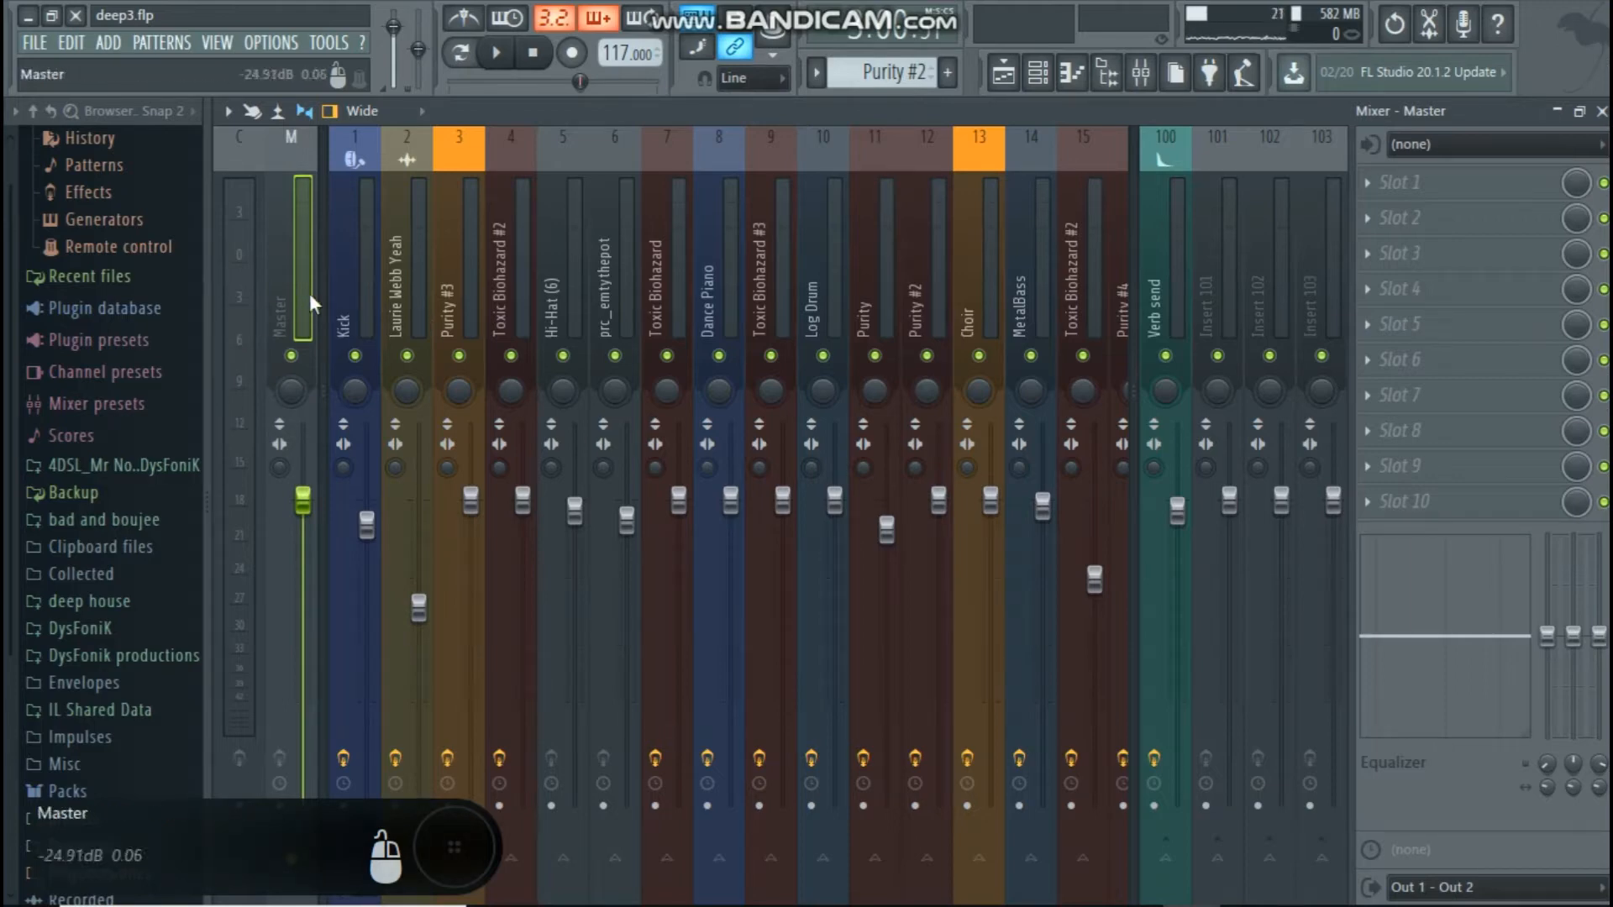
Inspect the effect slots of the mixer tracks from Kick through Toxic Biohazard, and return to the Master track.
{"action": "left_click", "coordinate": [363, 306]}
{"action": "left_click", "coordinate": [412, 299]}
{"action": "left_click", "coordinate": [442, 294]}
{"action": "left_click", "coordinate": [528, 282]}
{"action": "left_click", "coordinate": [572, 280]}
{"action": "left_click", "coordinate": [604, 282]}
{"action": "left_click", "coordinate": [653, 283]}
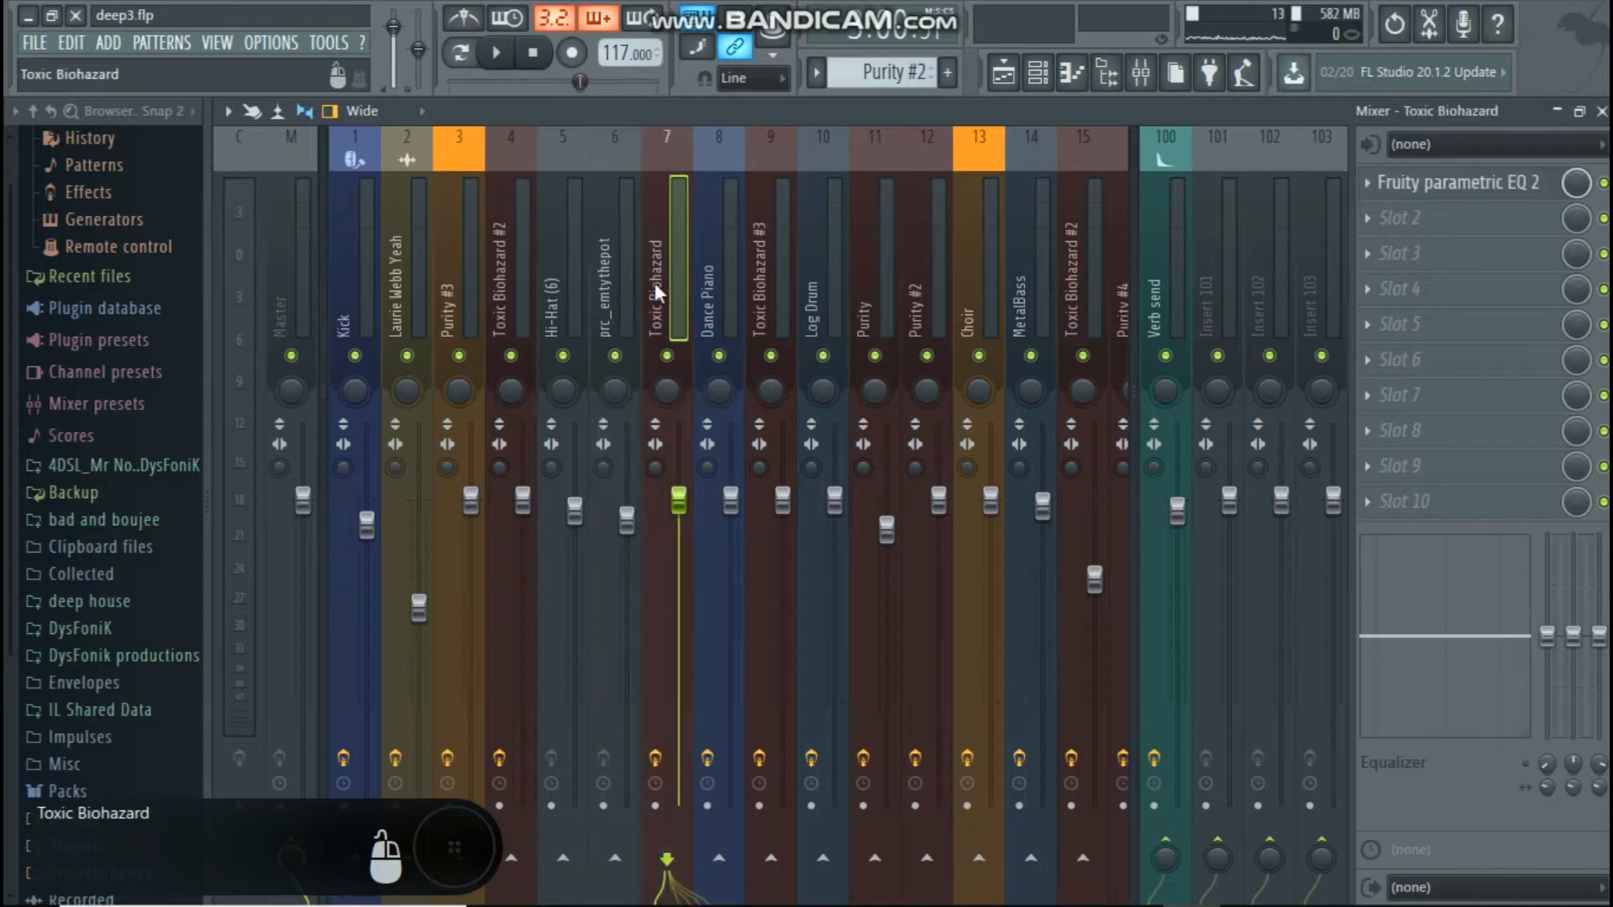
{"action": "left_click", "coordinate": [352, 275]}
{"action": "left_click", "coordinate": [296, 284]}
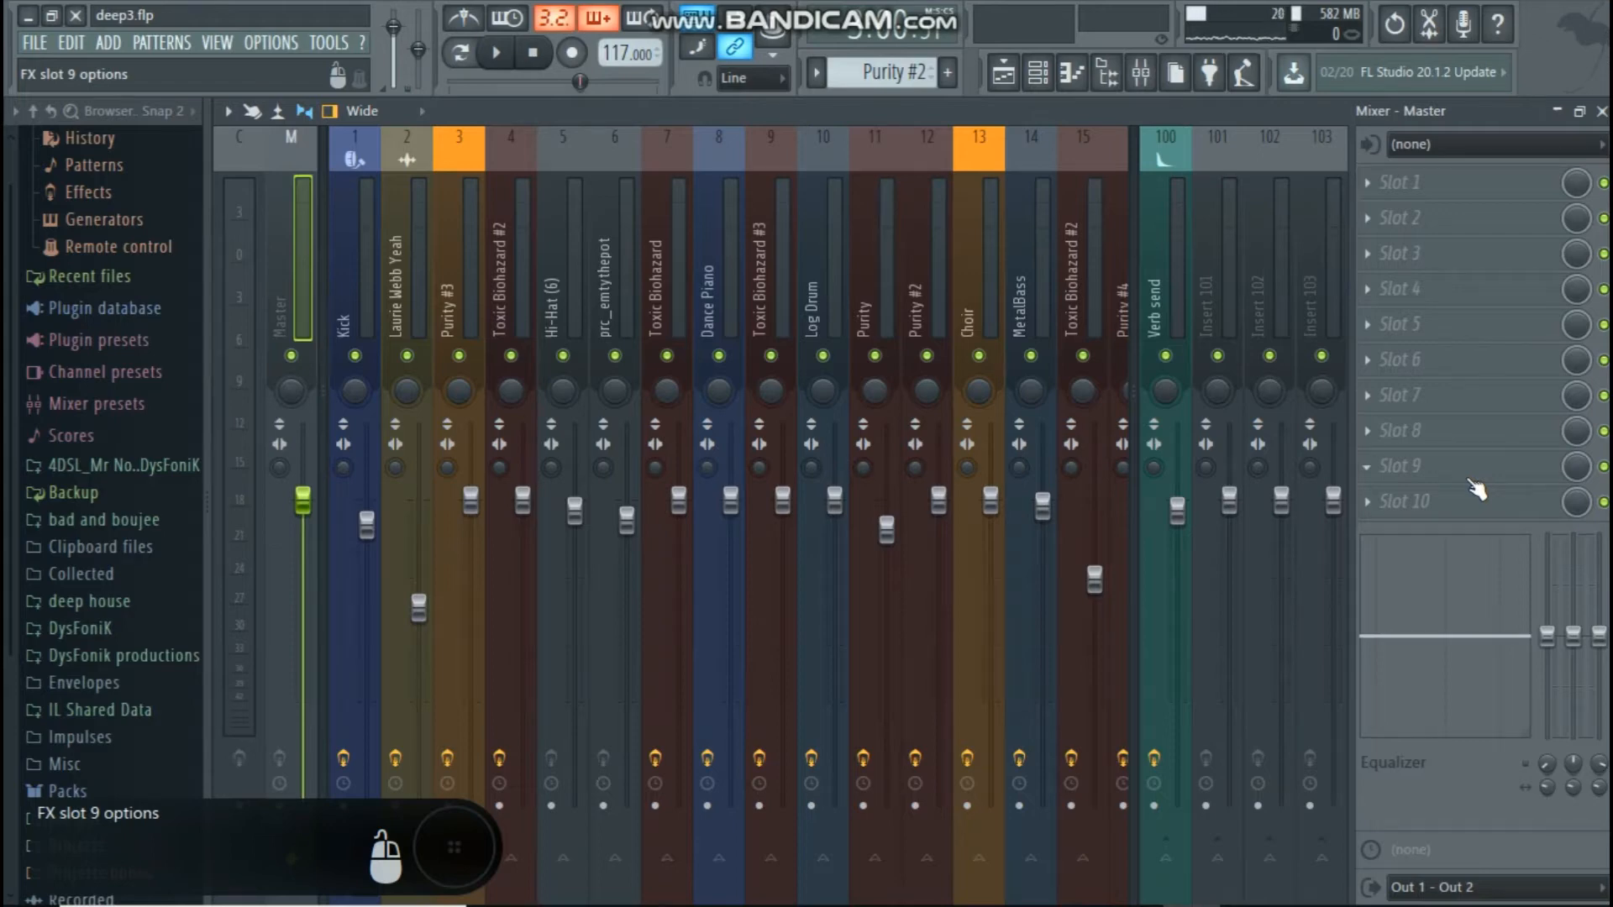
Start looped playback and load Fruity Limiter into slot 10 of the Master track.
{"action": "key", "text": "space"}
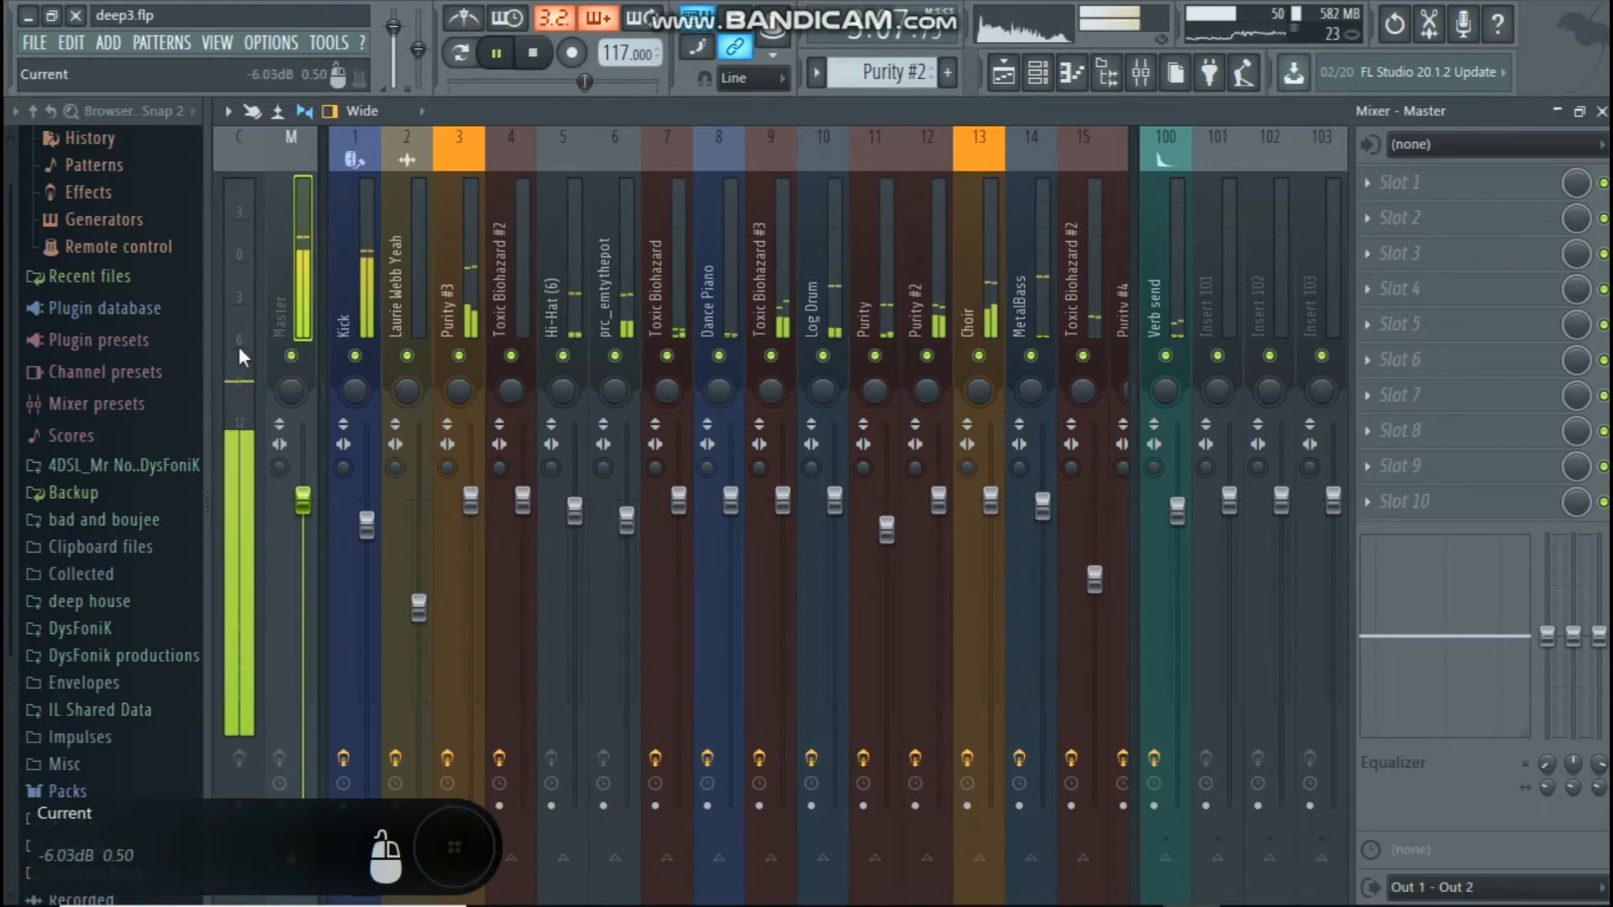
{"action": "left_click", "coordinate": [1421, 503]}
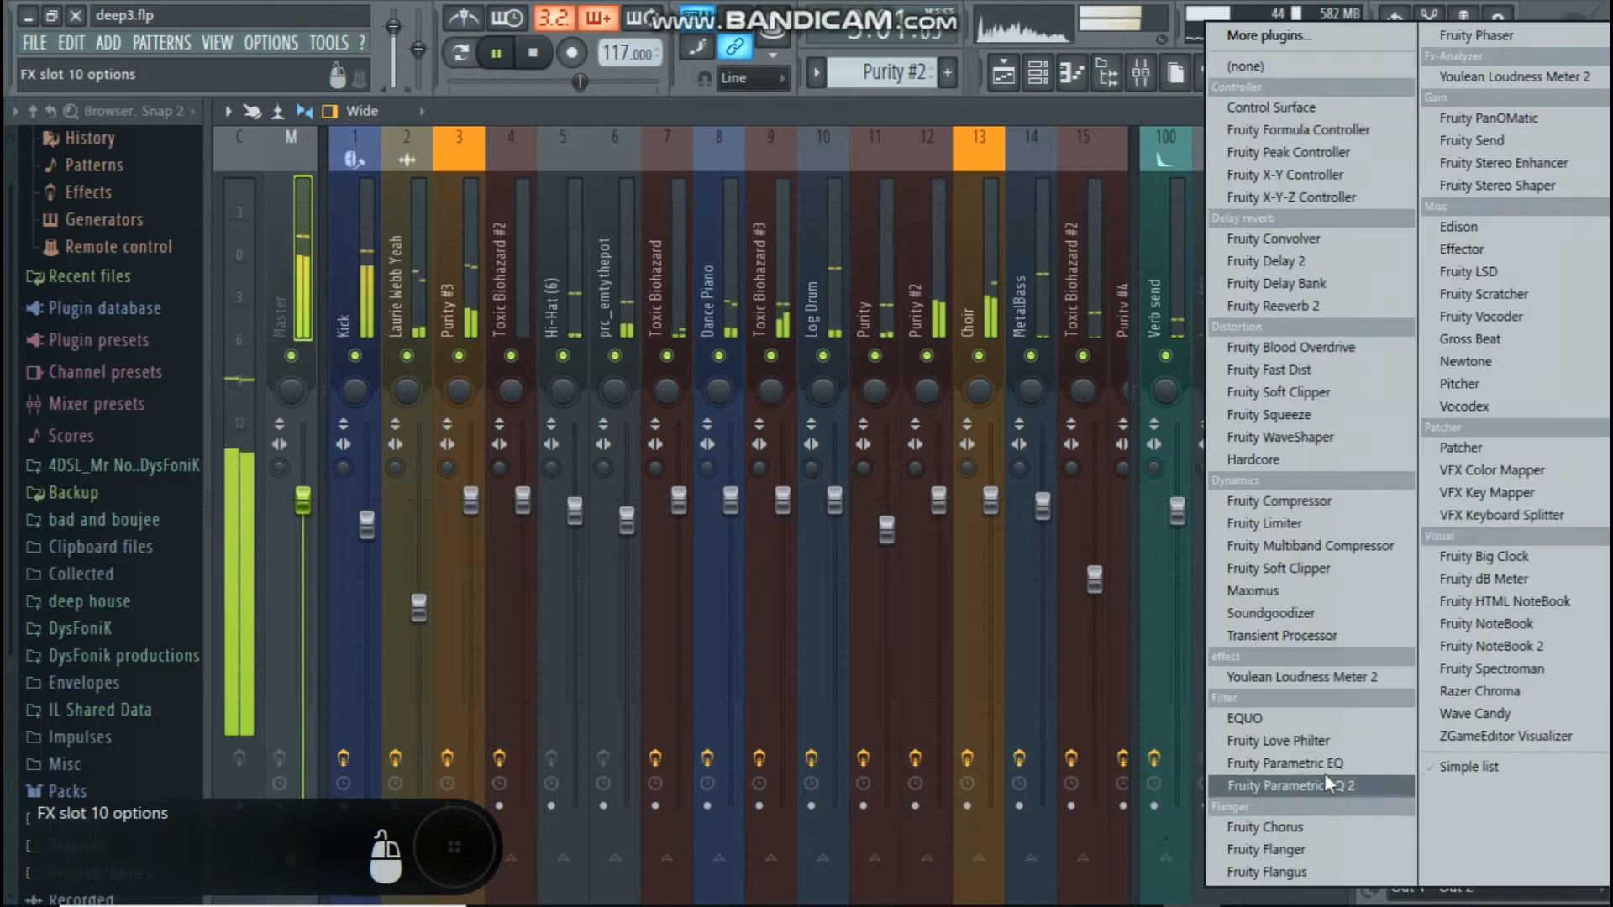
{"action": "left_click", "coordinate": [1298, 523]}
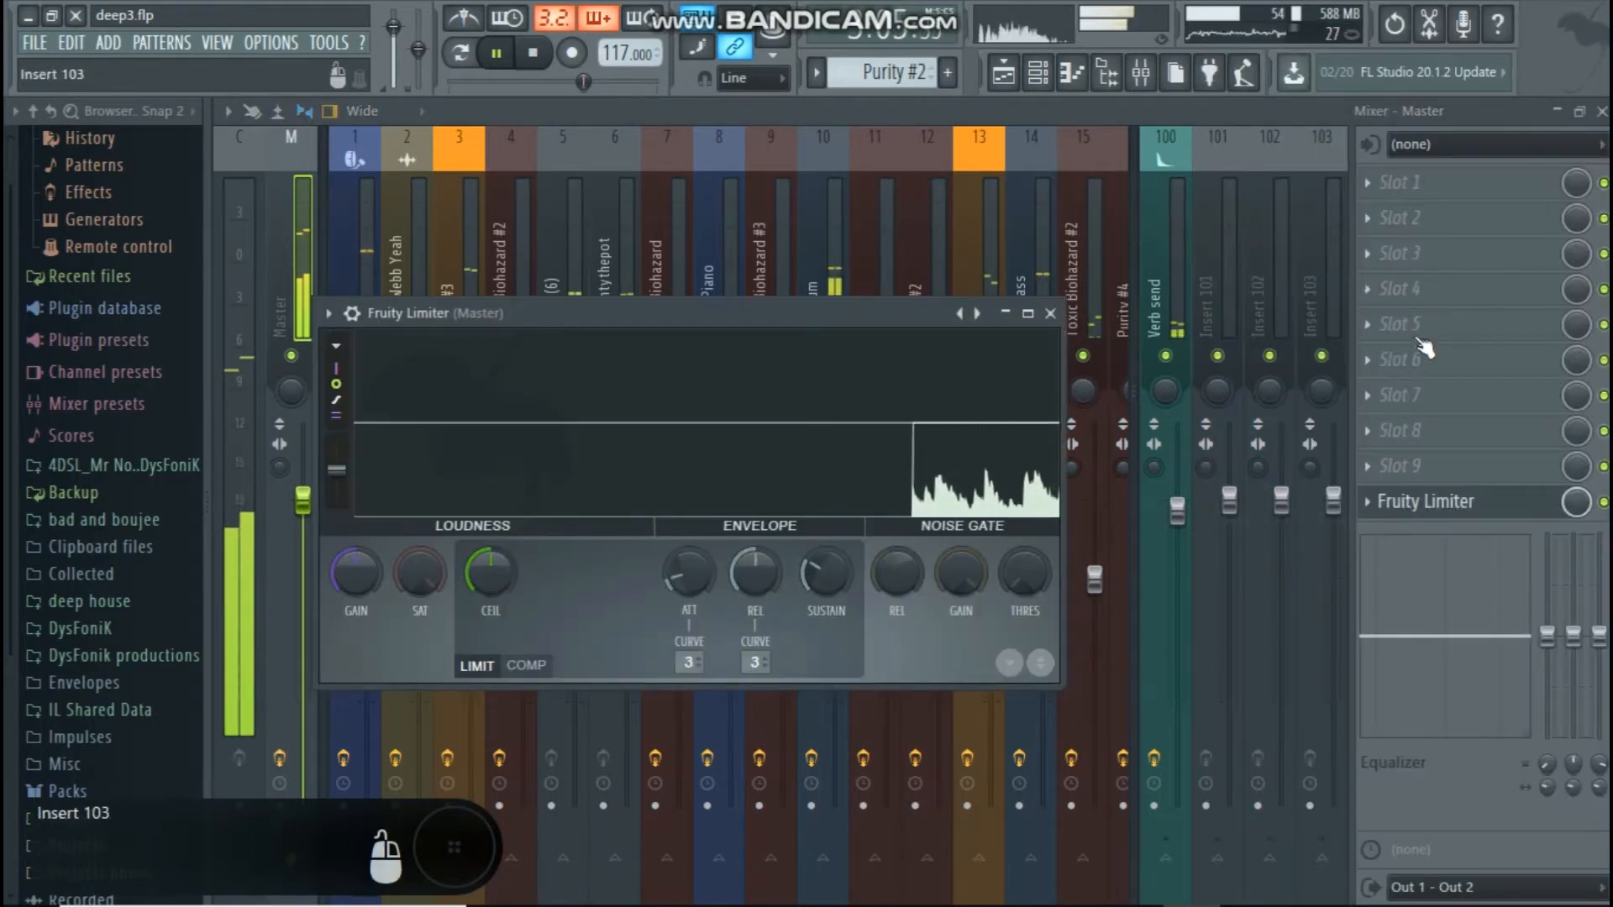
{"action": "left_click", "coordinate": [1466, 514]}
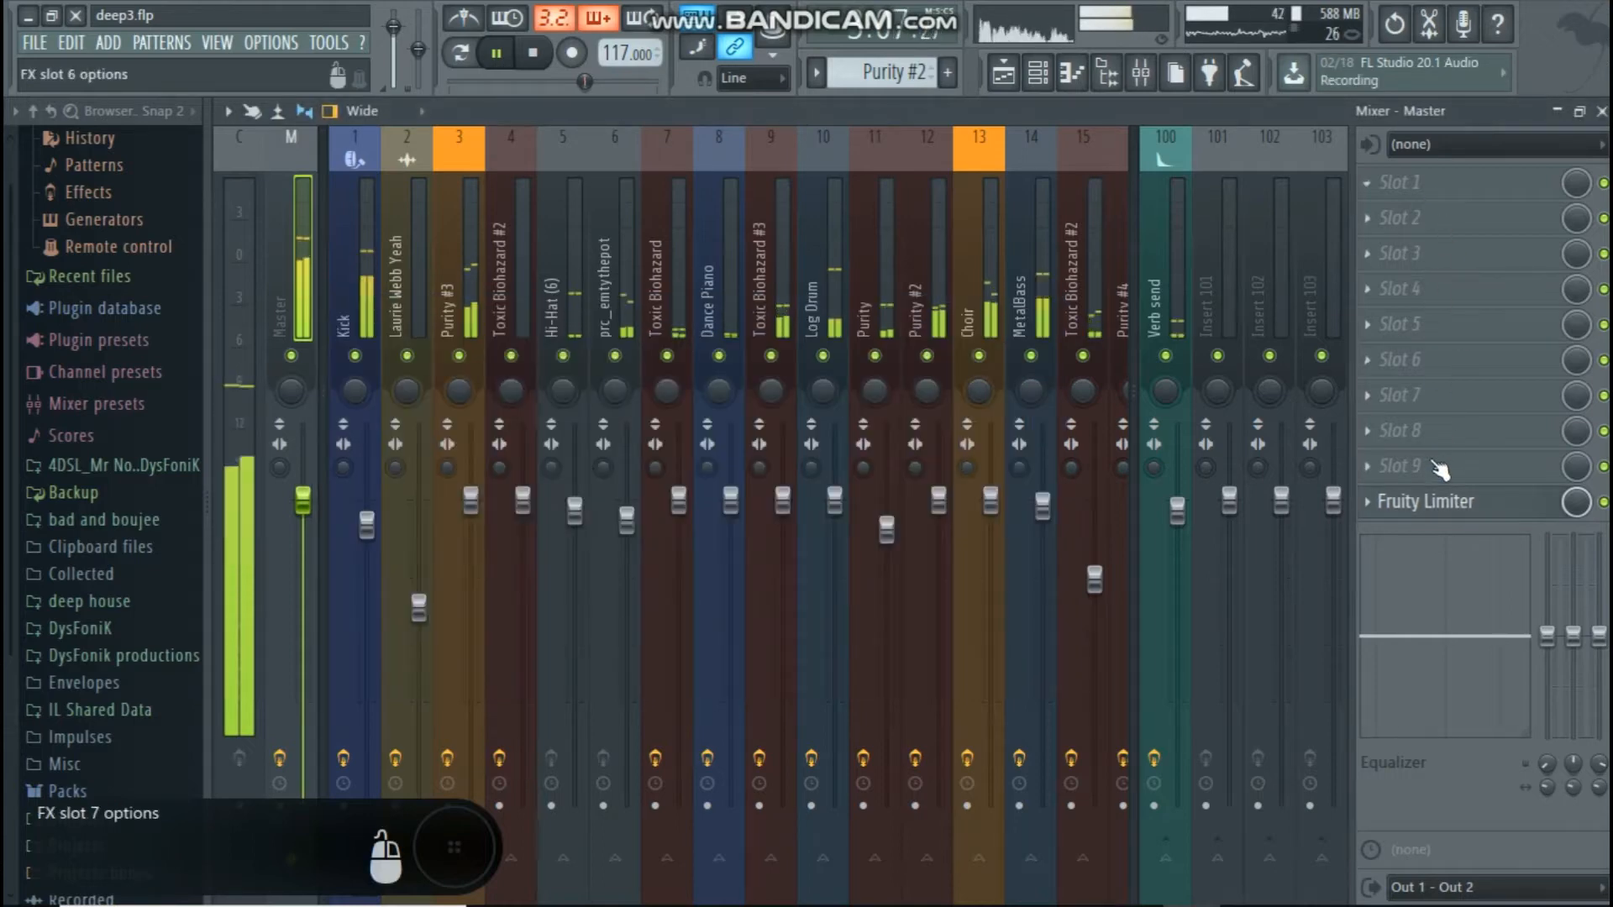
Lower the ceiling of the Fruity Limiter on the Master track slightly and close the plugin.
{"action": "left_click", "coordinate": [1441, 502]}
{"action": "left_click_drag", "start_coordinate": [481, 577], "coordinate": [482, 595]}
{"action": "left_click", "coordinate": [1050, 313]}
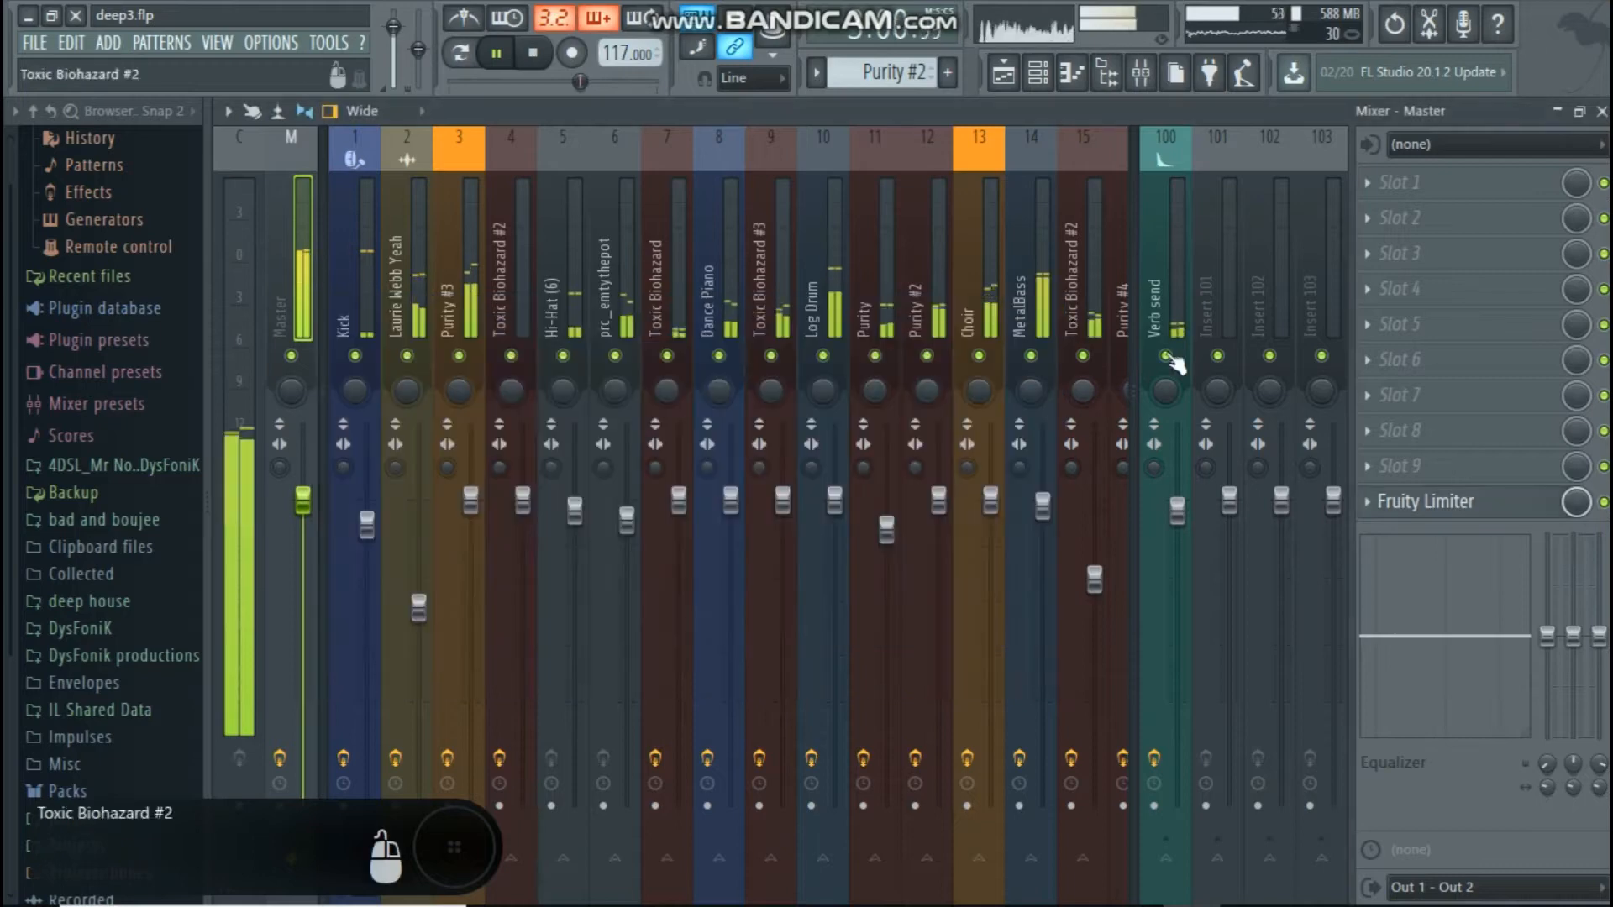
{"action": "left_click", "coordinate": [1459, 511]}
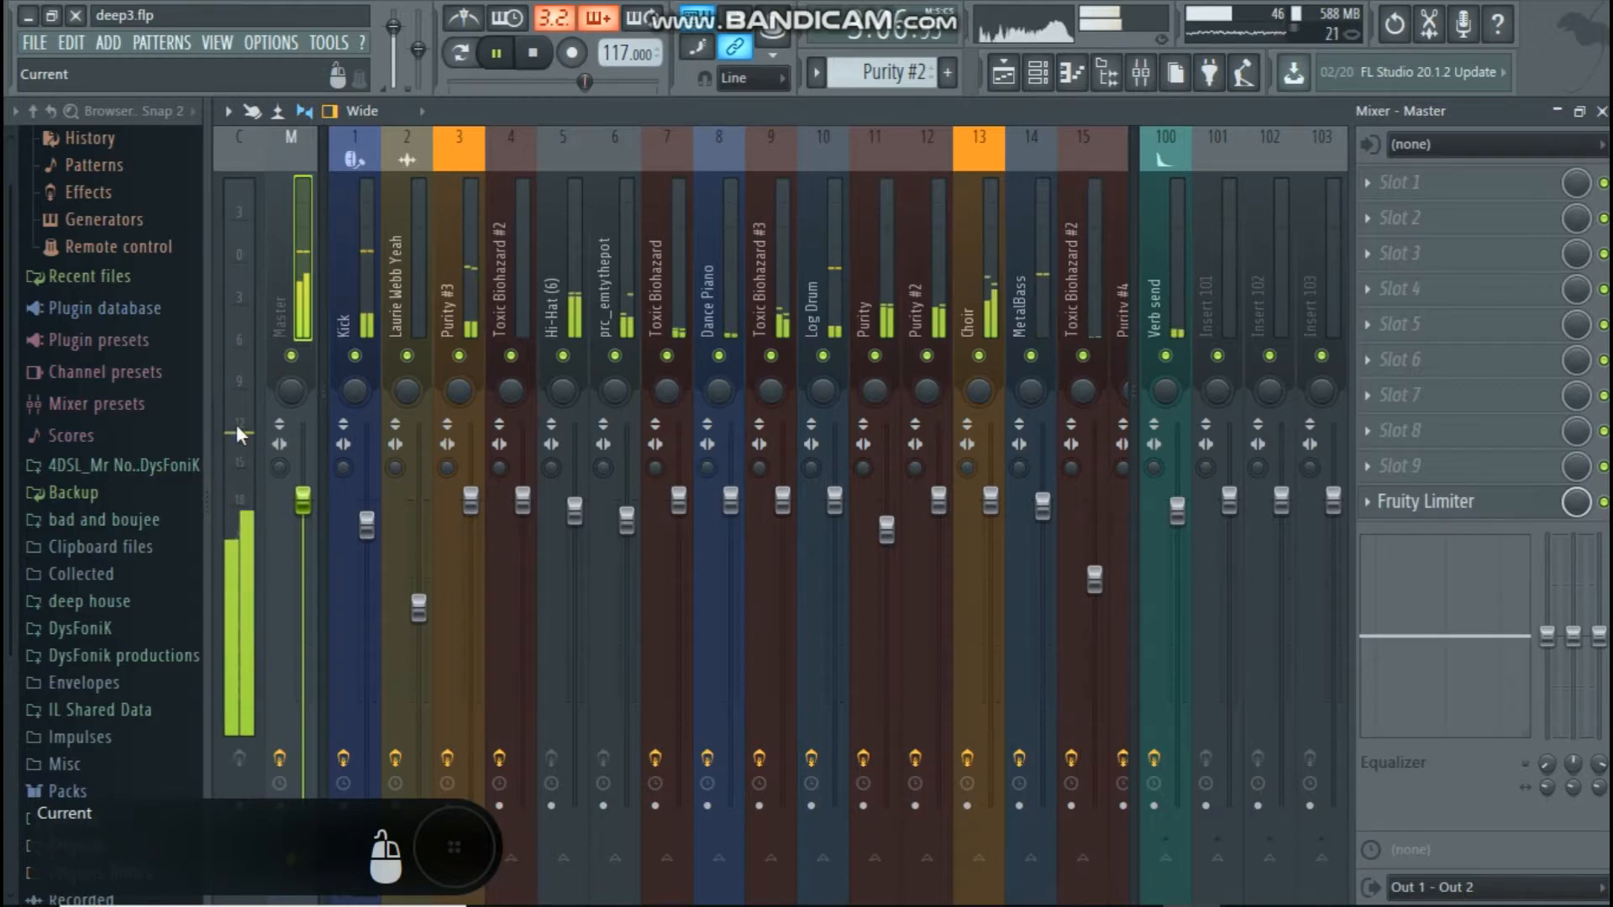
Load Fruity Multiband Compressor into slot 1 of the Master track and adjust its overall gain.
{"action": "left_click", "coordinate": [1401, 187]}
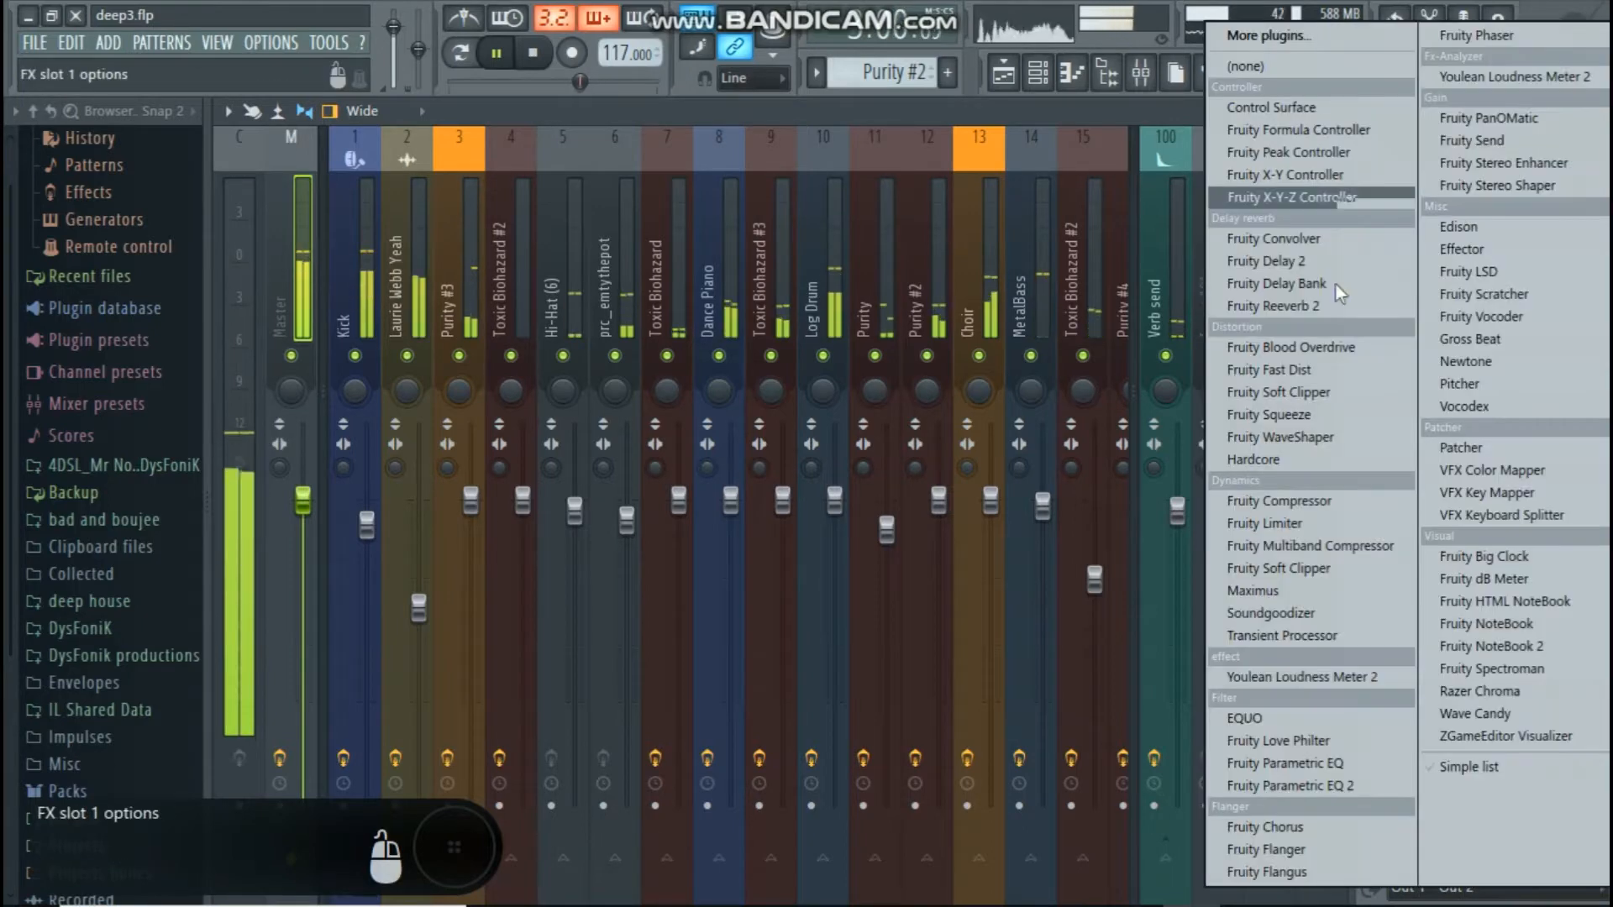
{"action": "left_click", "coordinate": [1332, 548]}
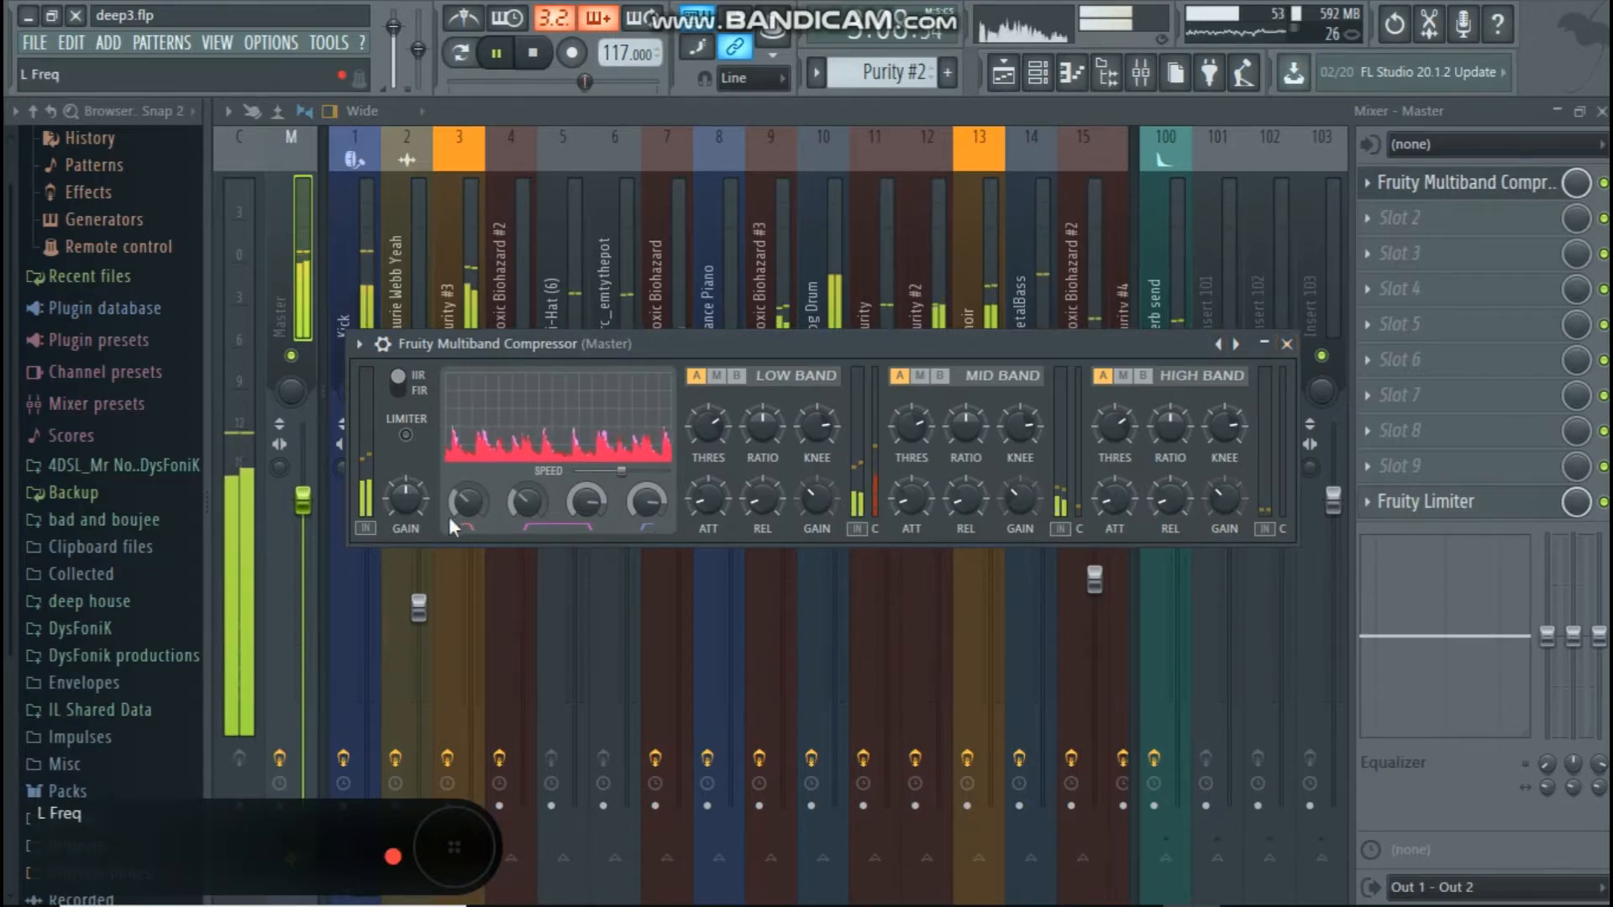
{"action": "left_click_drag", "start_coordinate": [413, 508], "coordinate": [414, 502]}
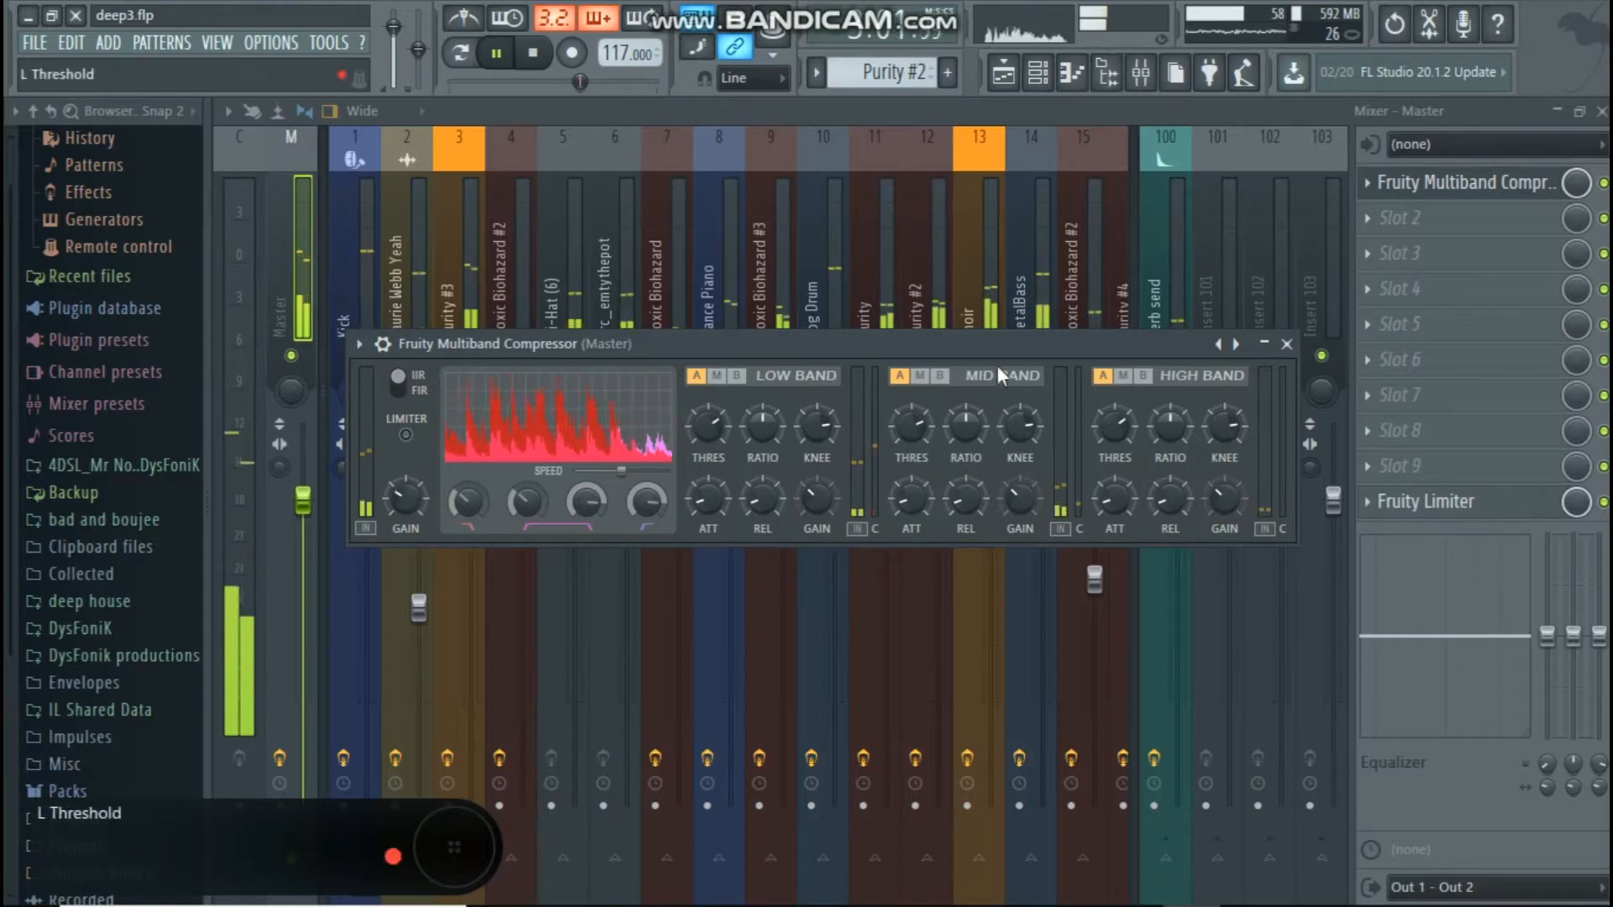
{"action": "left_click", "coordinate": [1286, 343]}
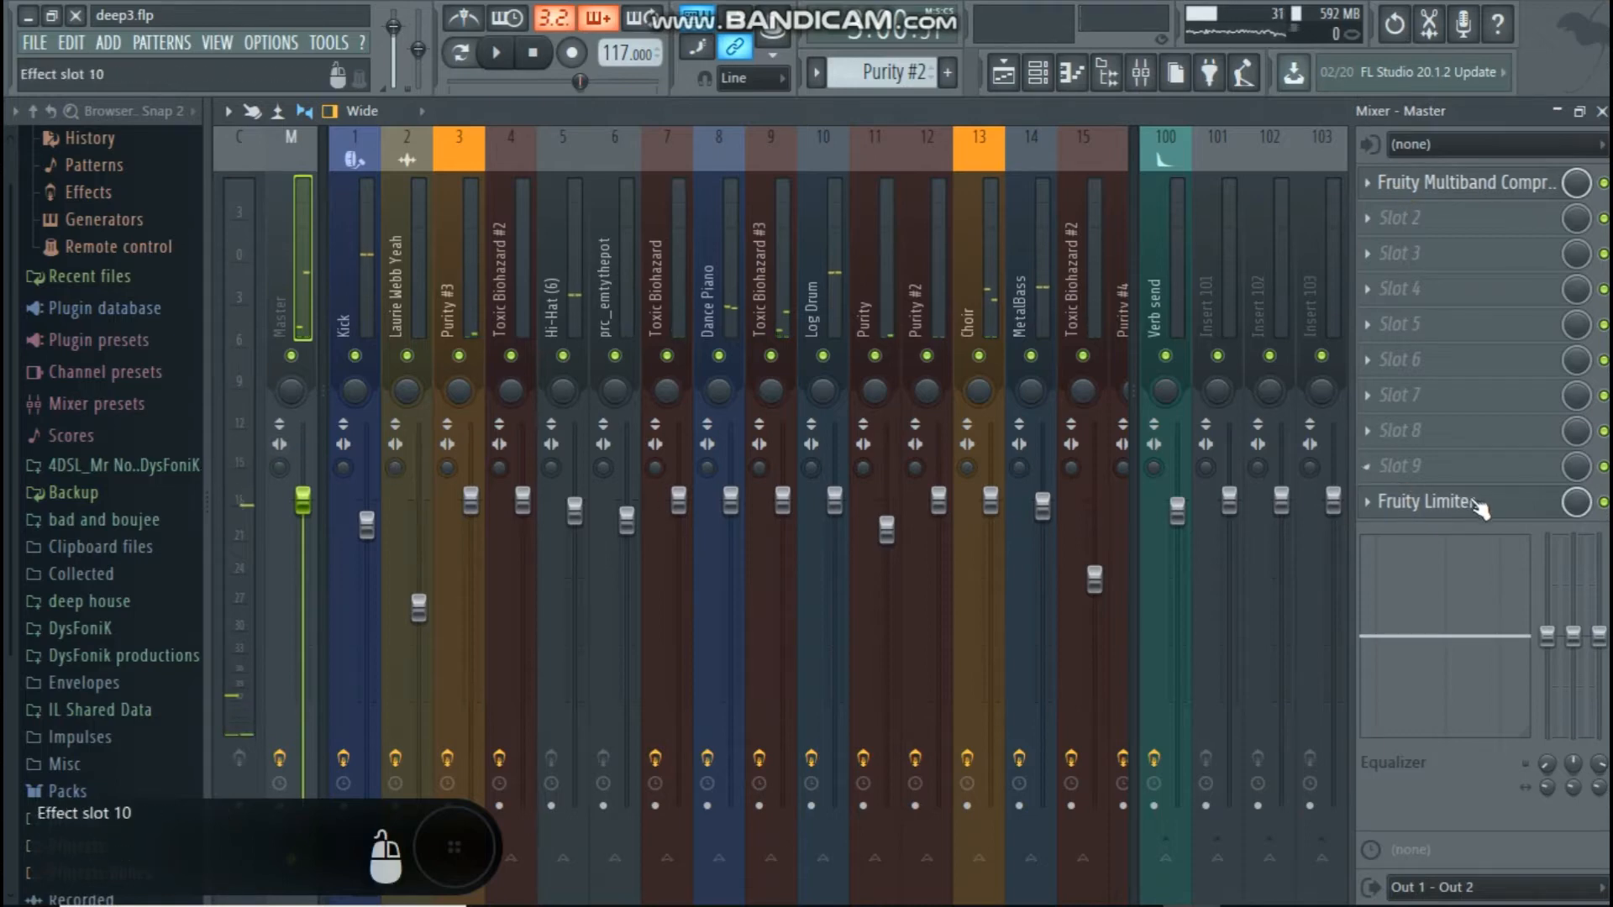
Restart playback and raise the overall gain of the Master's Fruity Multiband Compressor slightly.
{"action": "key", "text": "space"}
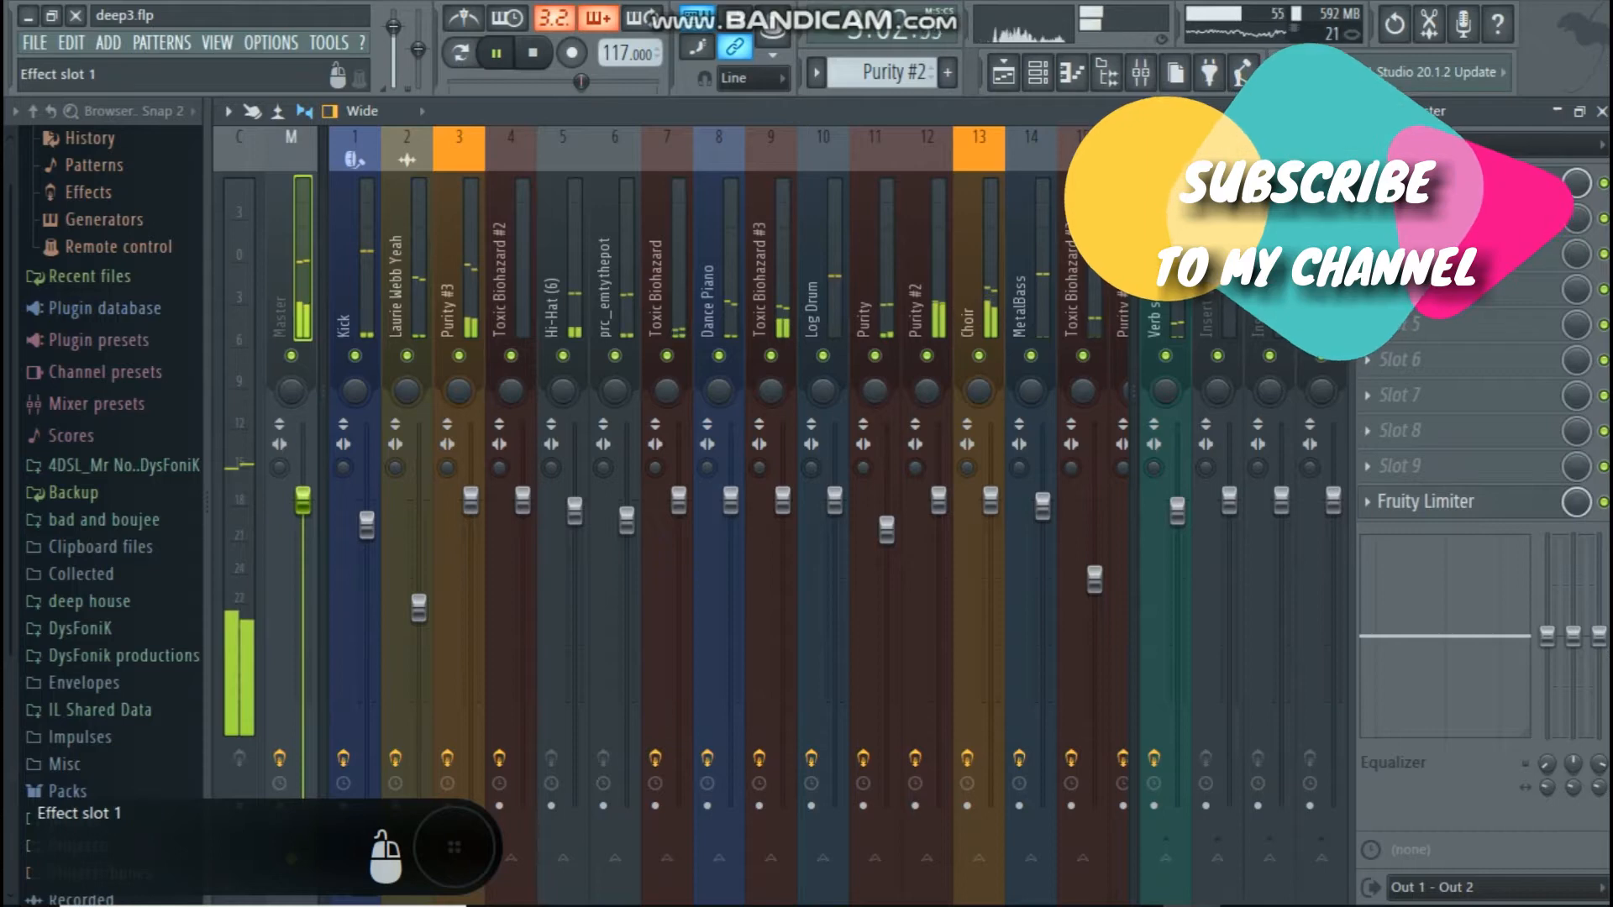
{"action": "left_click", "coordinate": [1462, 182]}
{"action": "mouse_move", "coordinate": [407, 499]}
{"action": "left_mouse_down"}
{"action": "mouse_move", "coordinate": [407, 513]}
{"action": "mouse_move", "coordinate": [408, 496]}
{"action": "left_mouse_up"}
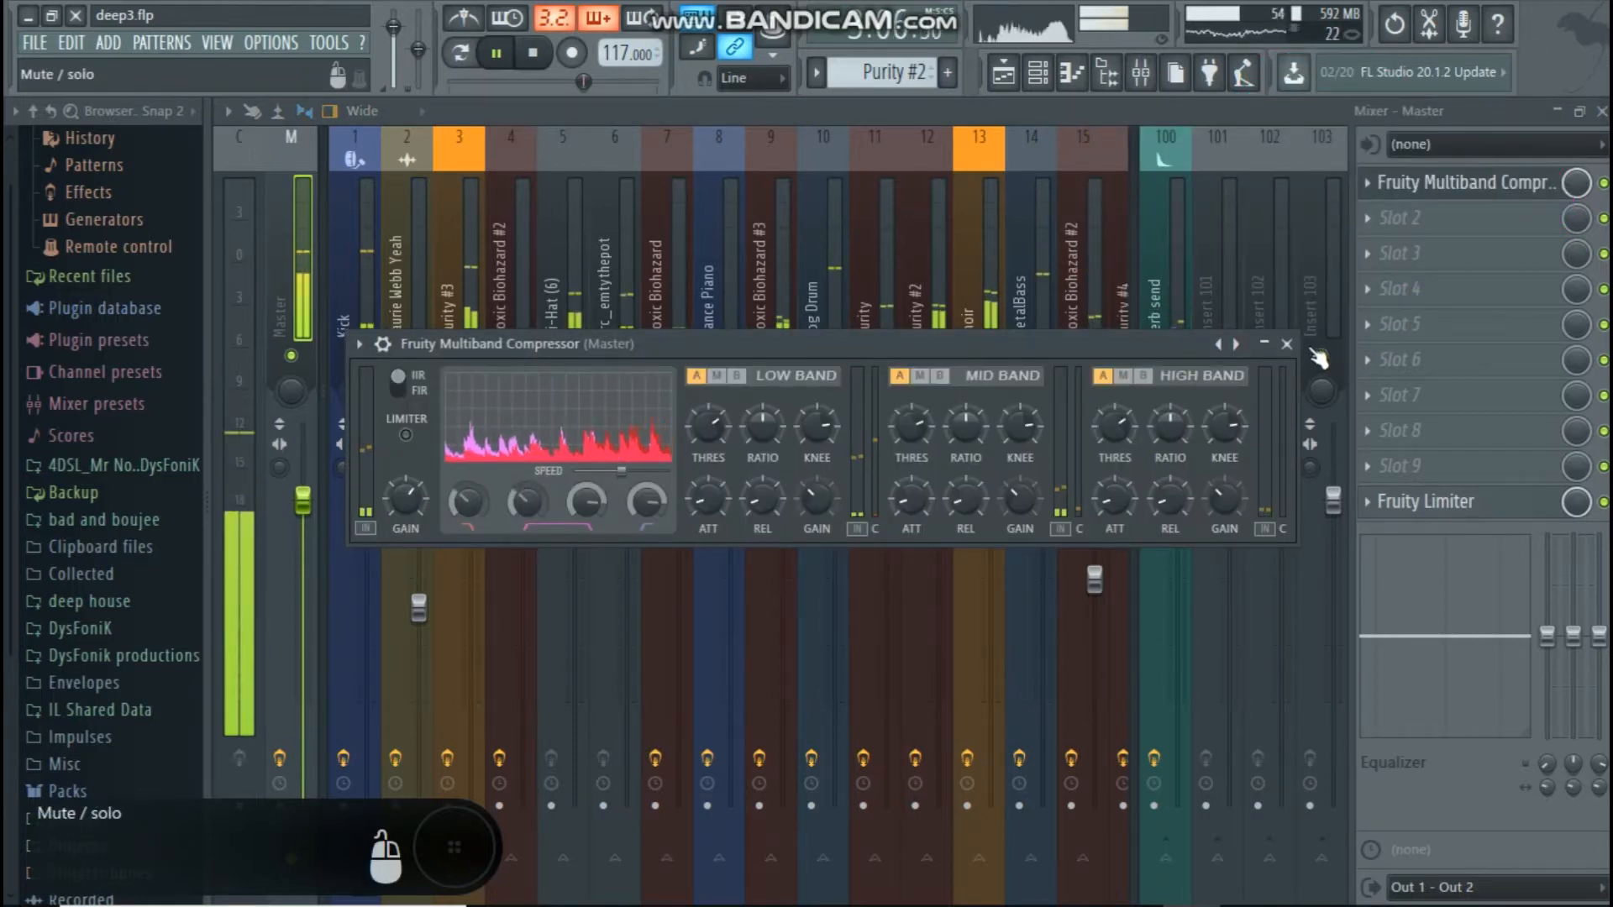
{"action": "left_click", "coordinate": [1286, 344]}
Rearrange the Master effects so Fruity Limiter sits in slot 4 and Fruity Multiband Compressor in slot 6.
{"action": "left_click_drag", "start_coordinate": [1522, 477], "coordinate": [1516, 391]}
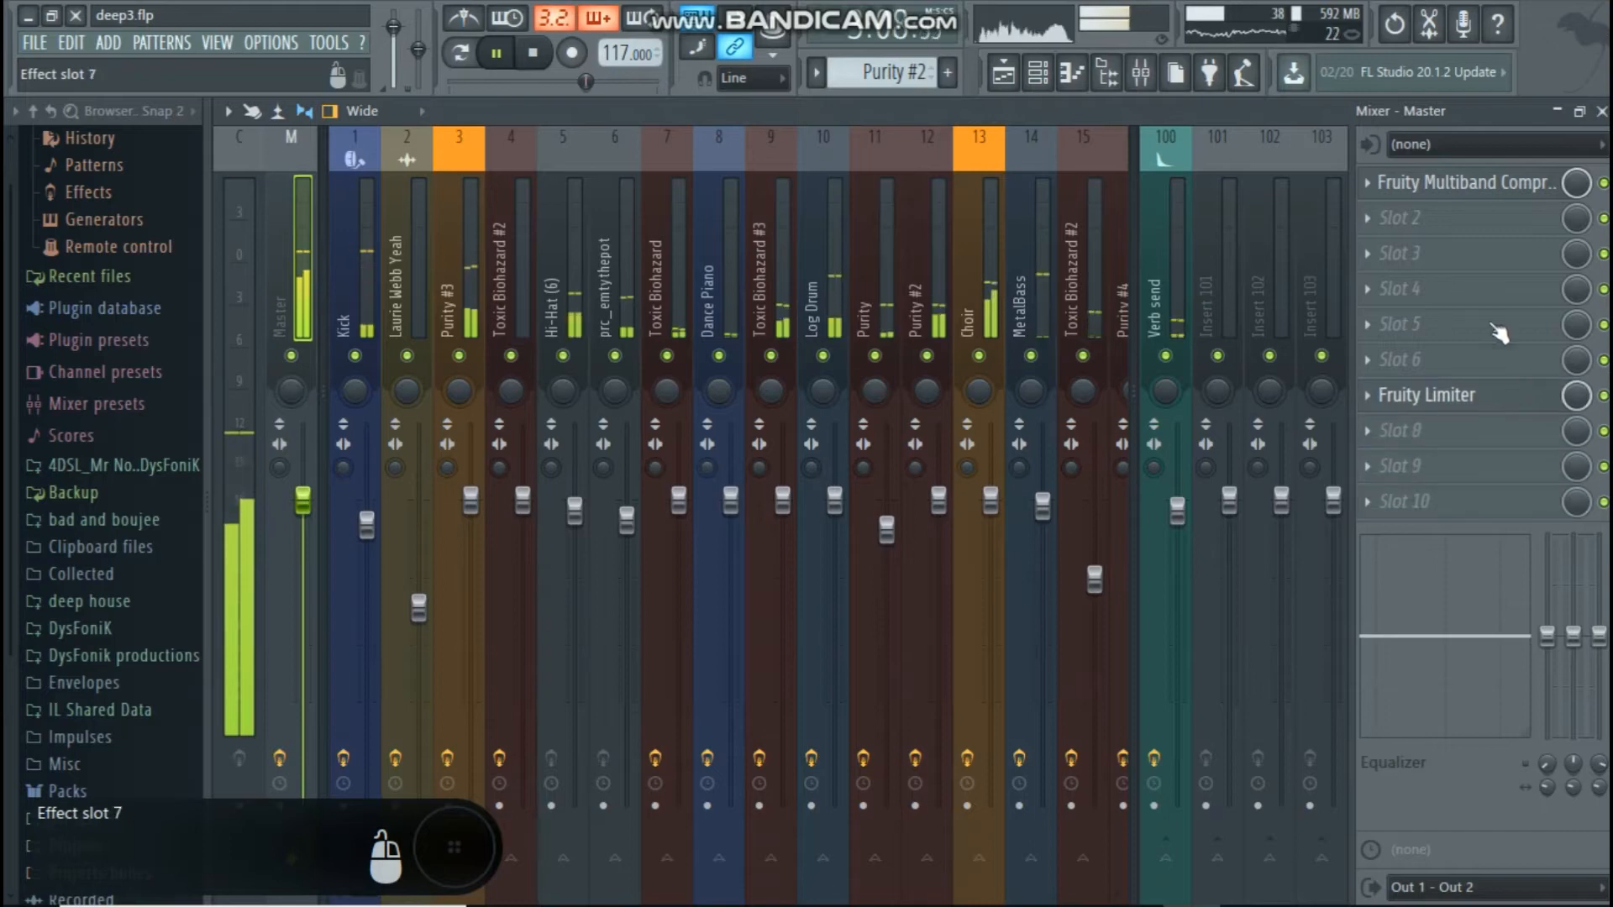
{"action": "left_click_drag", "start_coordinate": [1487, 186], "coordinate": [1486, 329]}
{"action": "left_click_drag", "start_coordinate": [1478, 397], "coordinate": [1485, 298]}
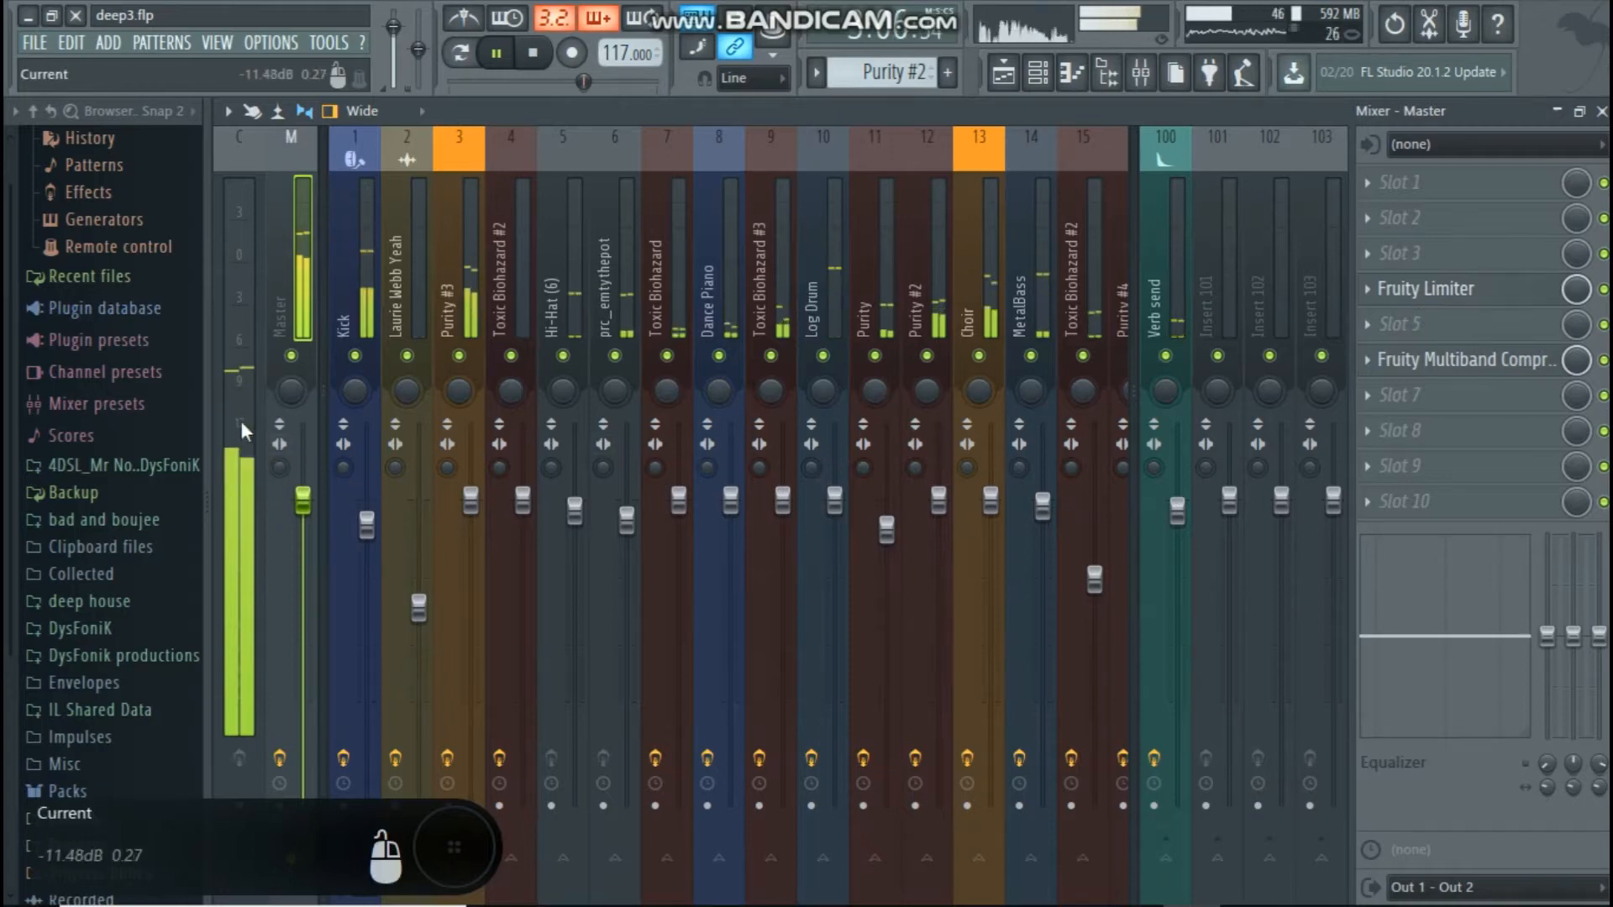
Stop playback and review the ceiling of the Fruity Limiter on the Master track.
{"action": "key", "text": "space"}
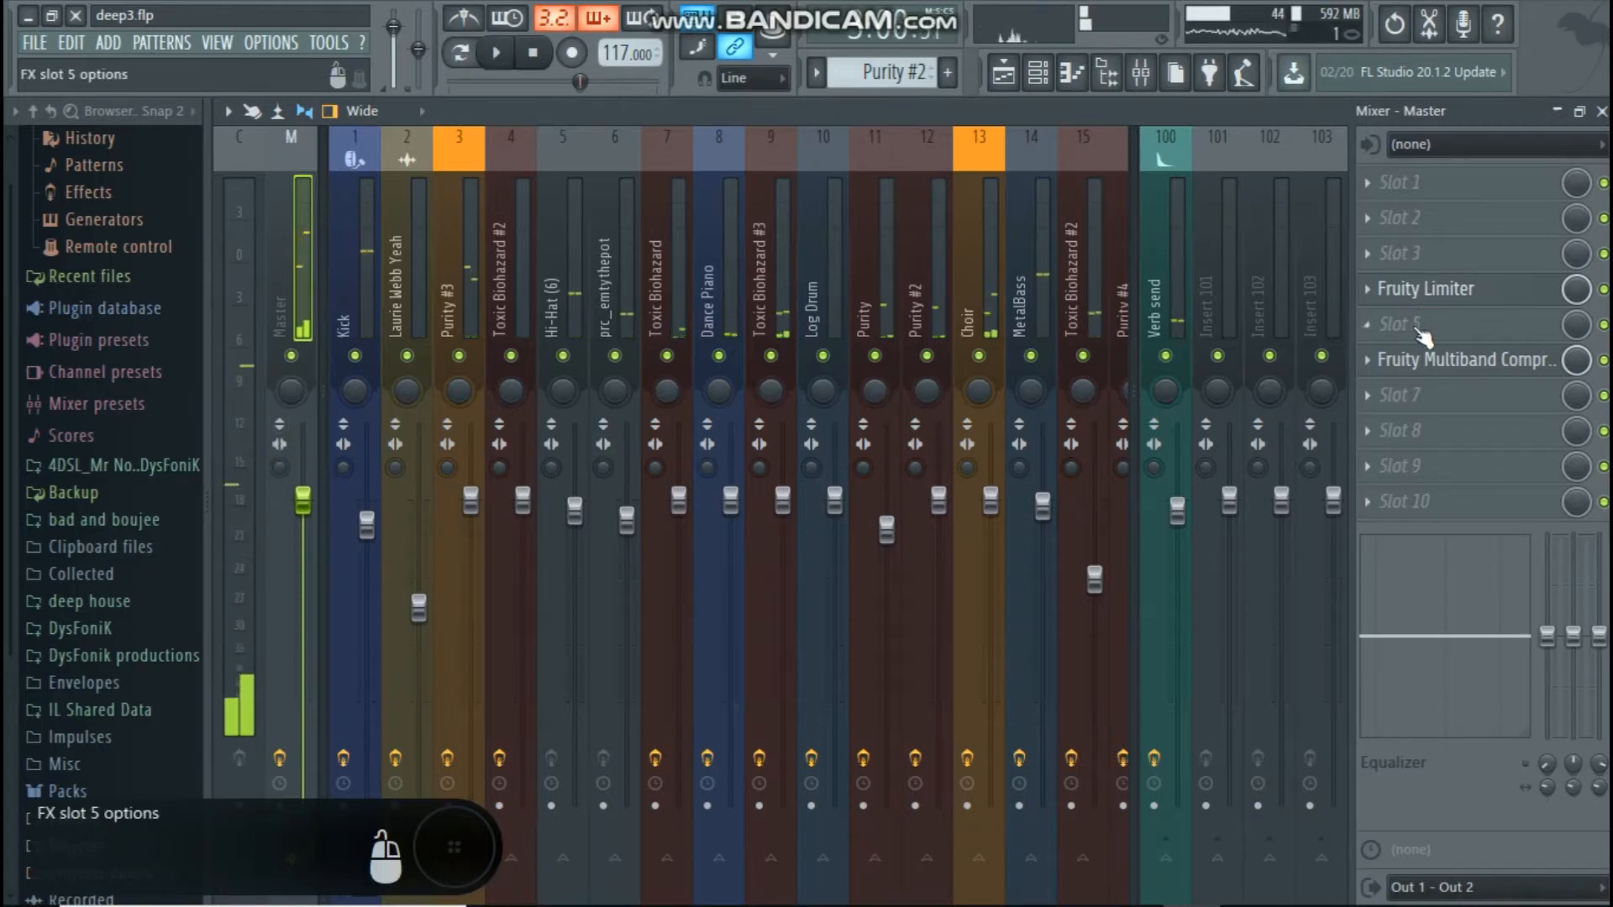
{"action": "left_click", "coordinate": [1460, 291]}
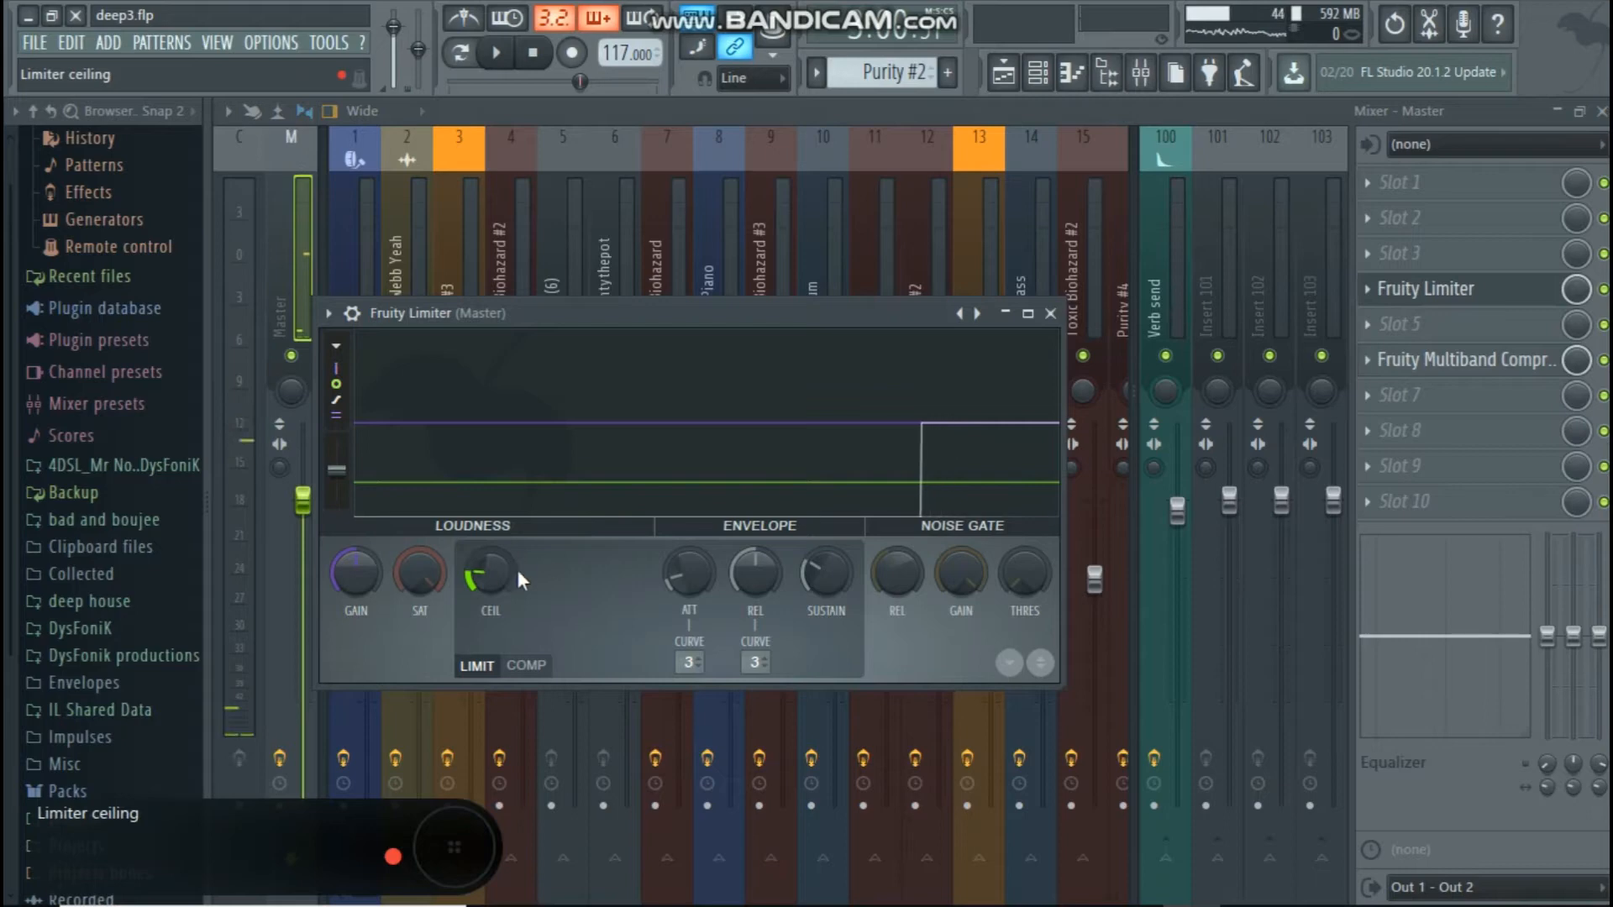
{"action": "left_click", "coordinate": [1050, 314]}
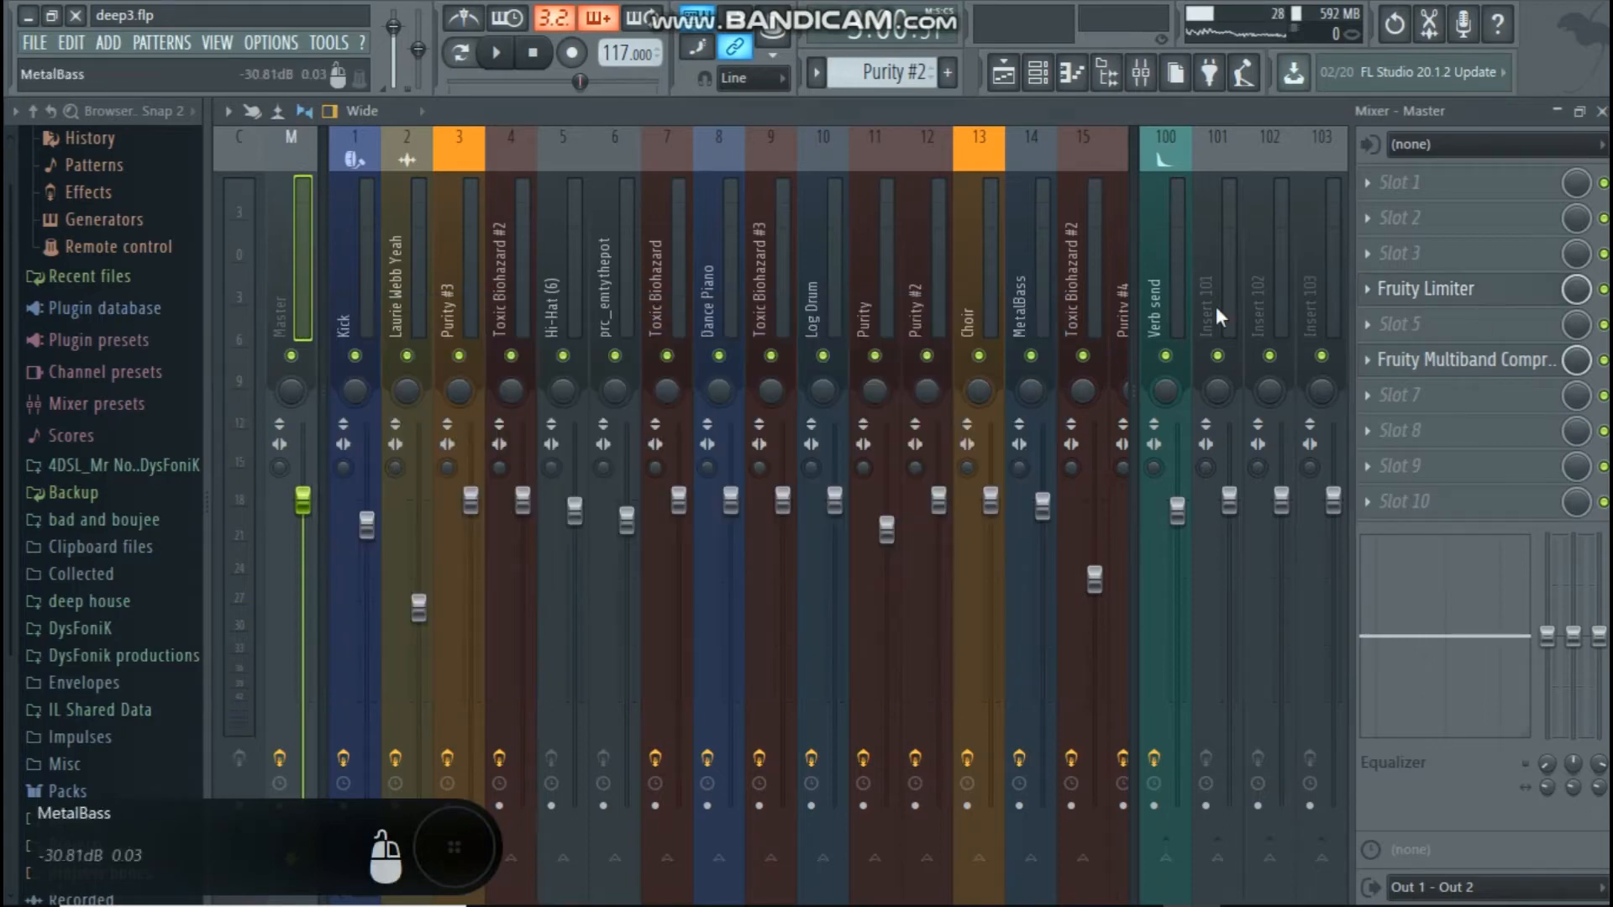
Remove Fruity Multiband Compressor from slot 6 and Fruity Limiter from slot 4 of the Master track.
{"action": "right_click", "coordinate": [1394, 370]}
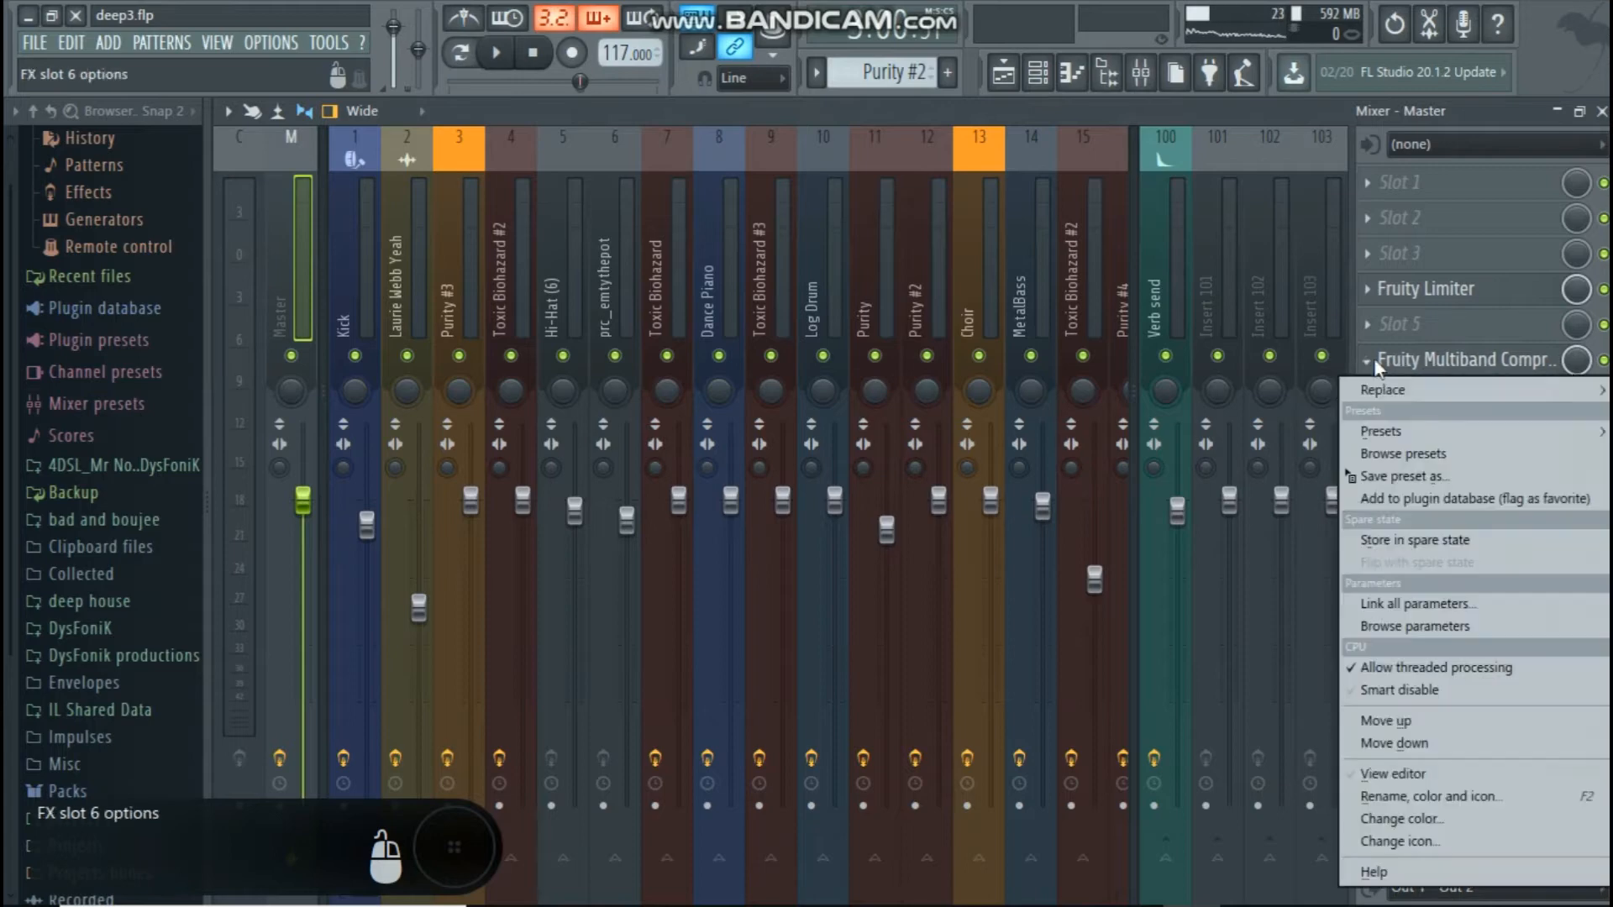
{"action": "mouse_move", "coordinate": [1381, 387]}
{"action": "left_click", "coordinate": [1266, 74]}
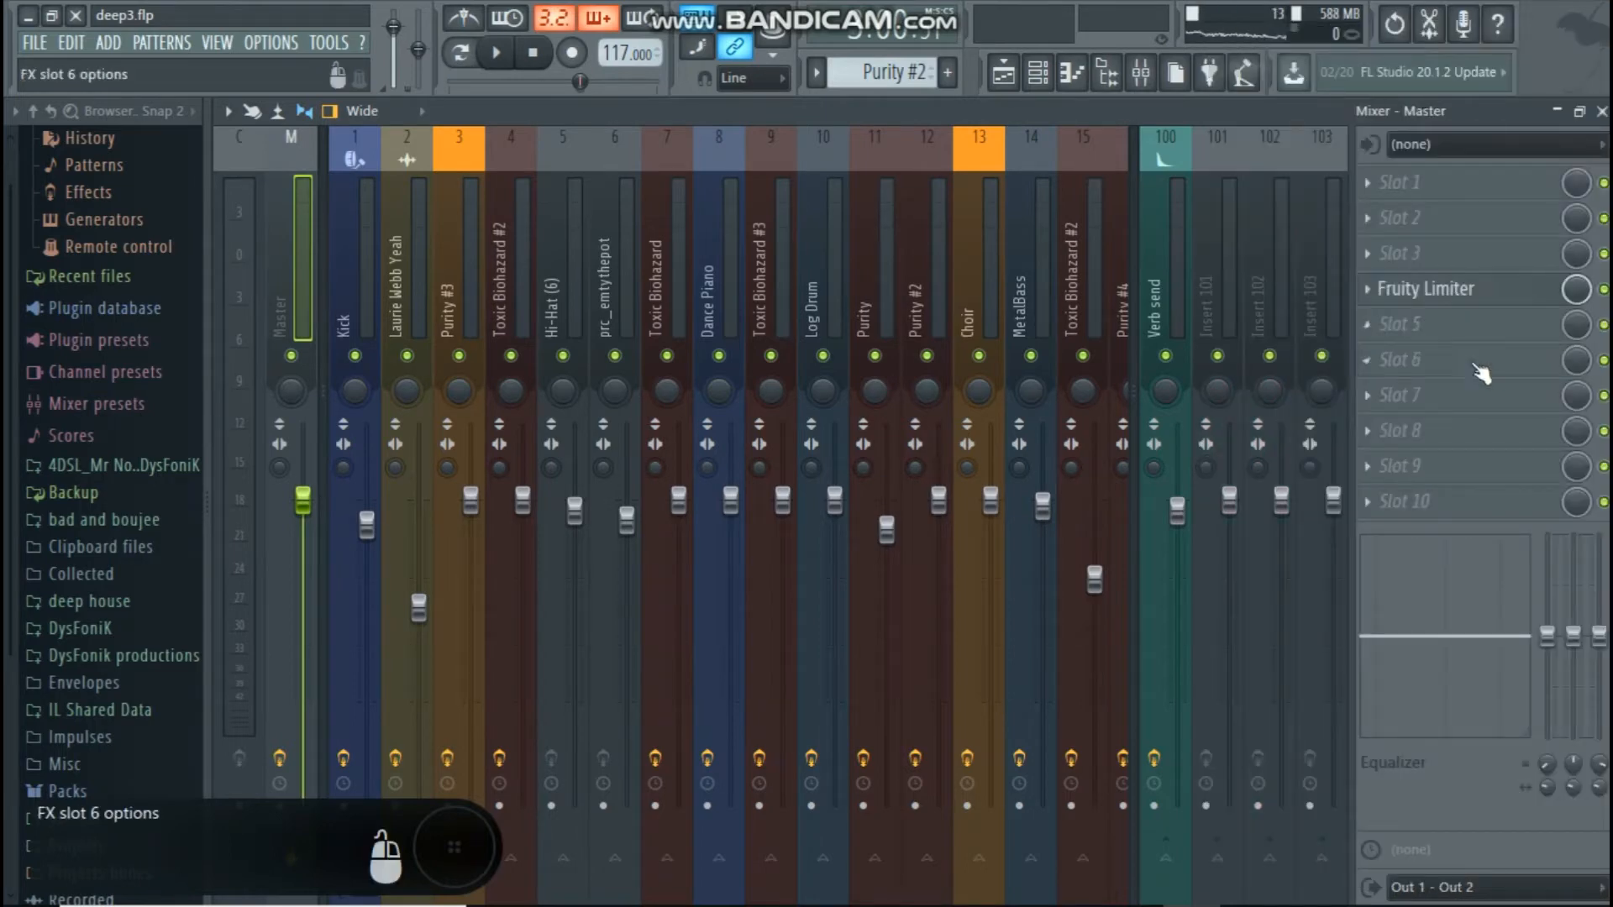
{"action": "right_click", "coordinate": [1373, 307]}
{"action": "mouse_move", "coordinate": [1378, 317]}
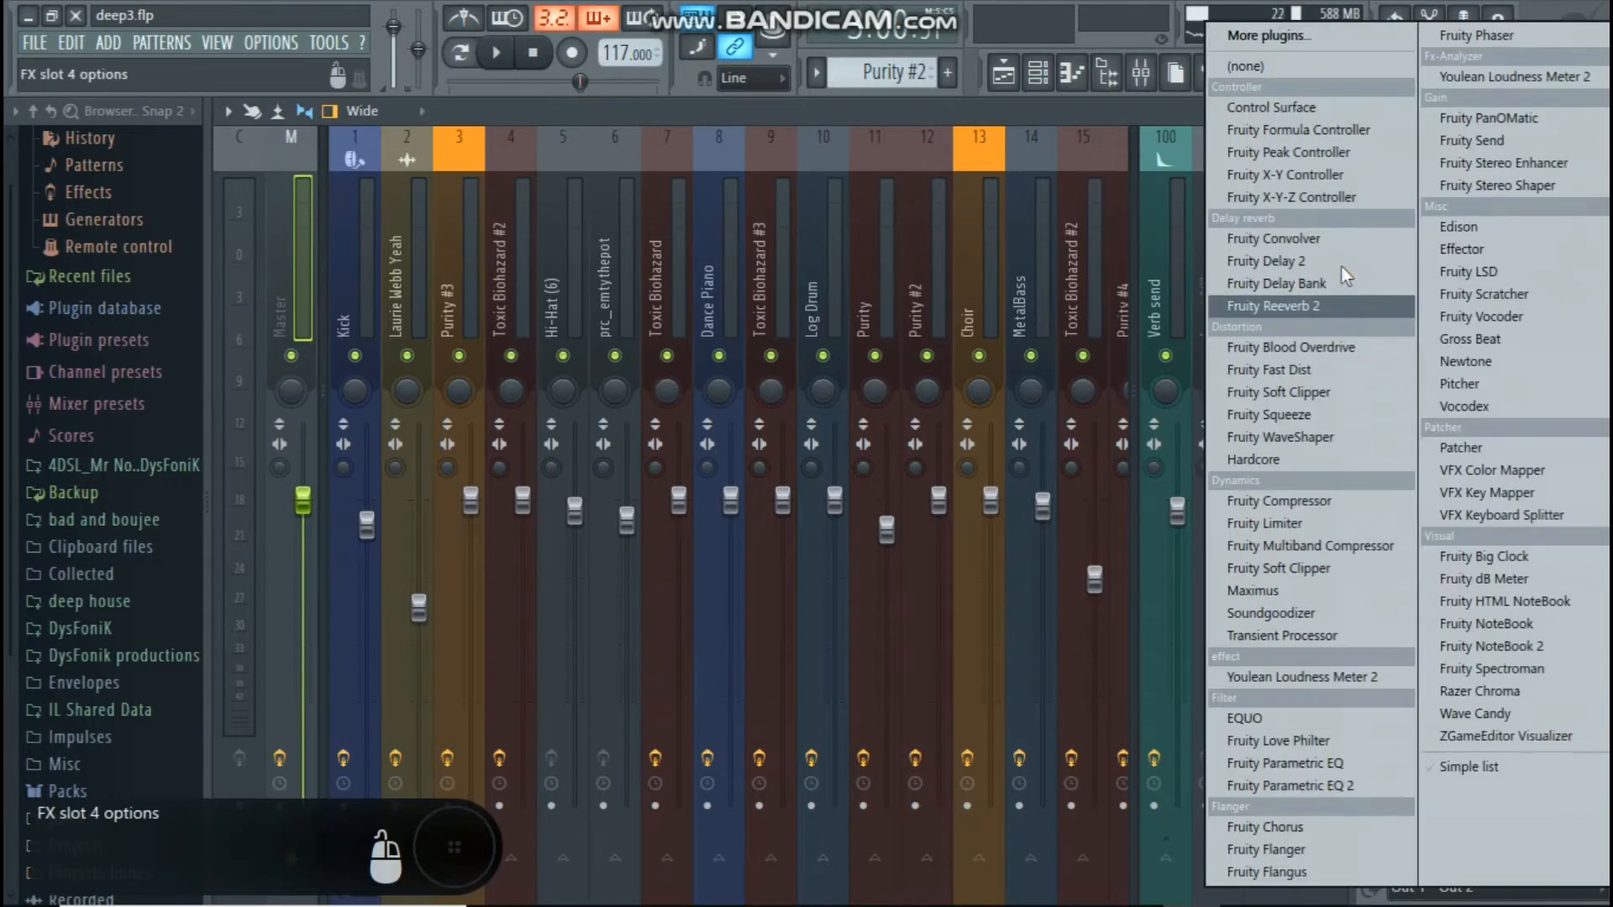
{"action": "left_click", "coordinate": [1277, 69]}
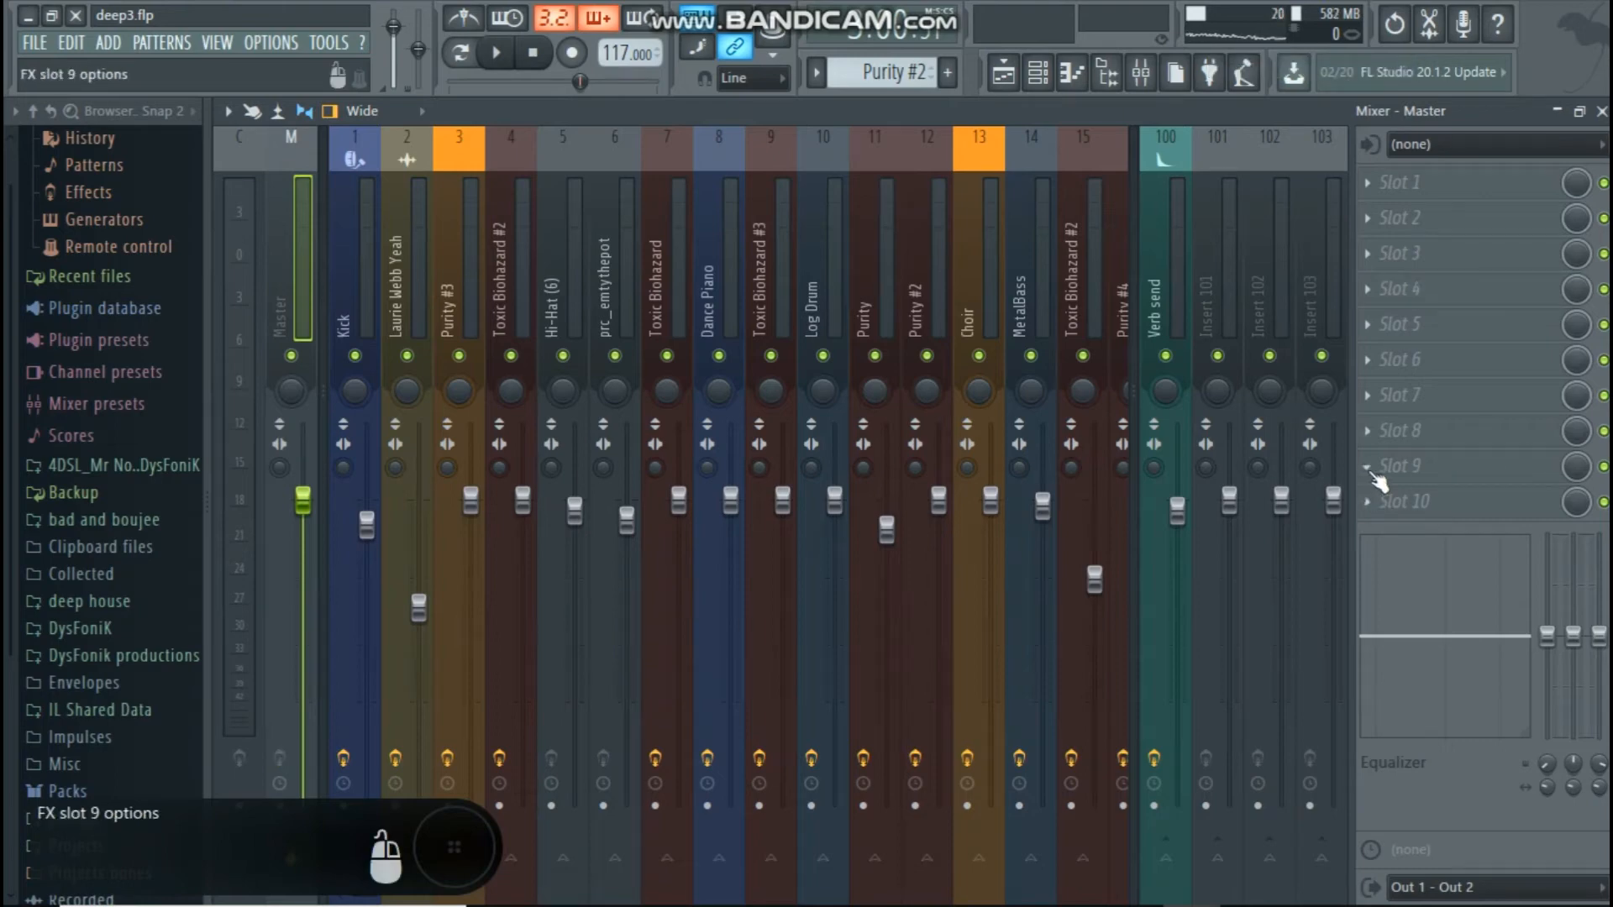
Load Fruity Limiter into slot 9 of the Master track, review its ceiling control and close the plugin.
{"action": "left_click", "coordinate": [1374, 472]}
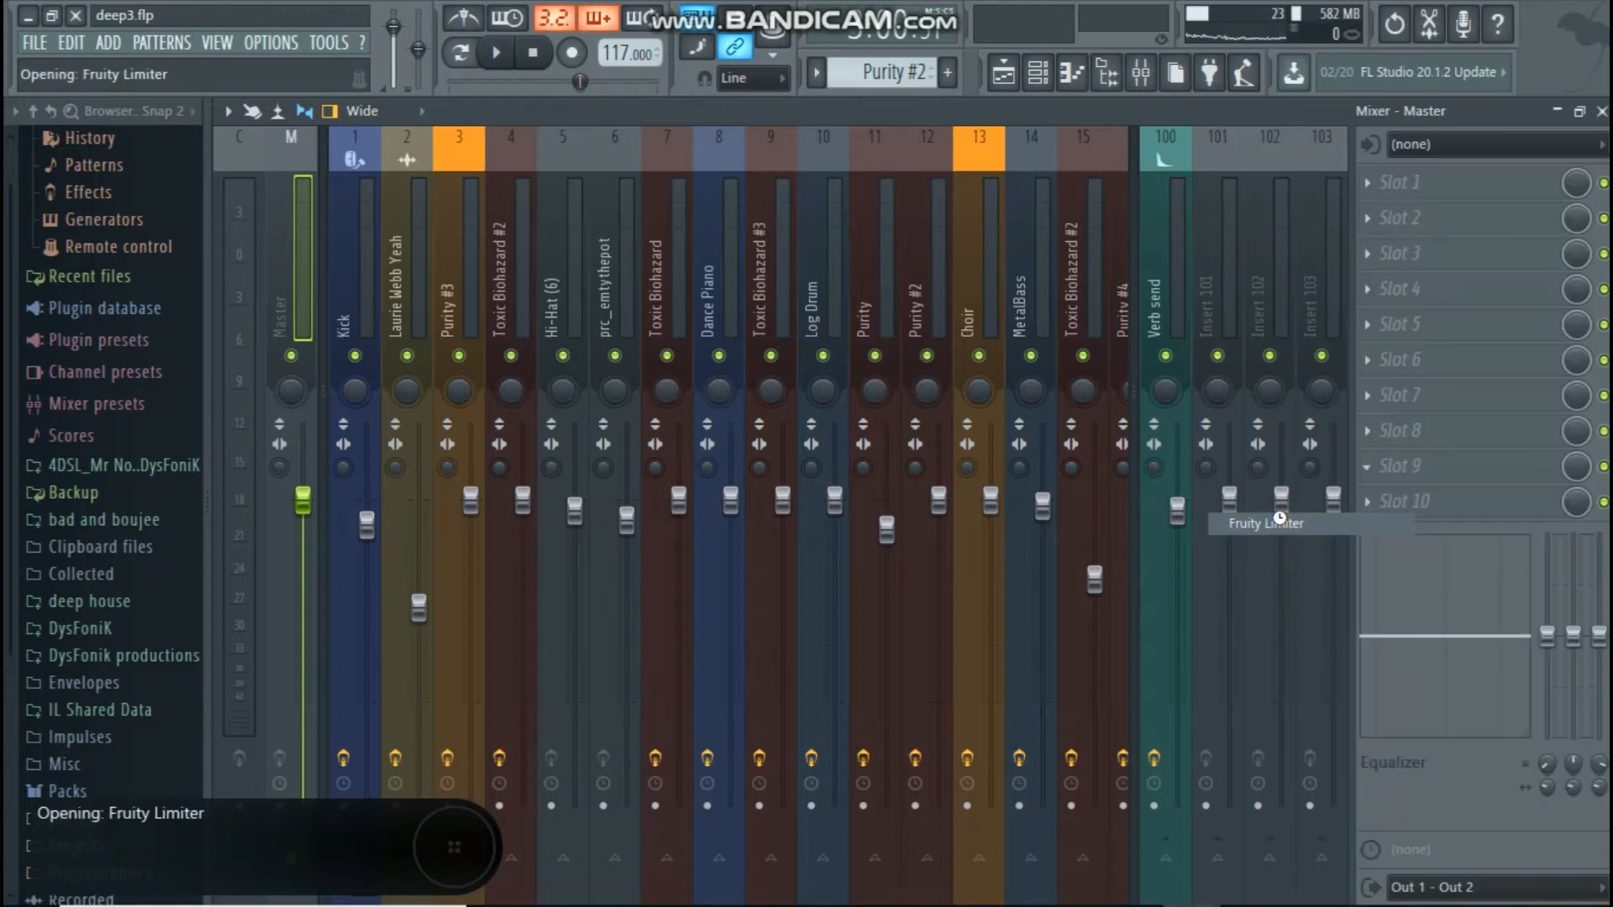
{"action": "left_click", "coordinate": [1279, 523]}
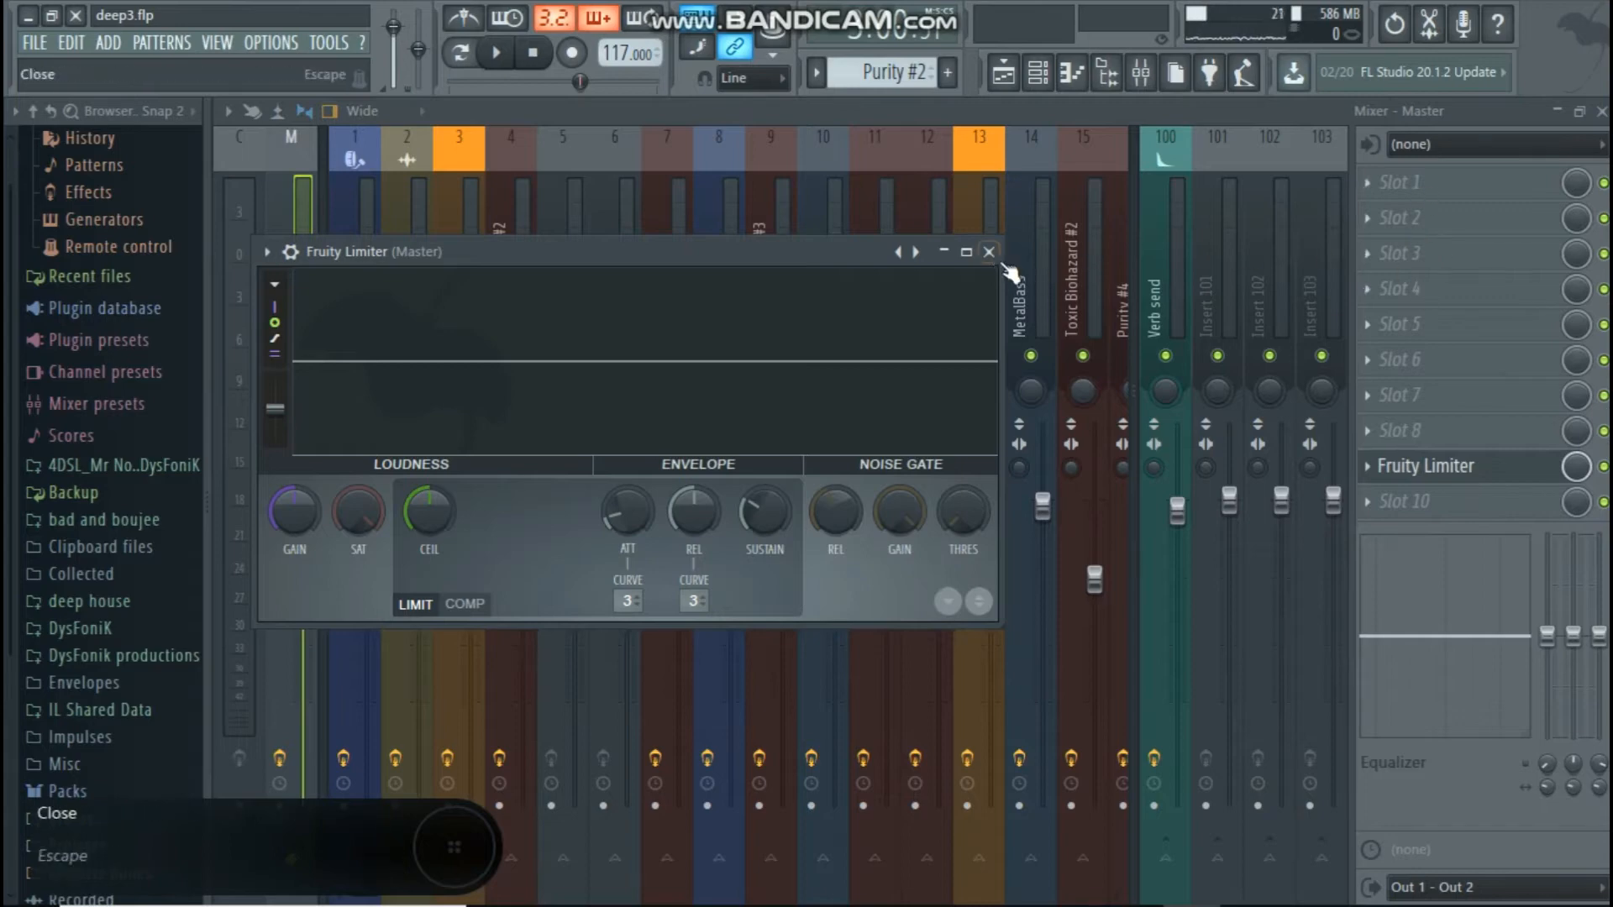
{"action": "key", "text": "Escape"}
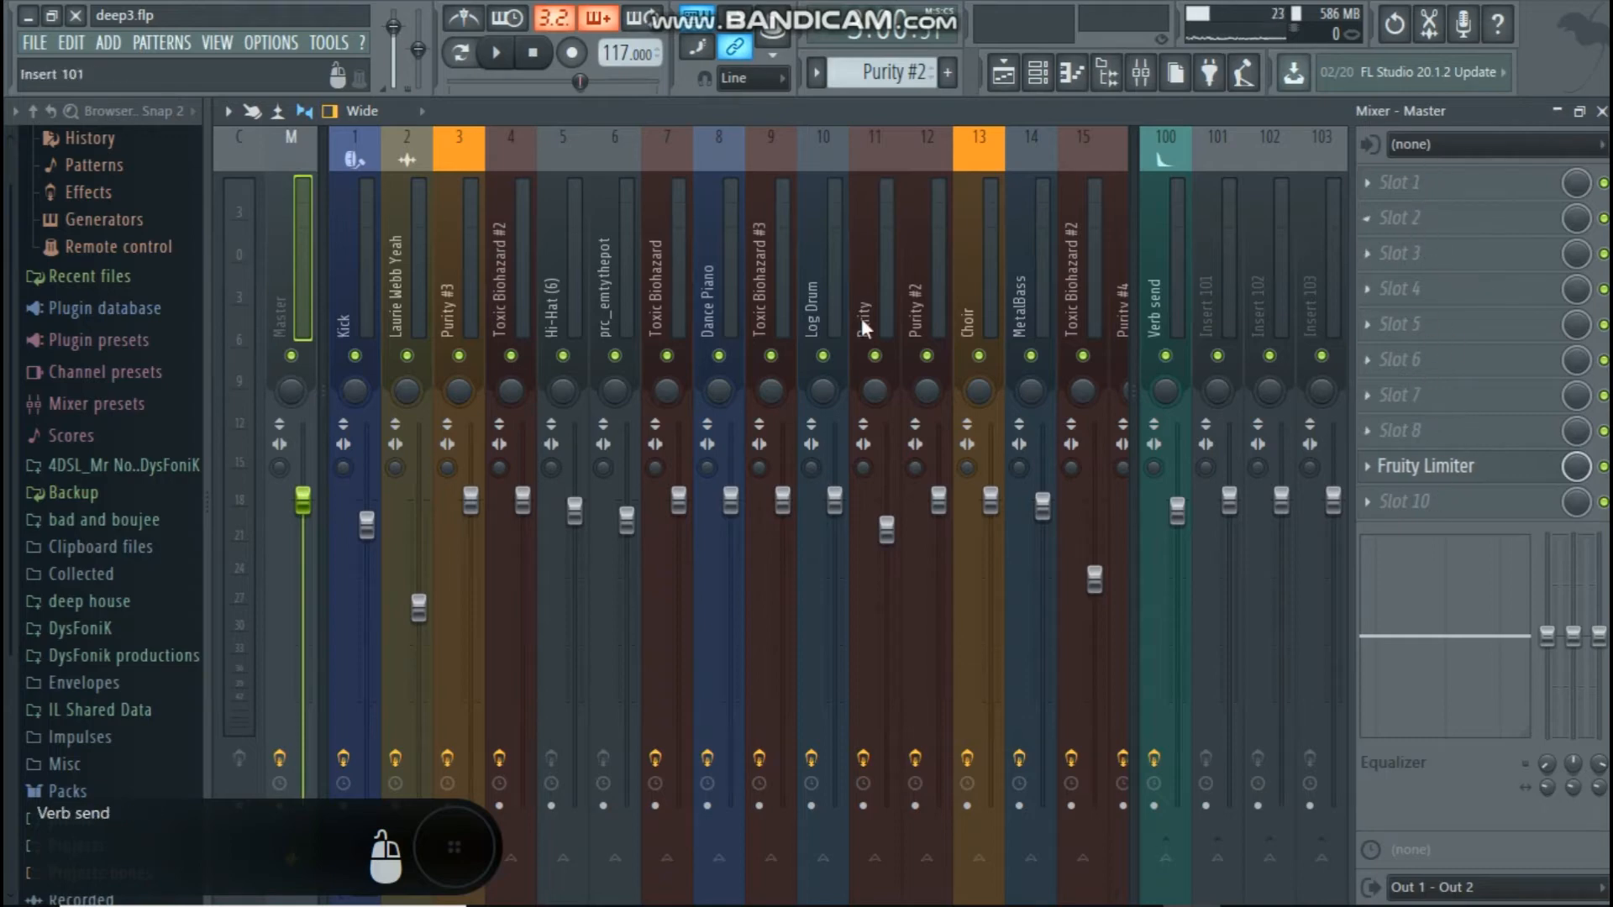
{"action": "left_click", "coordinate": [1448, 472]}
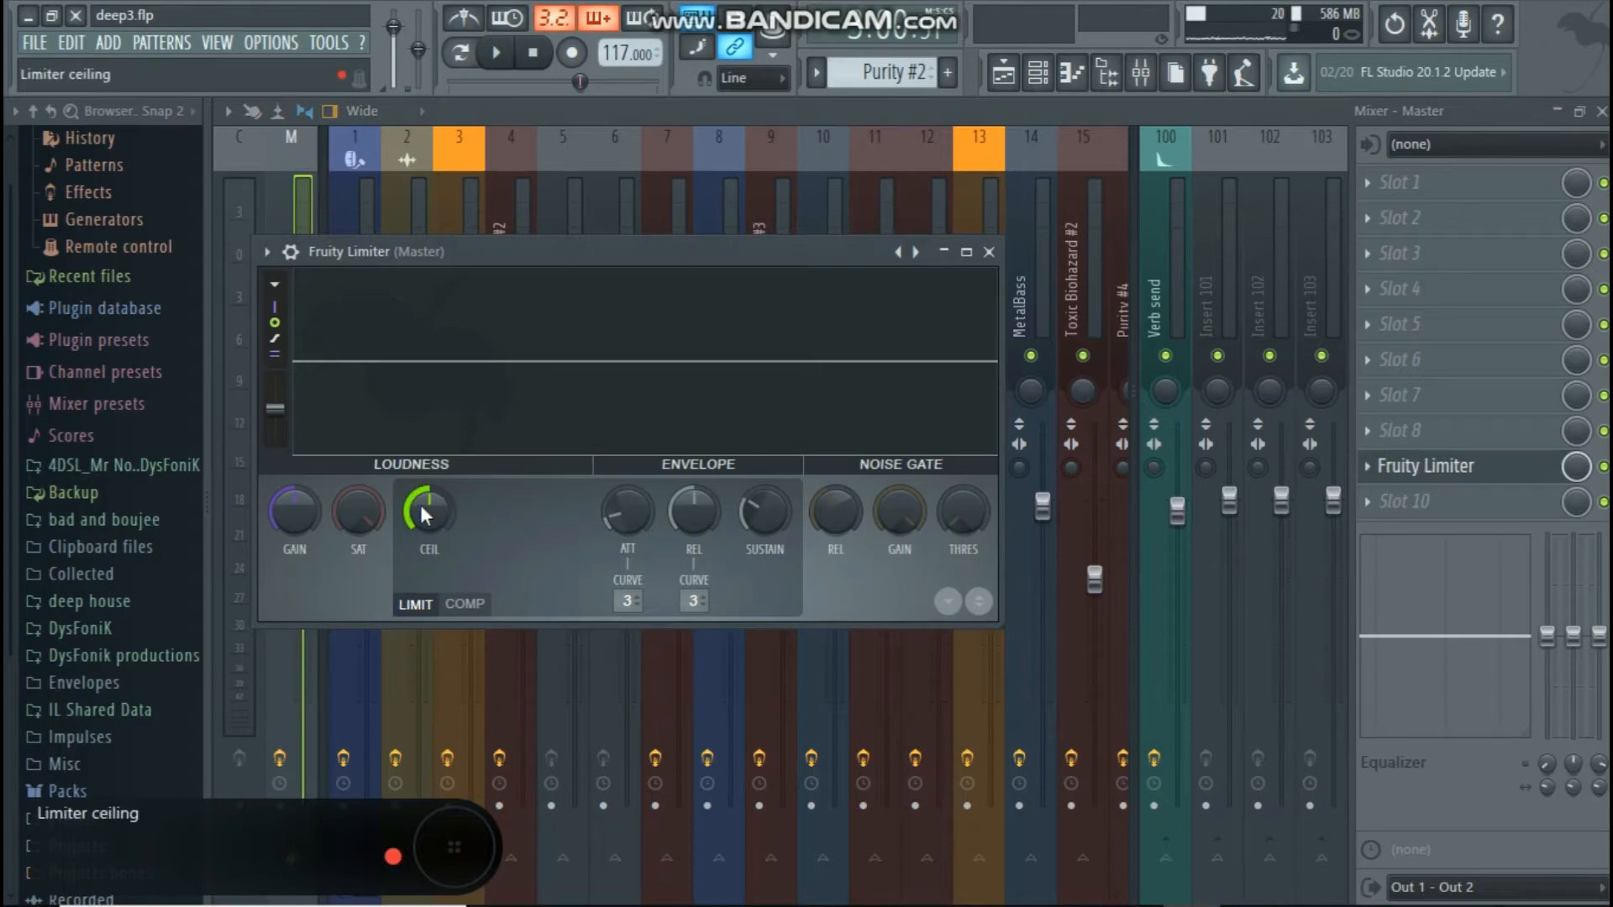
{"action": "left_click", "coordinate": [989, 252]}
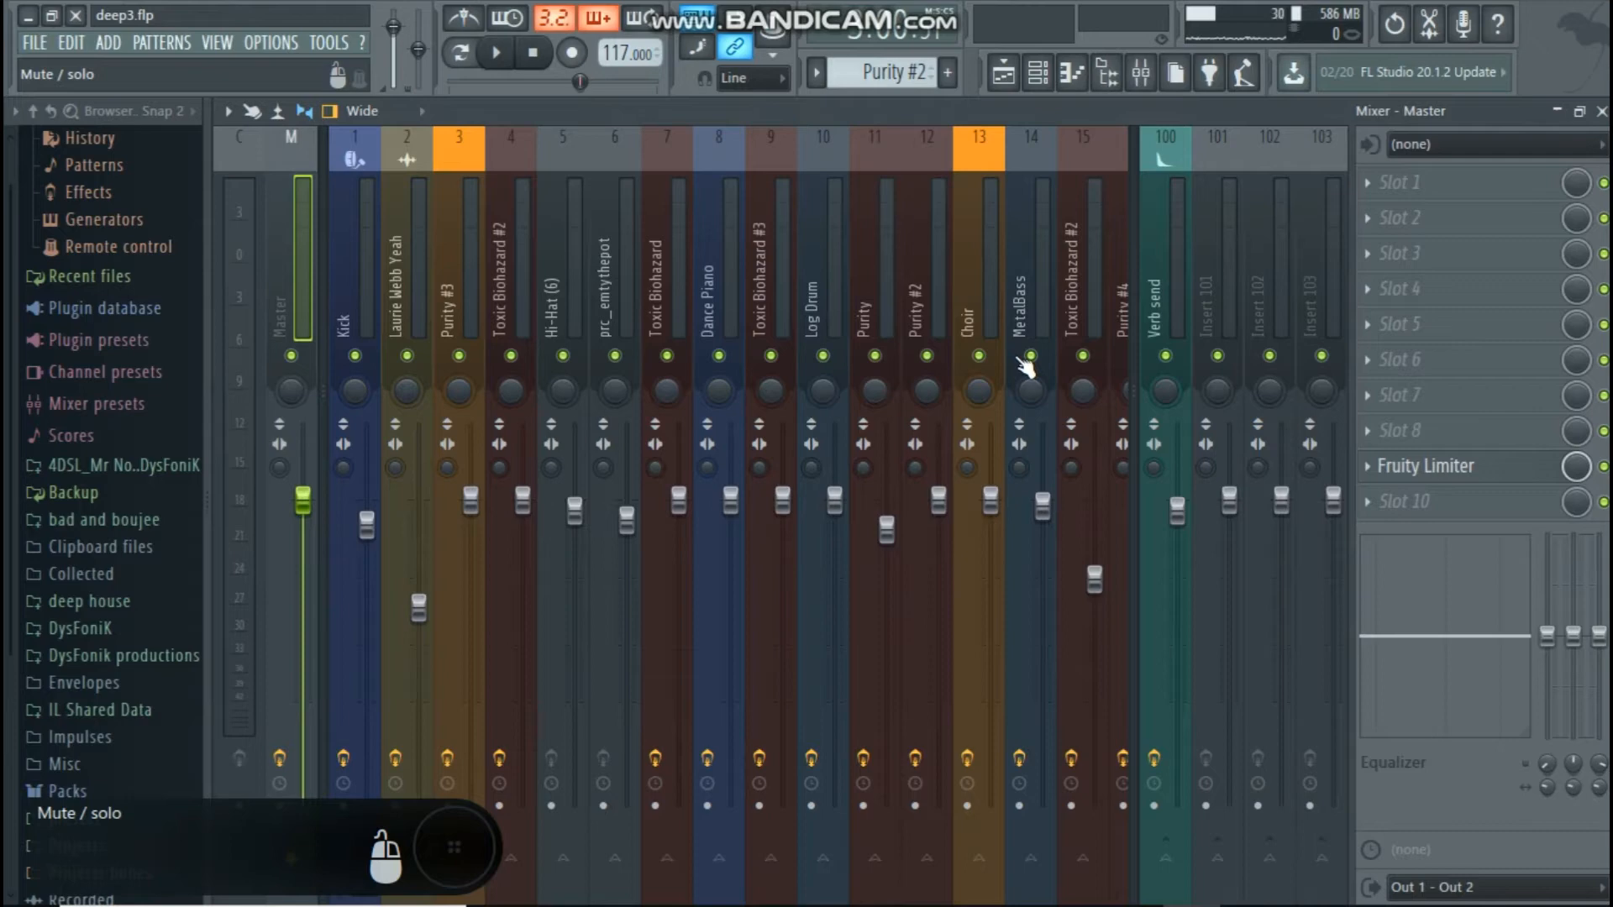
Load Youlean Loudness Meter 2 into slot 10 of the Master track and close its window.
{"action": "left_click", "coordinate": [1431, 502]}
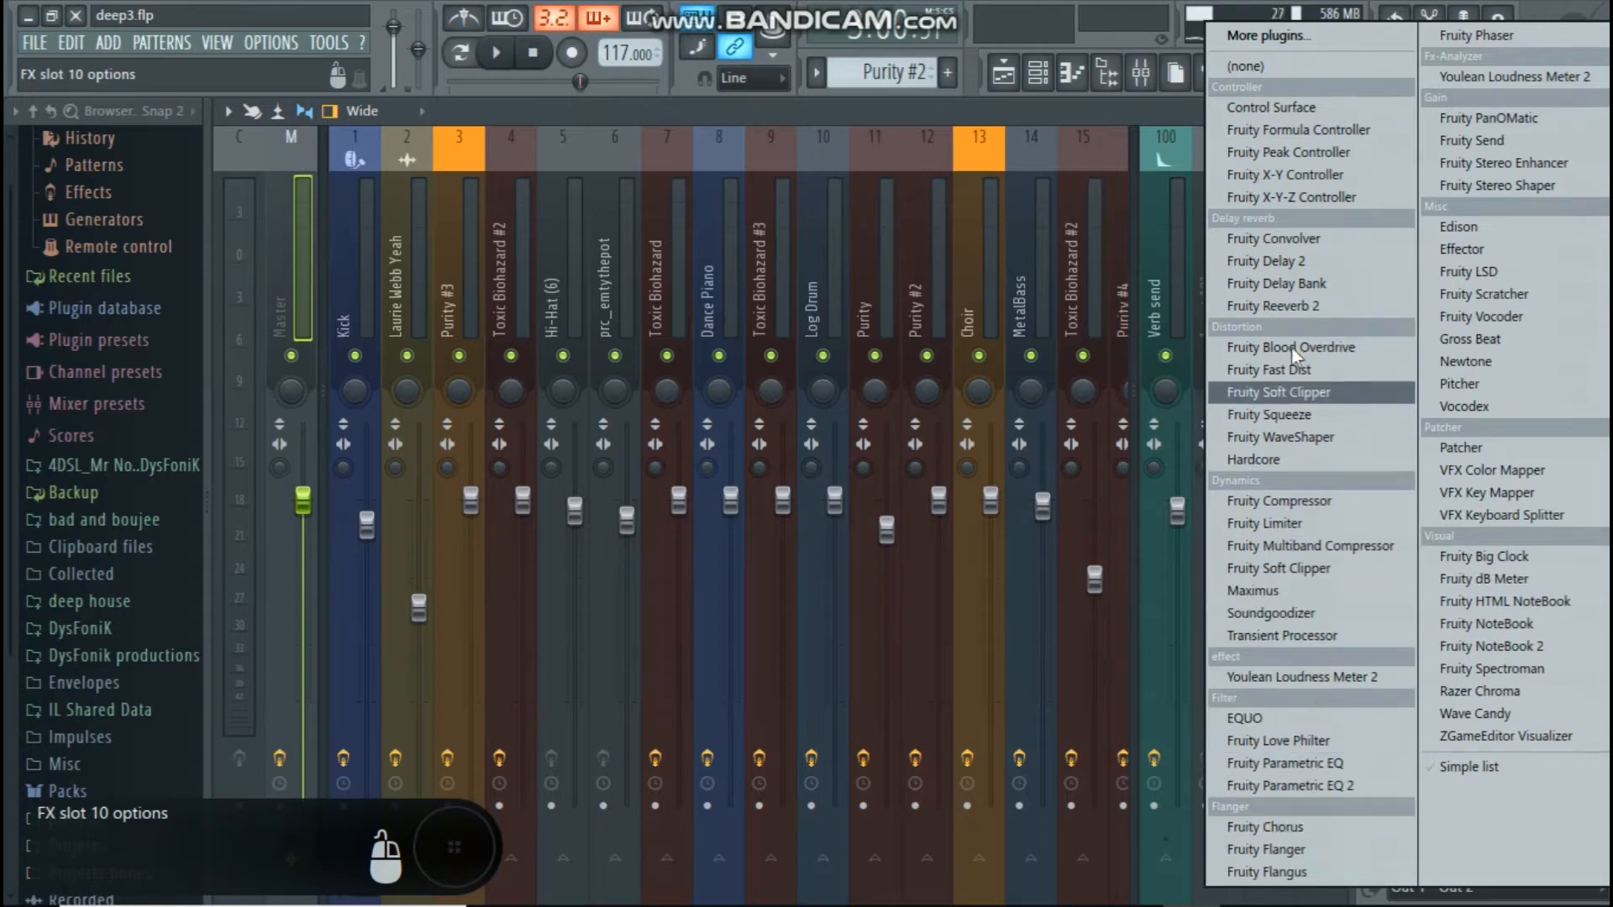
{"action": "left_click", "coordinate": [1476, 78]}
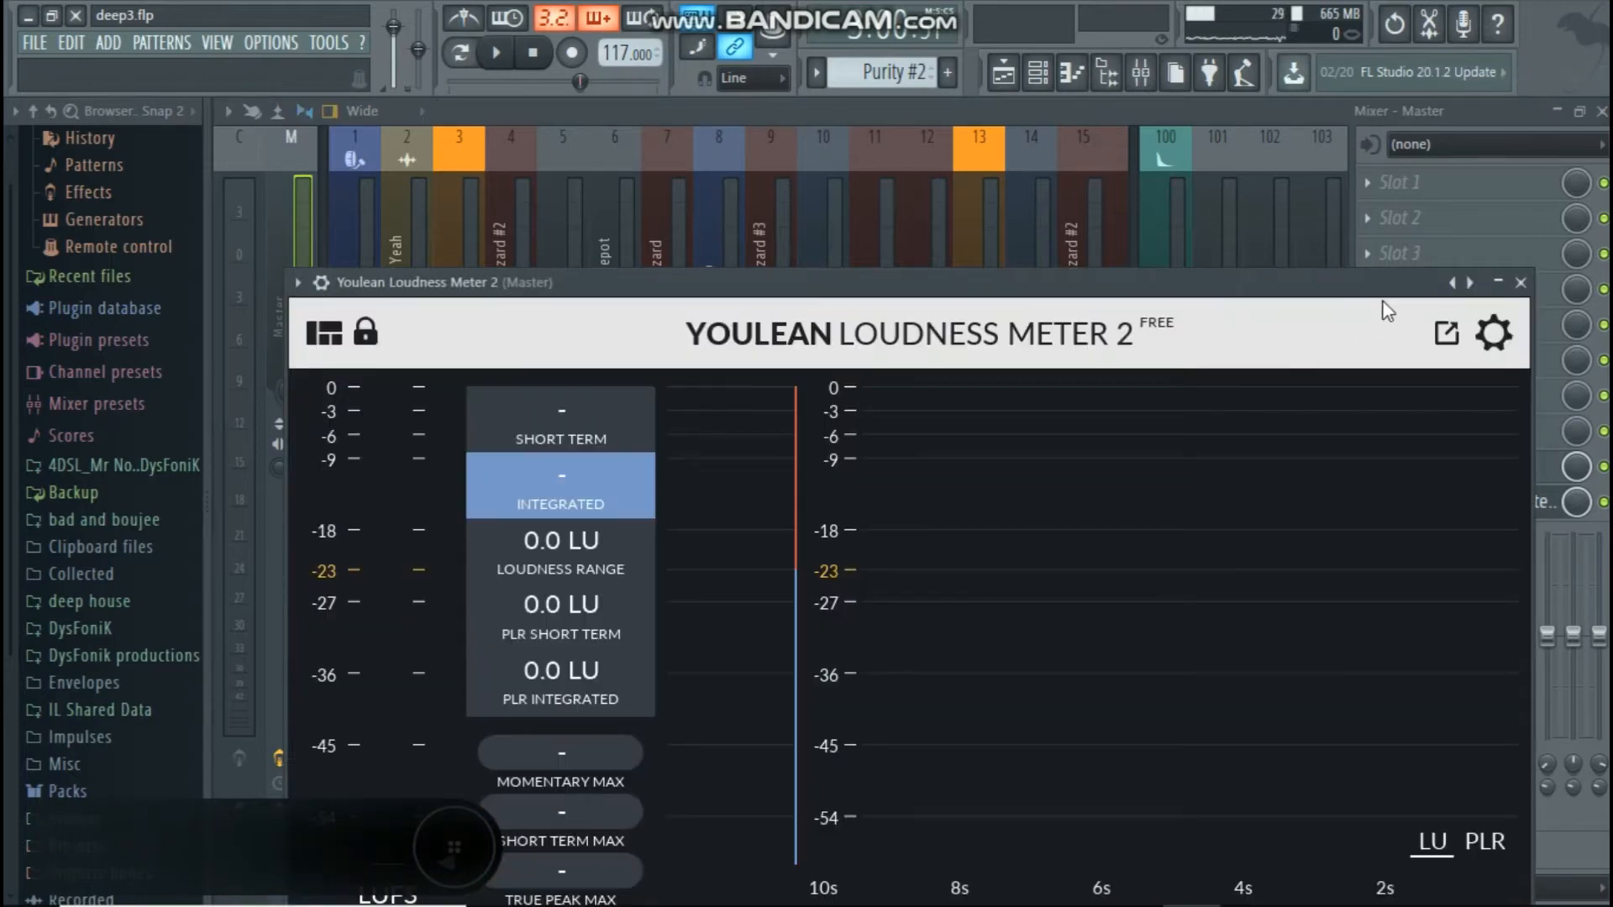
{"action": "left_click_drag", "start_coordinate": [1534, 275], "coordinate": [1470, 99]}
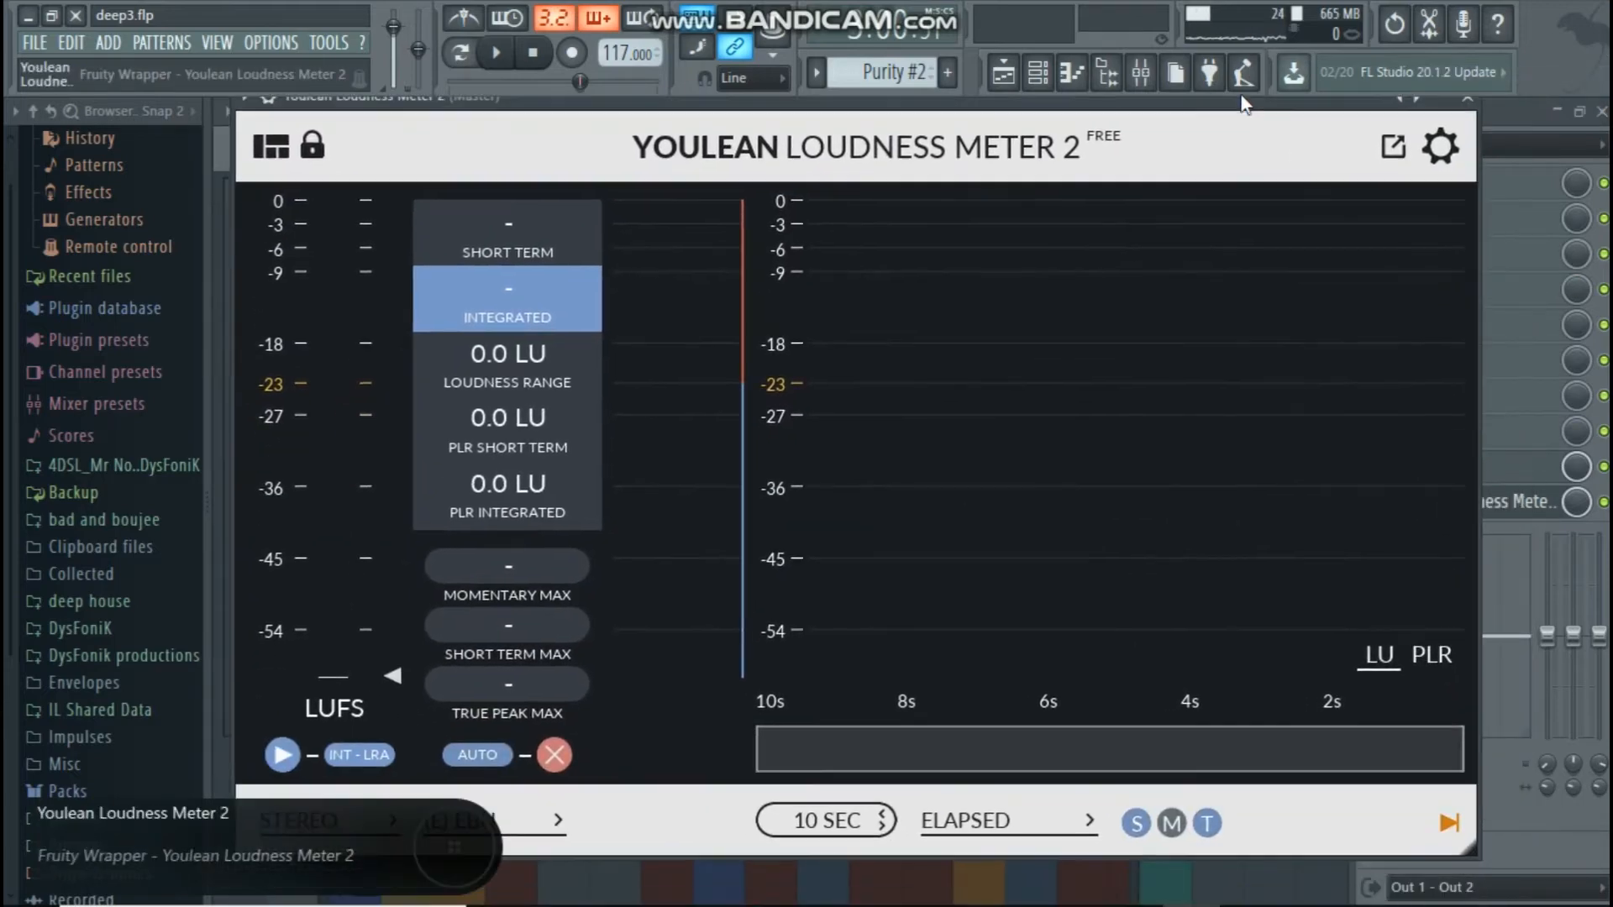
{"action": "left_click", "coordinate": [1472, 101]}
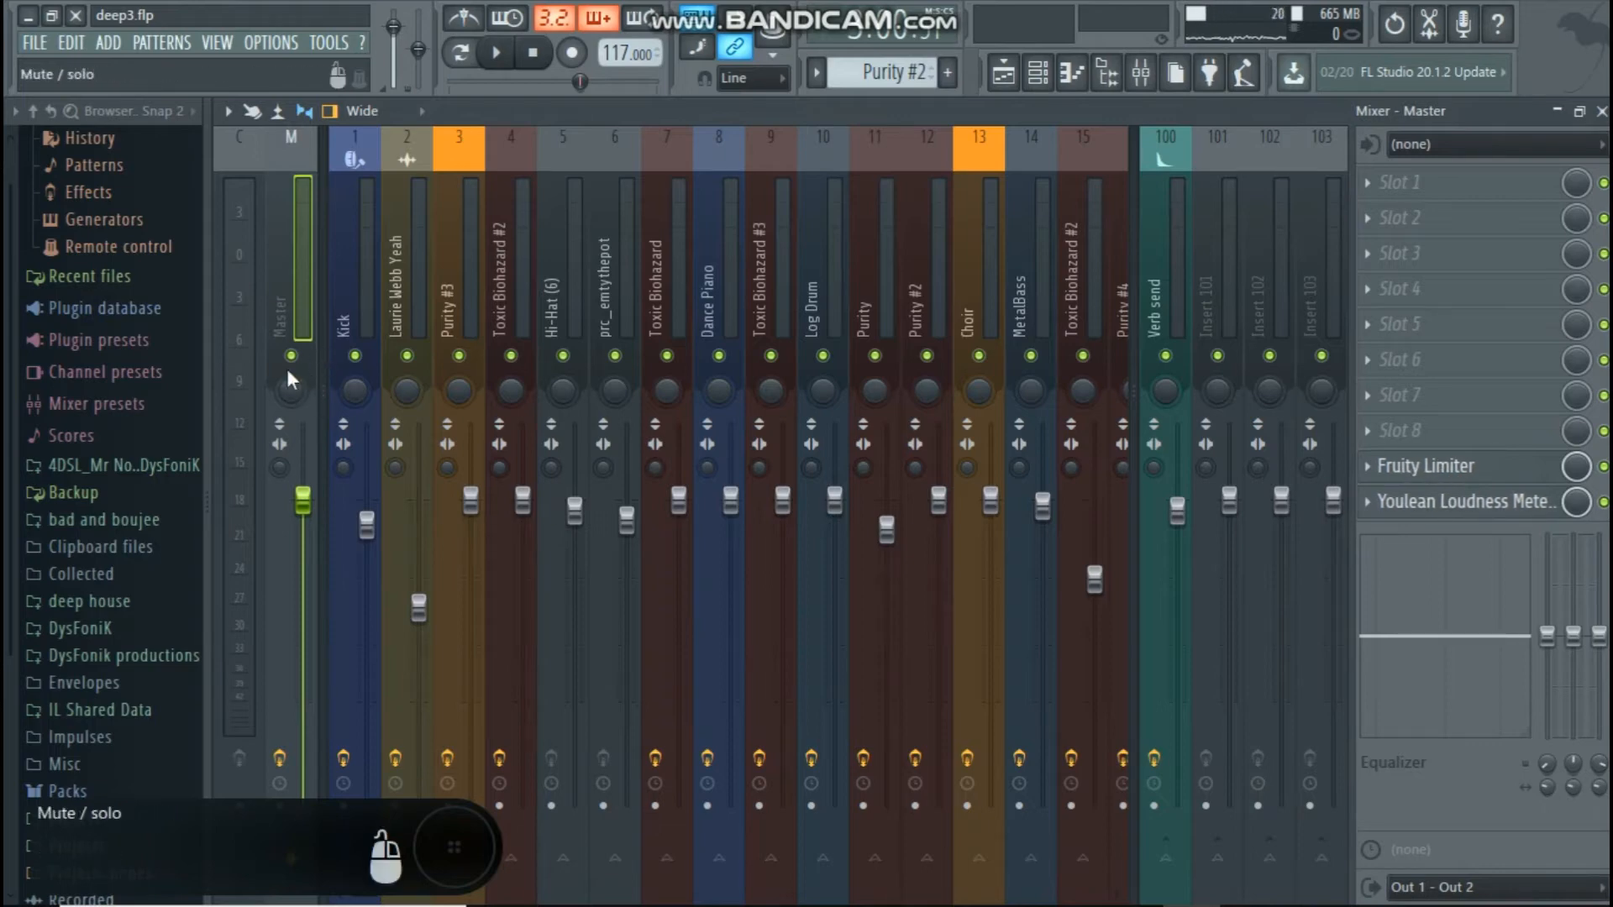
Start playback and load Fruity Parametric EQ 2 into slot 1 of the Master track.
{"action": "key", "text": "space"}
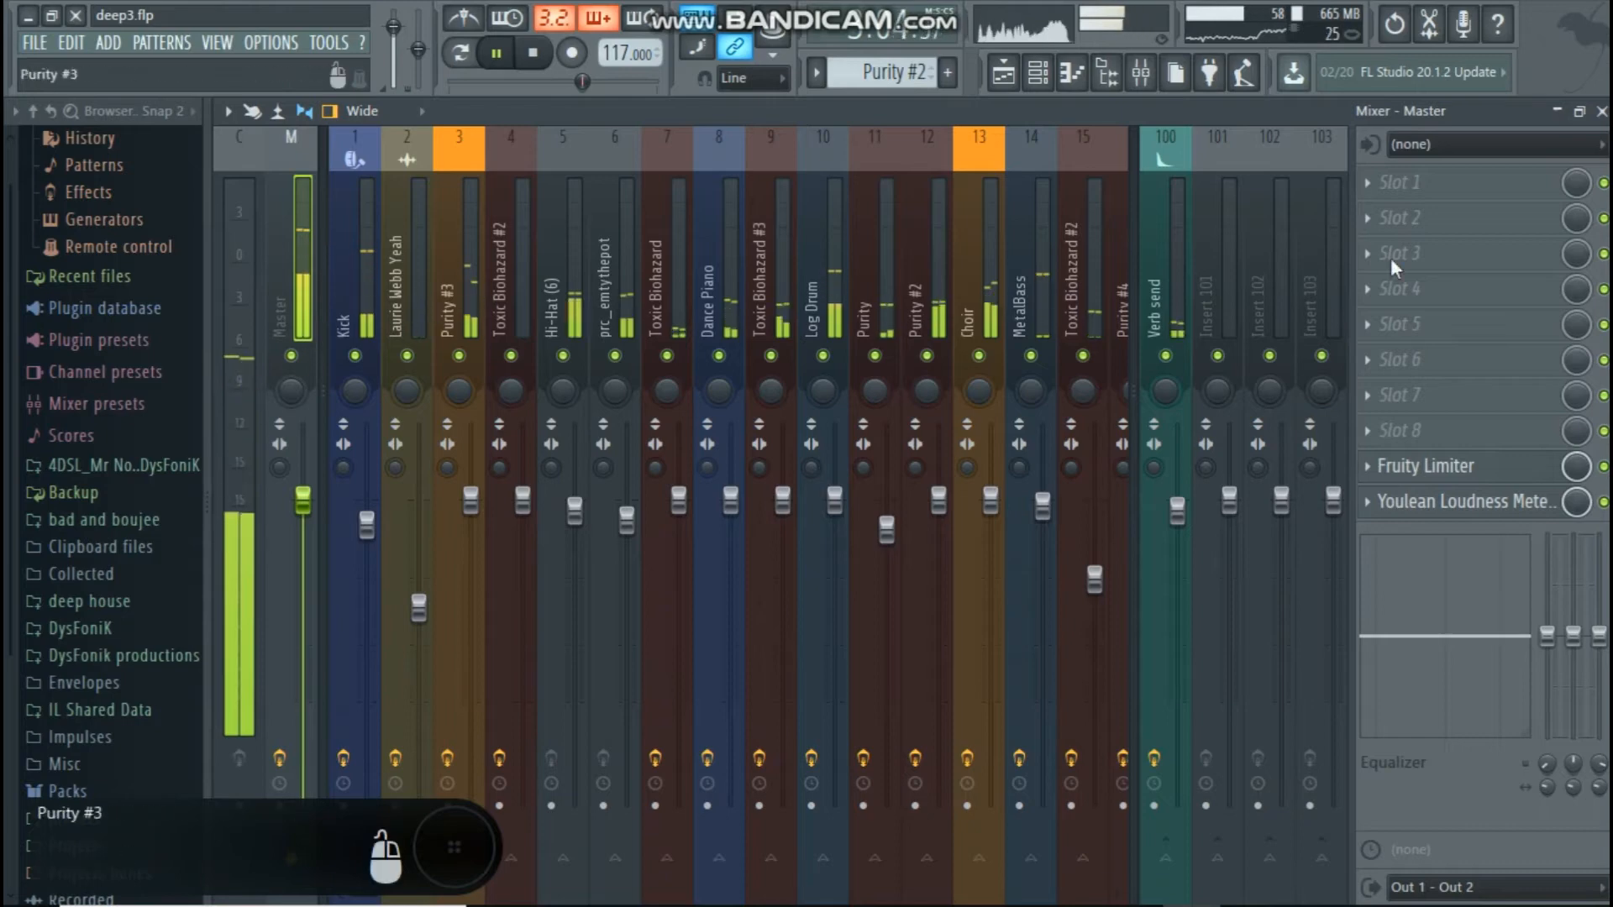
{"action": "left_click", "coordinate": [1432, 182]}
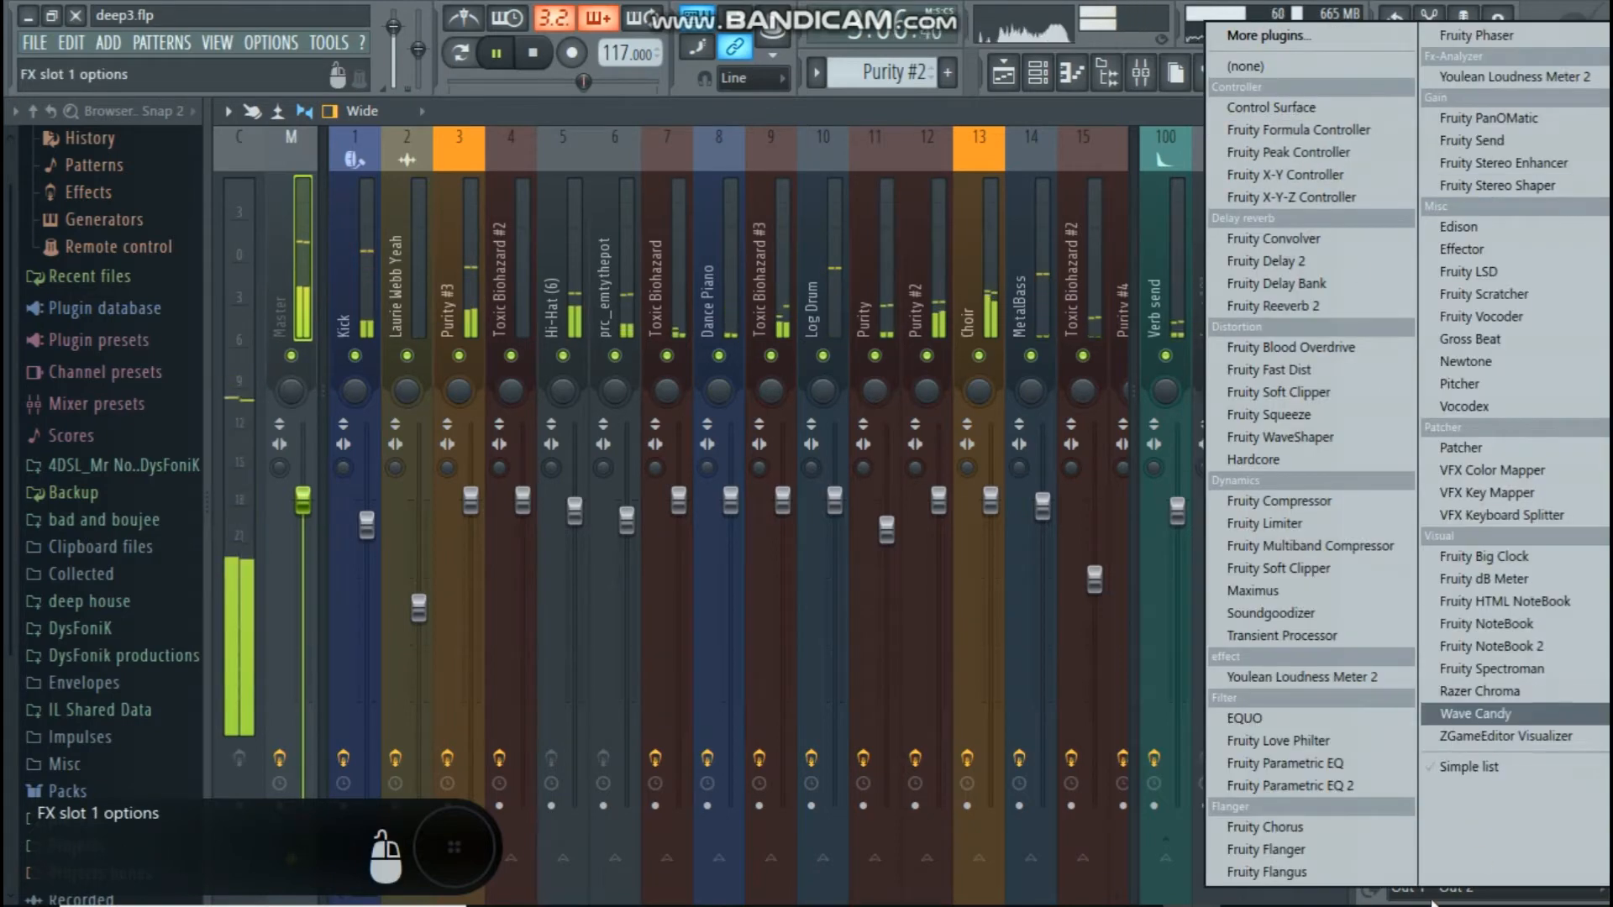
{"action": "left_click", "coordinate": [1363, 789]}
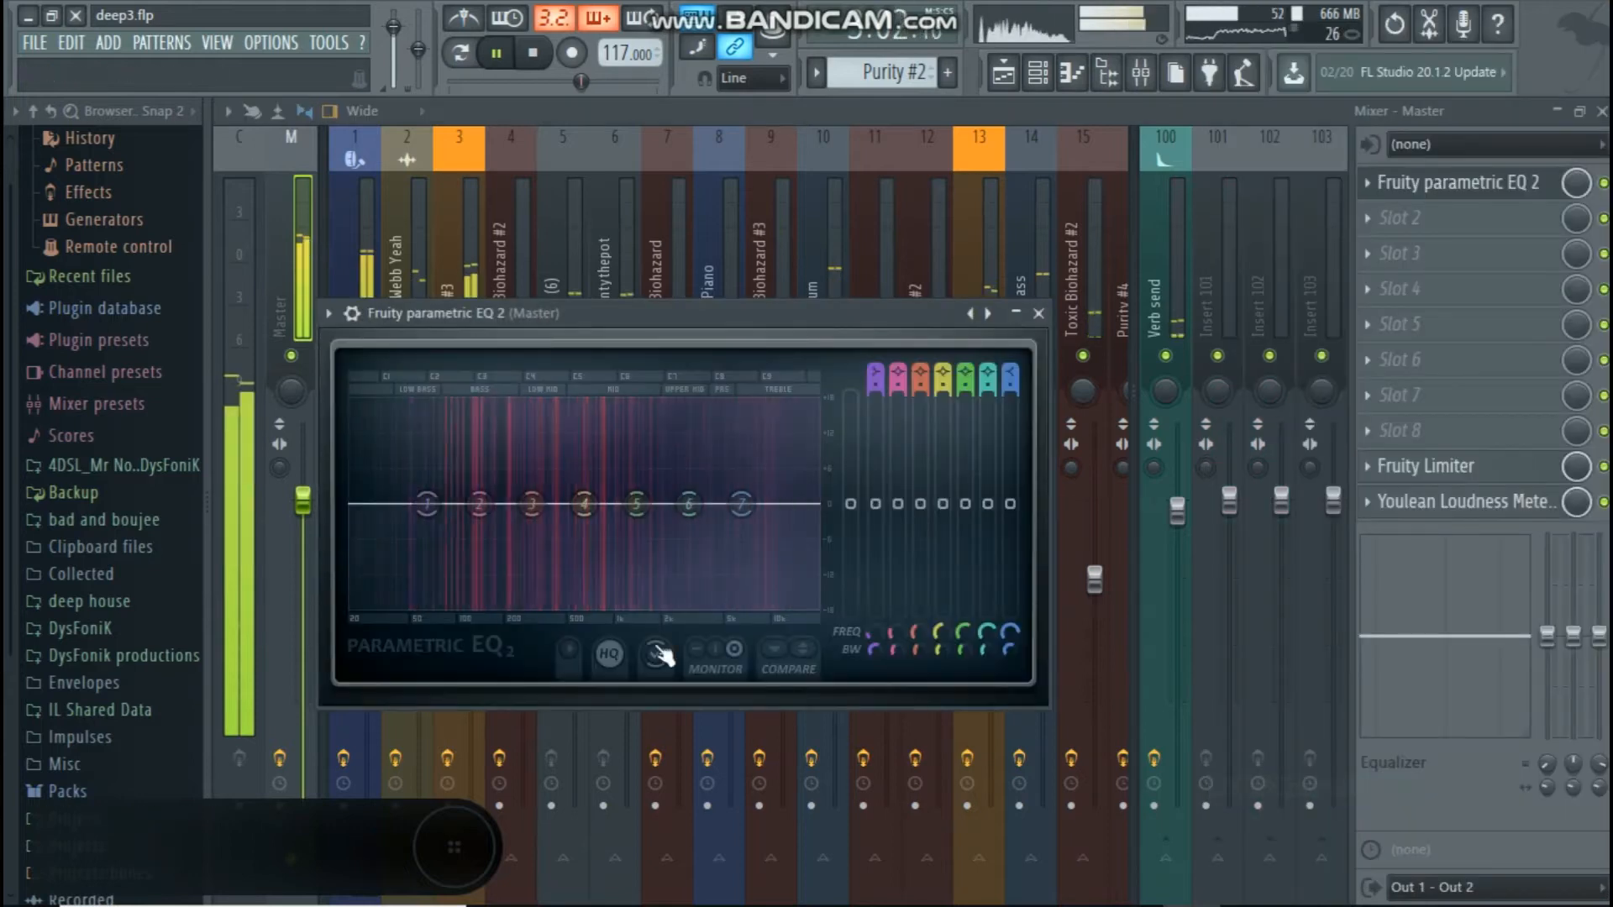
Raise the system volume to 48.
{"action": "right_click", "coordinate": [421, 511]}
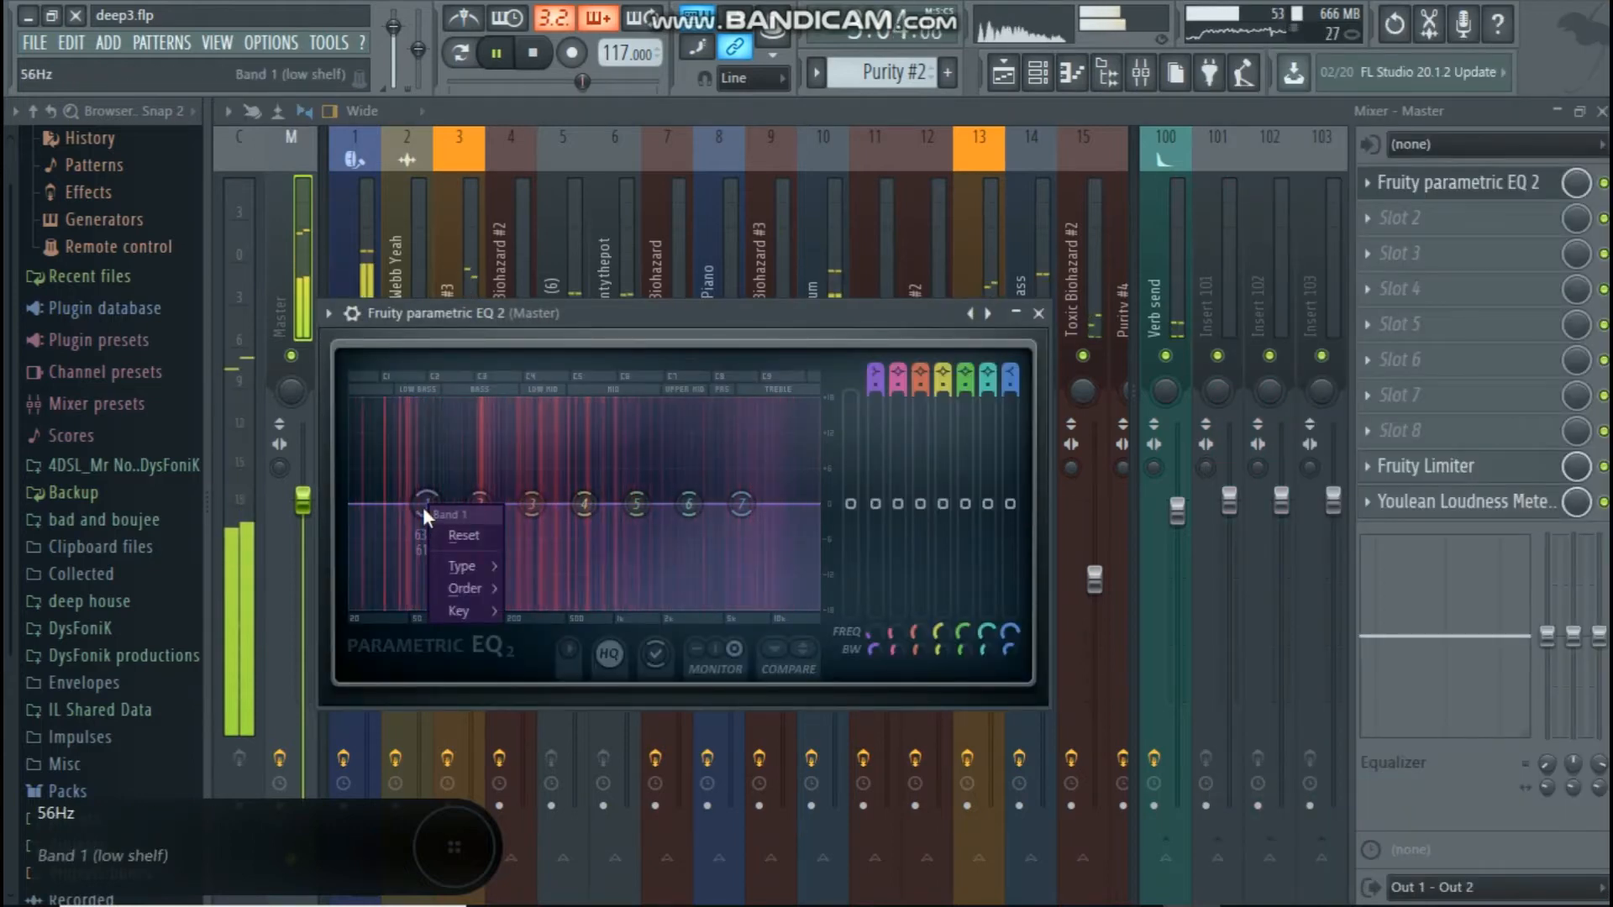
{"action": "left_click", "coordinate": [425, 511]}
{"action": "key", "text": "XF86AudioRaiseVolume"}
{"action": "key", "text": "XF86AudioRaiseVolume"}
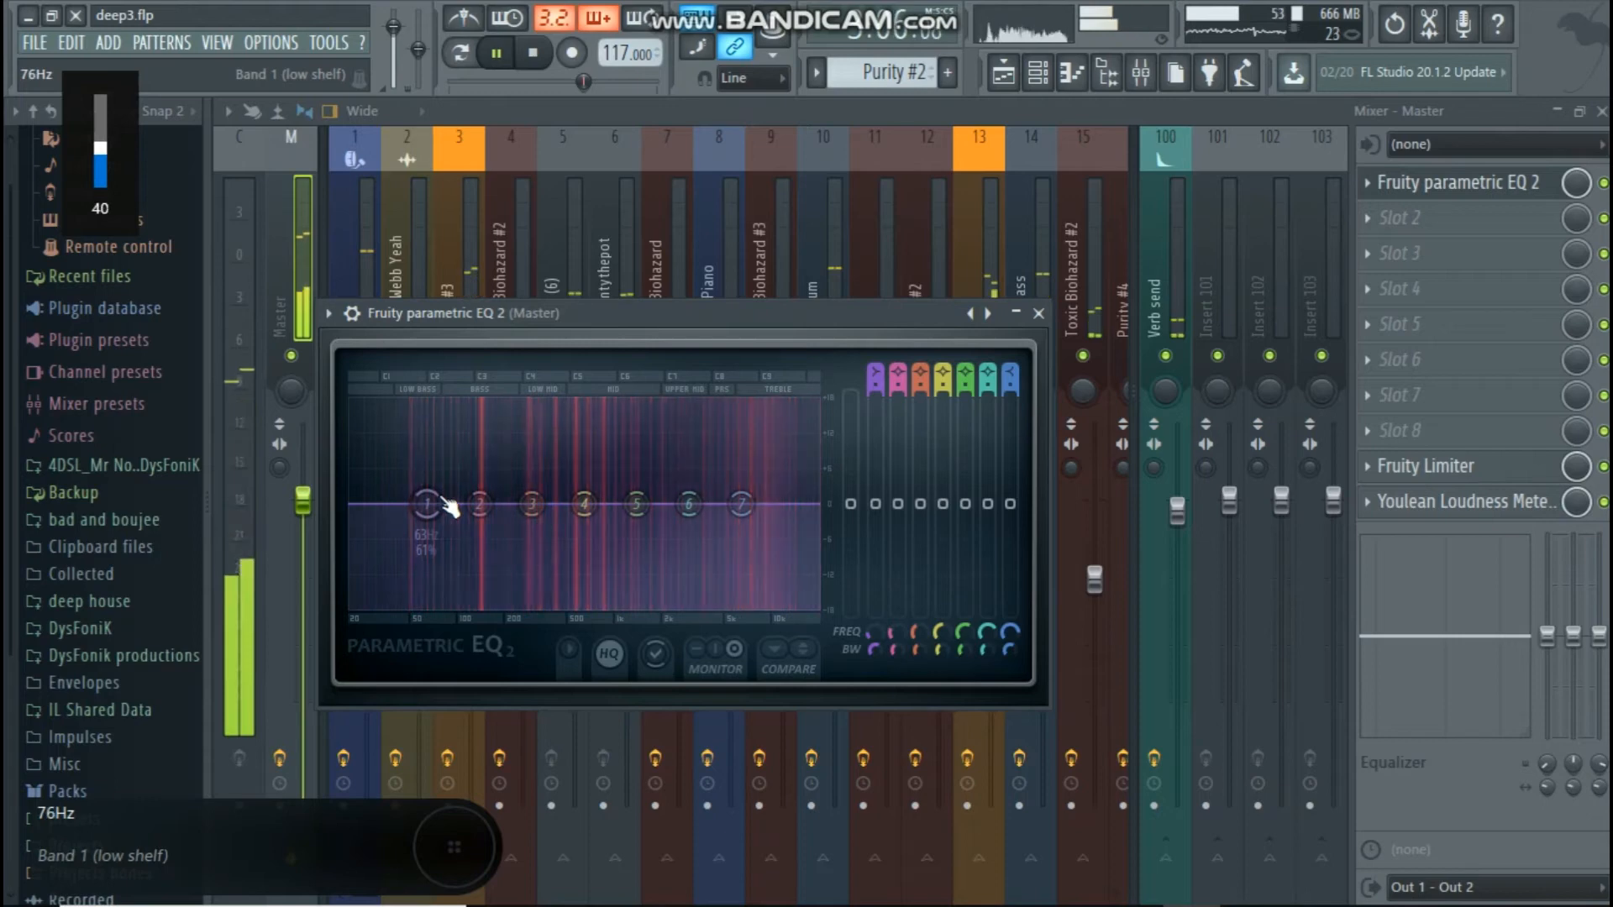
{"action": "key", "text": "XF86AudioRaiseVolume"}
{"action": "key", "text": "XF86AudioRaiseVolume"}
{"action": "key", "text": "XF86AudioRaiseVolume"}
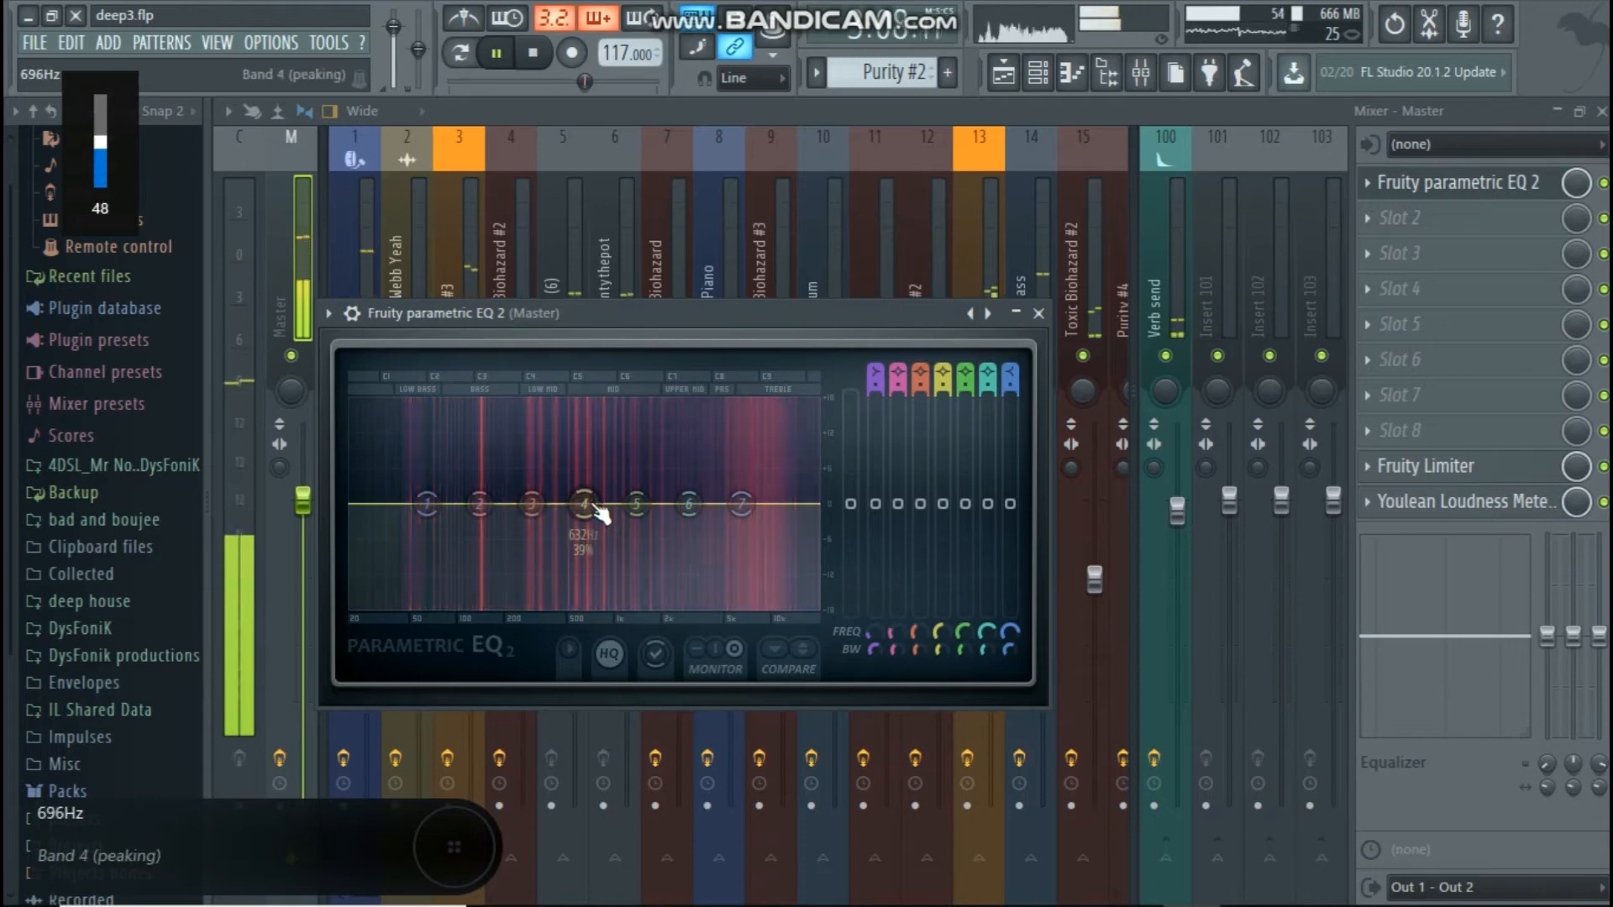
Lower the system volume to 38 and apply the 20Hz + 18kHz cut preset to the Parametric EQ 2 in slot 1.
{"action": "right_click", "coordinate": [986, 316]}
{"action": "key", "text": "XF86AudioLowerVolume"}
{"action": "key", "text": "XF86AudioLowerVolume"}
{"action": "key", "text": "XF86AudioLowerVolume"}
{"action": "key", "text": "XF86AudioLowerVolume"}
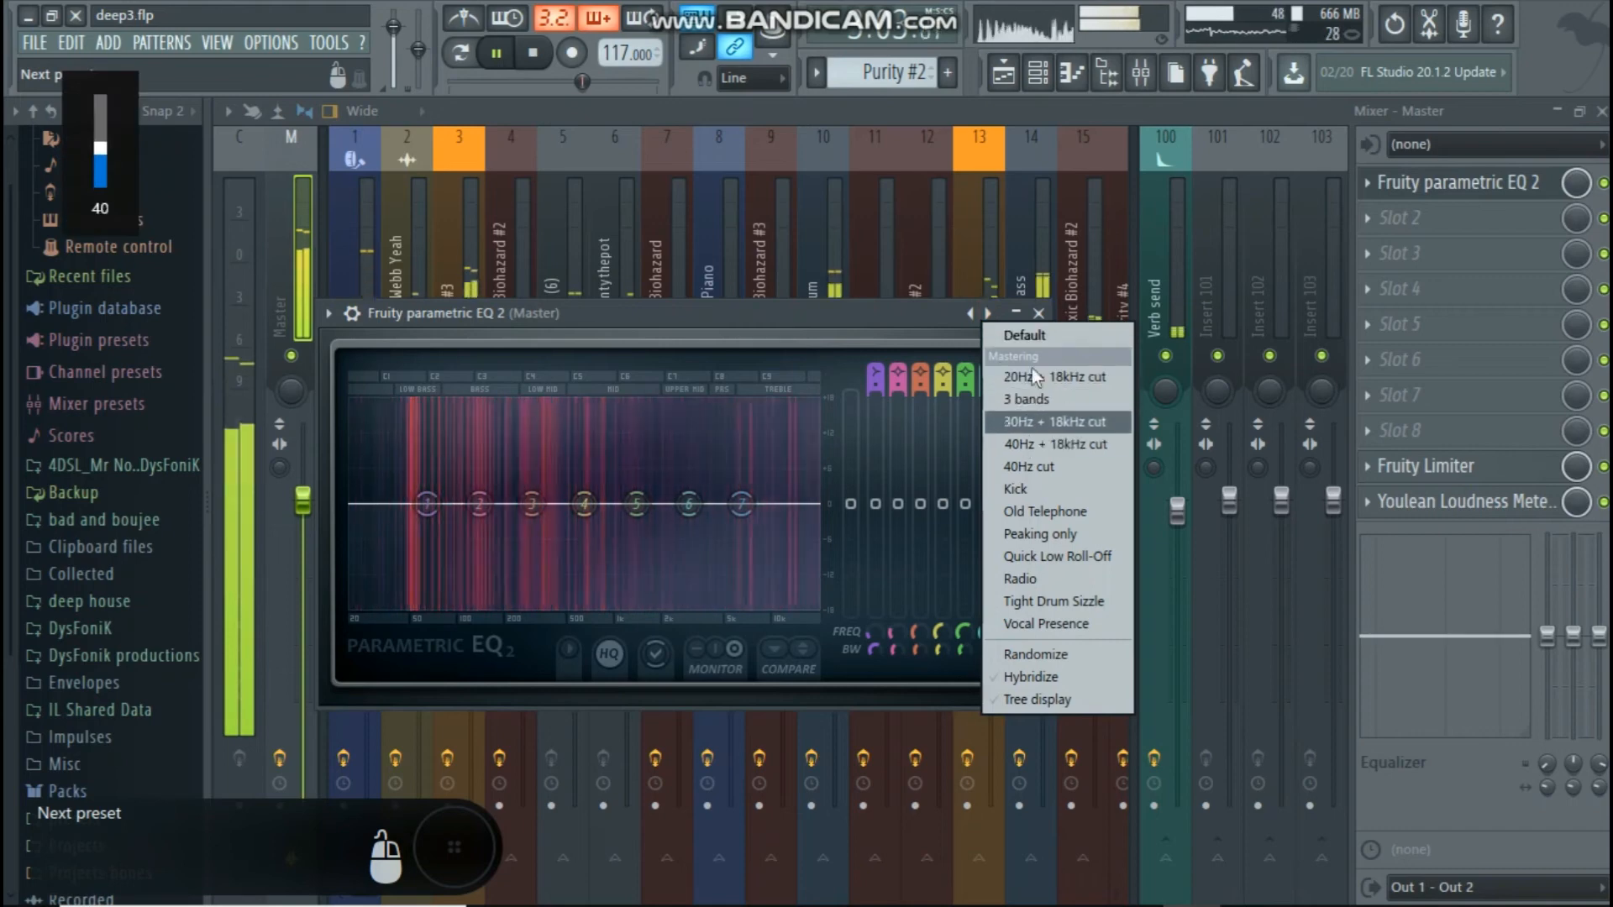
{"action": "key", "text": "XF86AudioLowerVolume"}
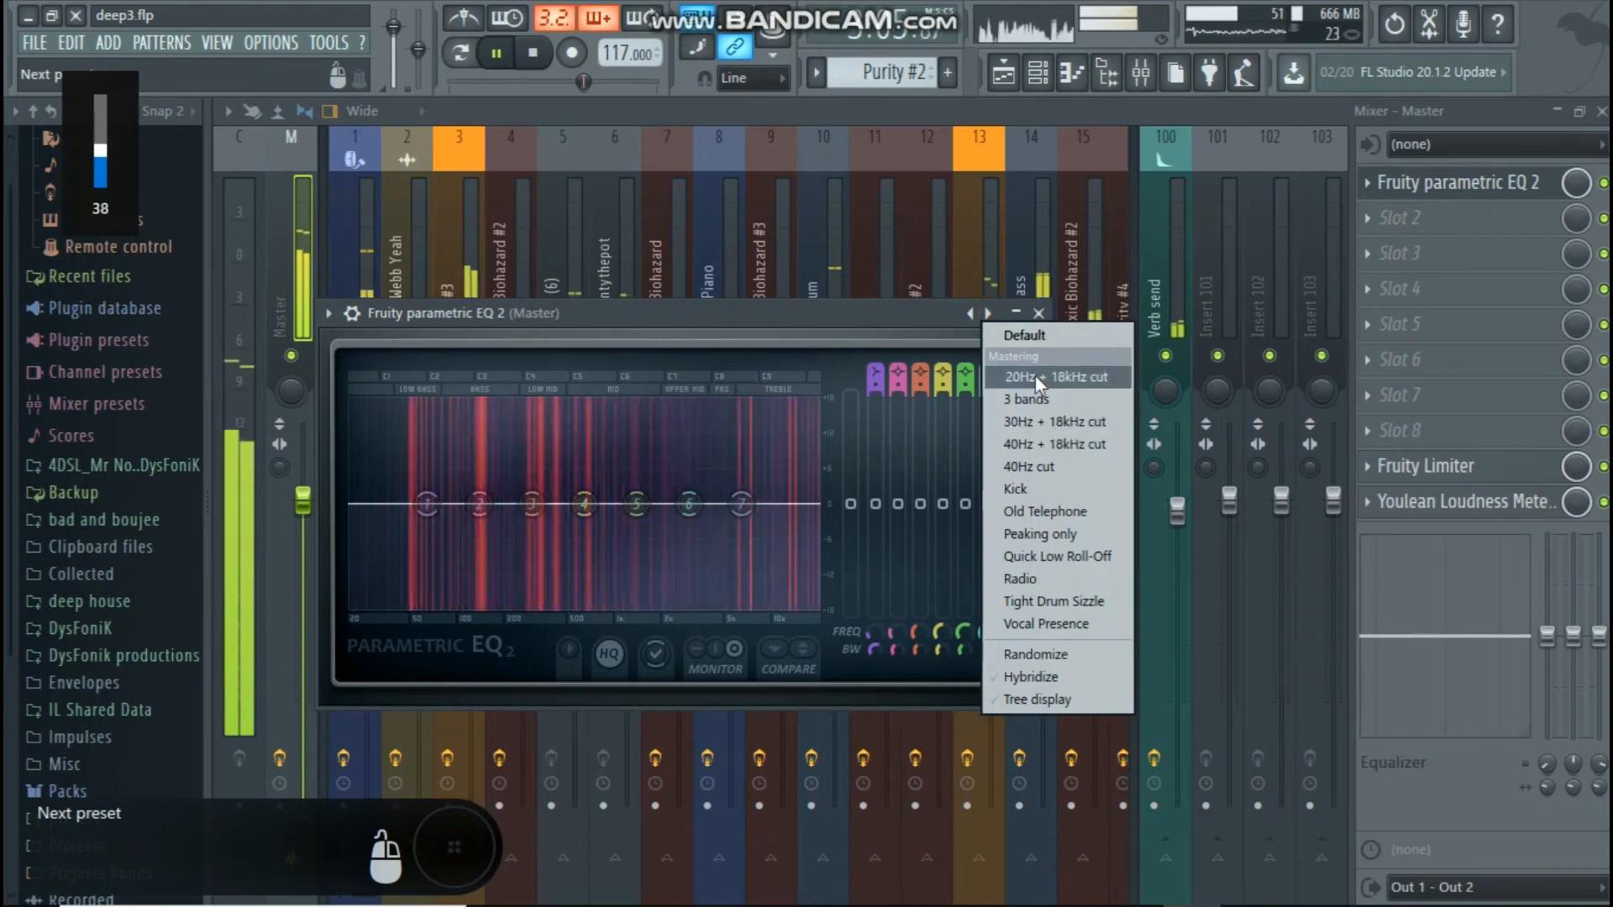
{"action": "left_click", "coordinate": [1035, 375]}
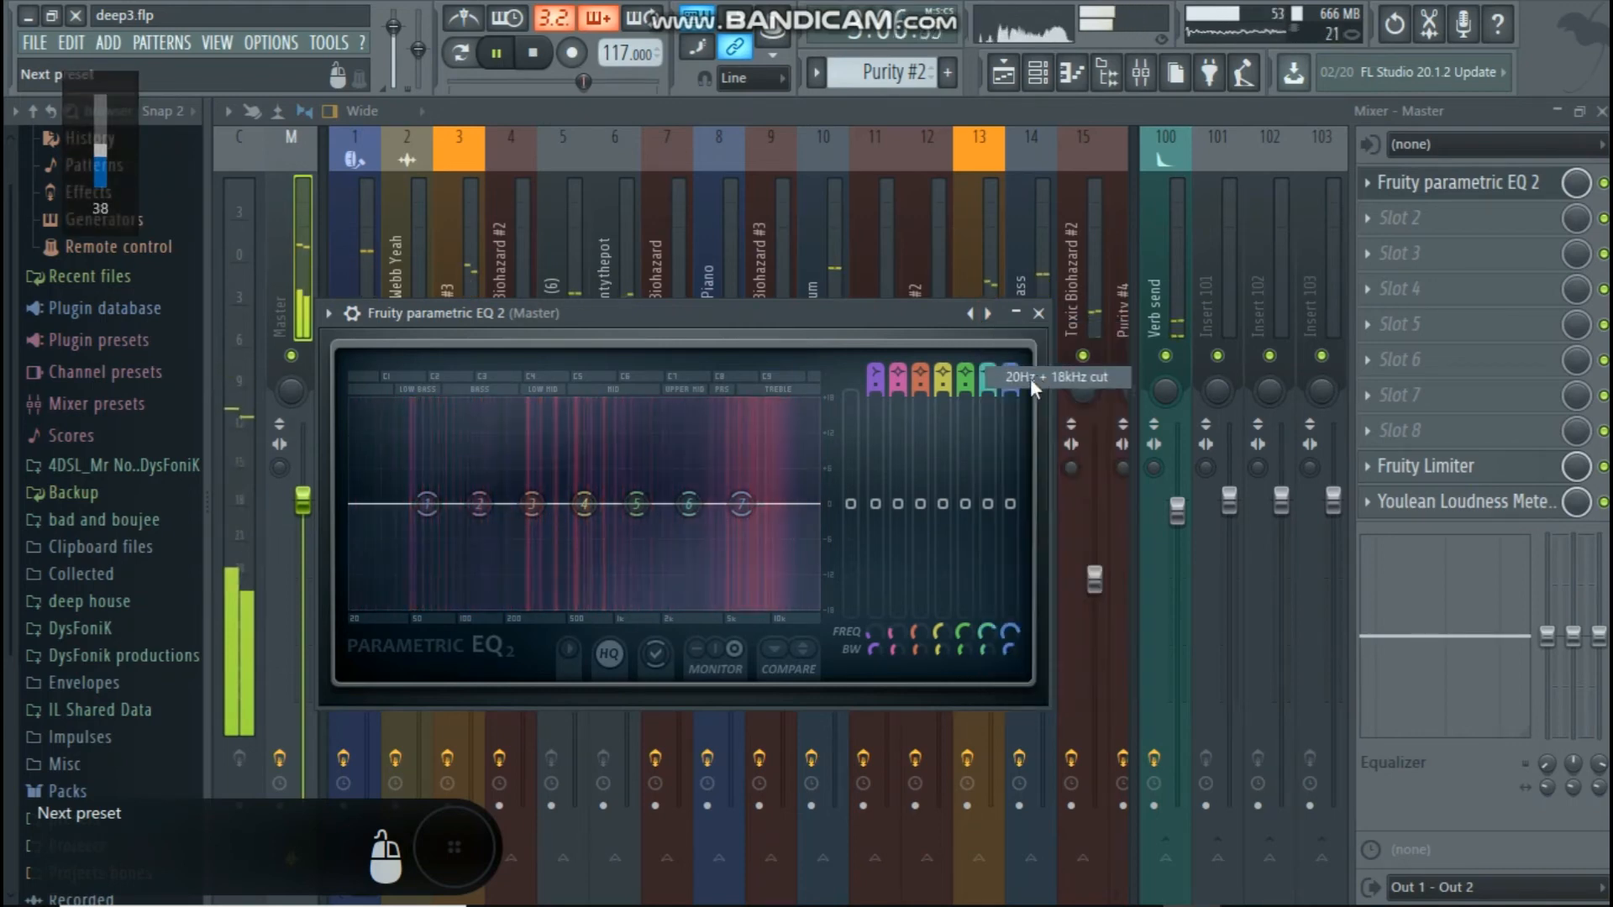
{"action": "left_click", "coordinate": [1039, 315]}
Load Fruity Parametric EQ 2 into Master slot 2 and cut its band 1 low shelf slightly at about 35 Hz with Steep 6 order.
{"action": "left_click", "coordinate": [1405, 220]}
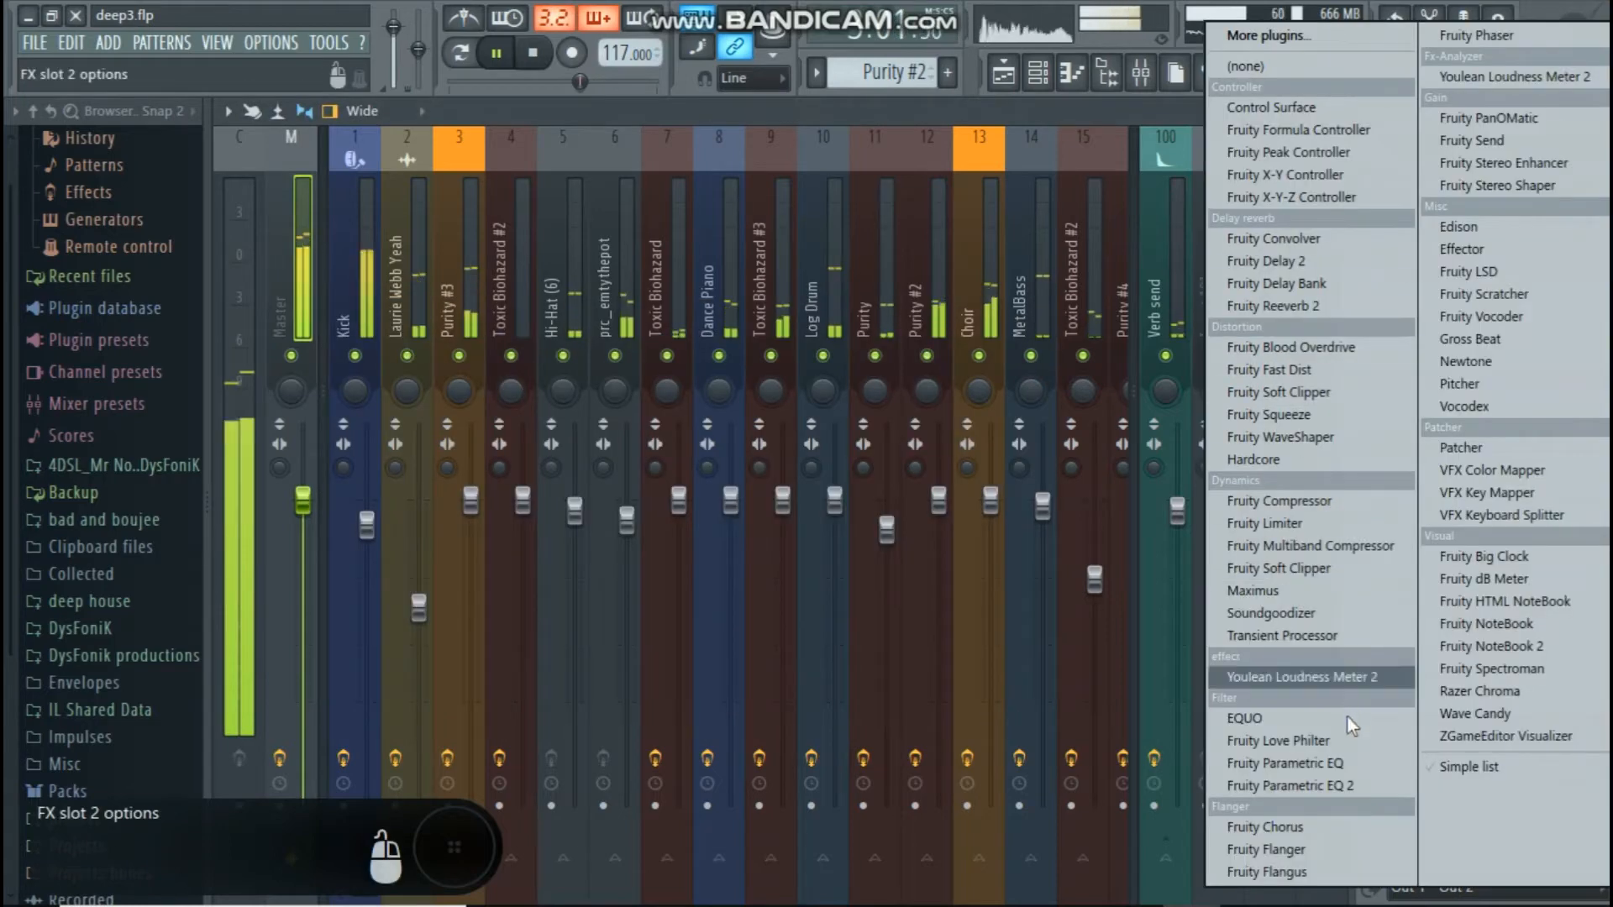
{"action": "left_click", "coordinate": [1374, 784]}
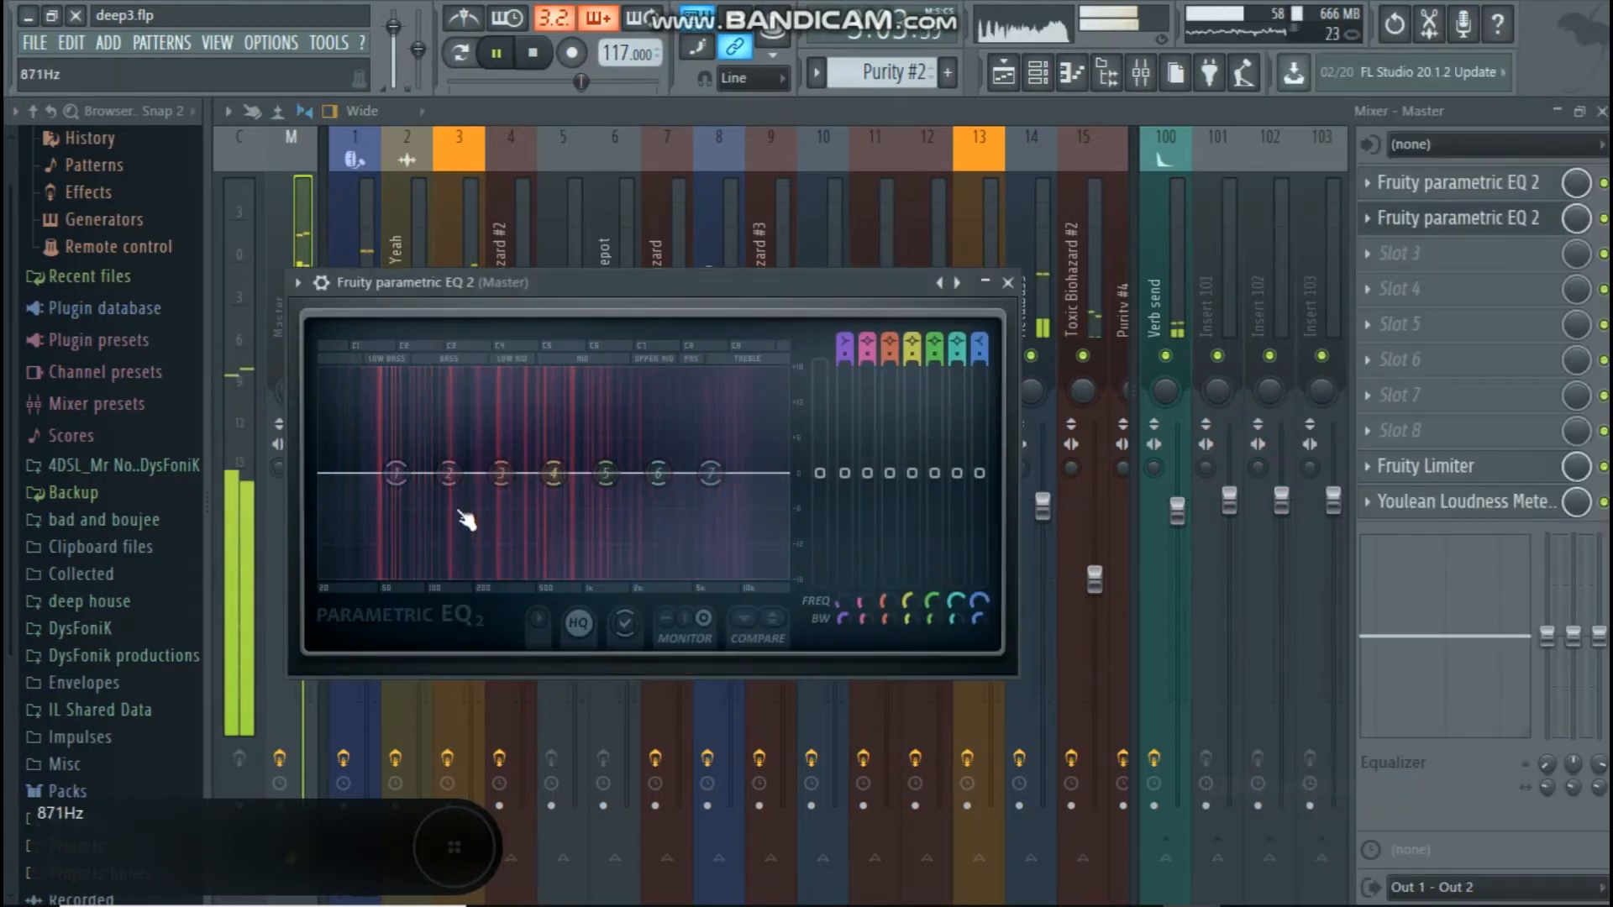
{"action": "left_click_drag", "start_coordinate": [394, 474], "coordinate": [341, 494]}
{"action": "right_click", "coordinate": [341, 494]}
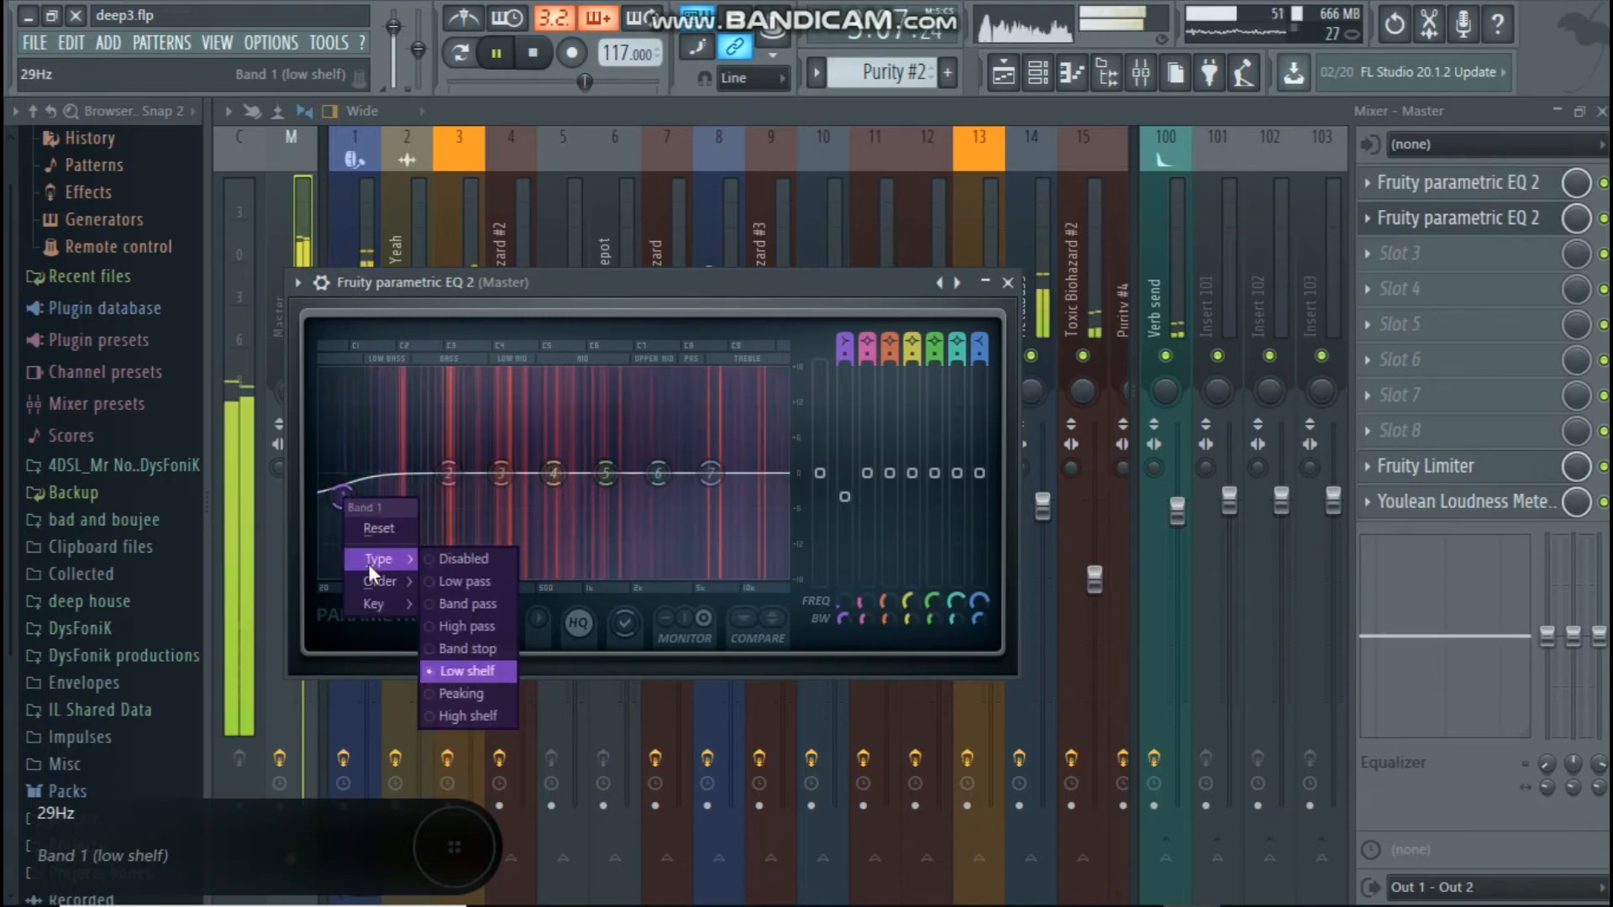
{"action": "mouse_move", "coordinate": [375, 582]}
{"action": "left_click", "coordinate": [461, 608]}
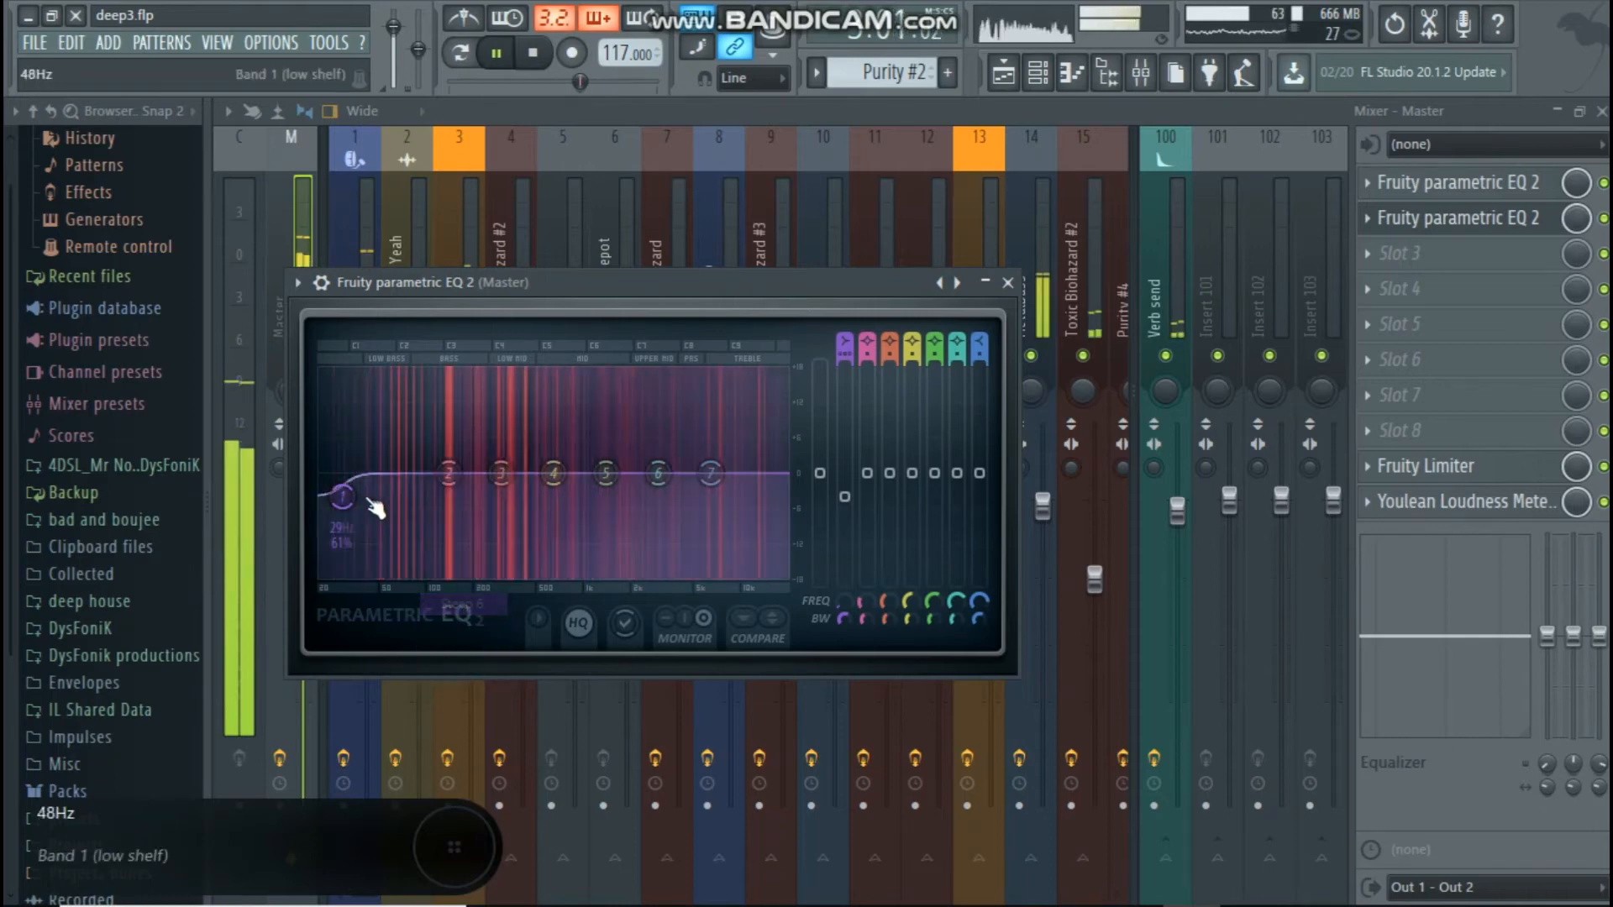
{"action": "mouse_move", "coordinate": [342, 497]}
{"action": "left_mouse_down"}
{"action": "mouse_move", "coordinate": [328, 505]}
{"action": "mouse_move", "coordinate": [381, 508]}
{"action": "mouse_move", "coordinate": [328, 517]}
{"action": "mouse_move", "coordinate": [359, 510]}
{"action": "mouse_move", "coordinate": [356, 494]}
{"action": "left_mouse_up"}
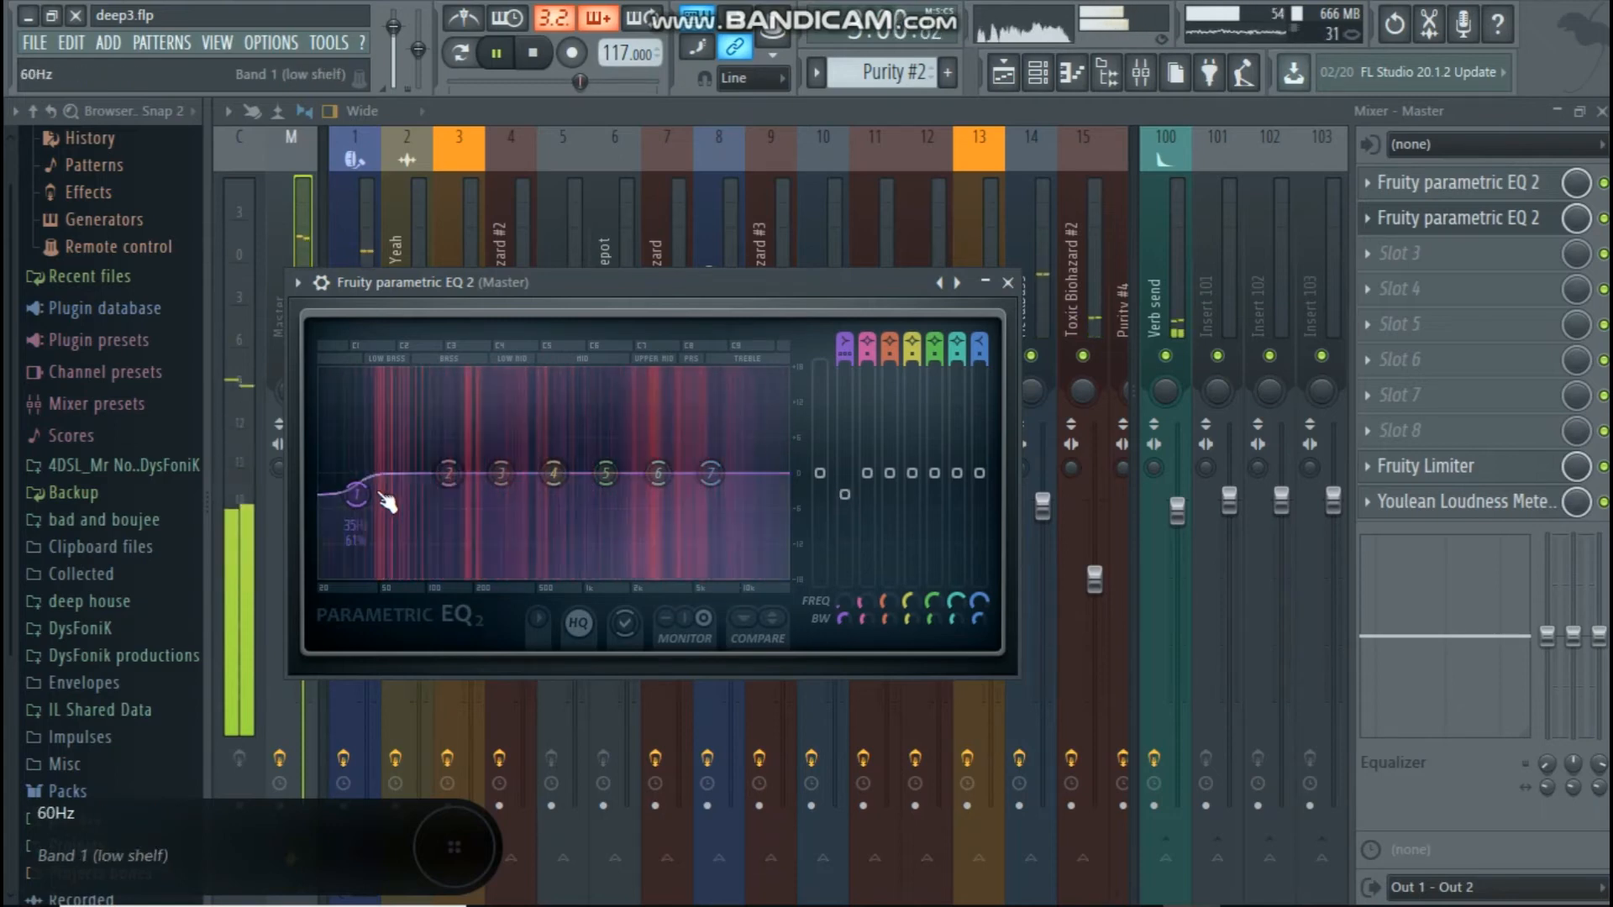
Boost band 3 slightly and raise the band 7 high shelf at about 8.9 kHz with Steep 4 order in the second EQ.
{"action": "mouse_move", "coordinate": [502, 473]}
{"action": "left_mouse_down"}
{"action": "mouse_move", "coordinate": [521, 451]}
{"action": "mouse_move", "coordinate": [550, 470]}
{"action": "mouse_move", "coordinate": [549, 484]}
{"action": "mouse_move", "coordinate": [510, 477]}
{"action": "left_mouse_up"}
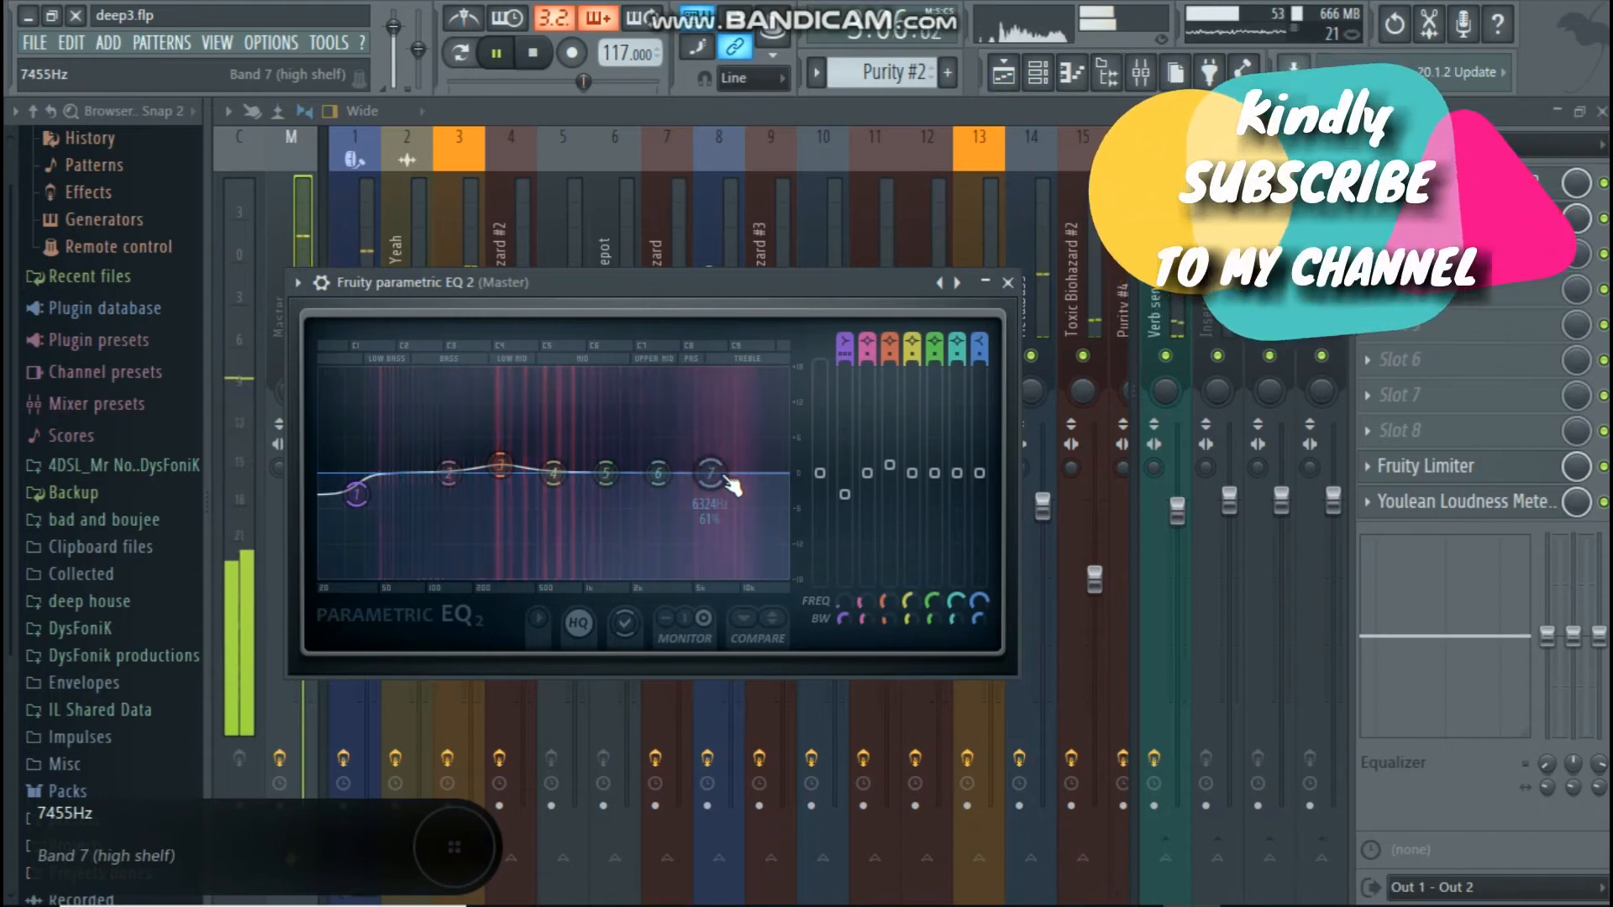
{"action": "right_click", "coordinate": [712, 476]}
{"action": "mouse_move", "coordinate": [758, 531]}
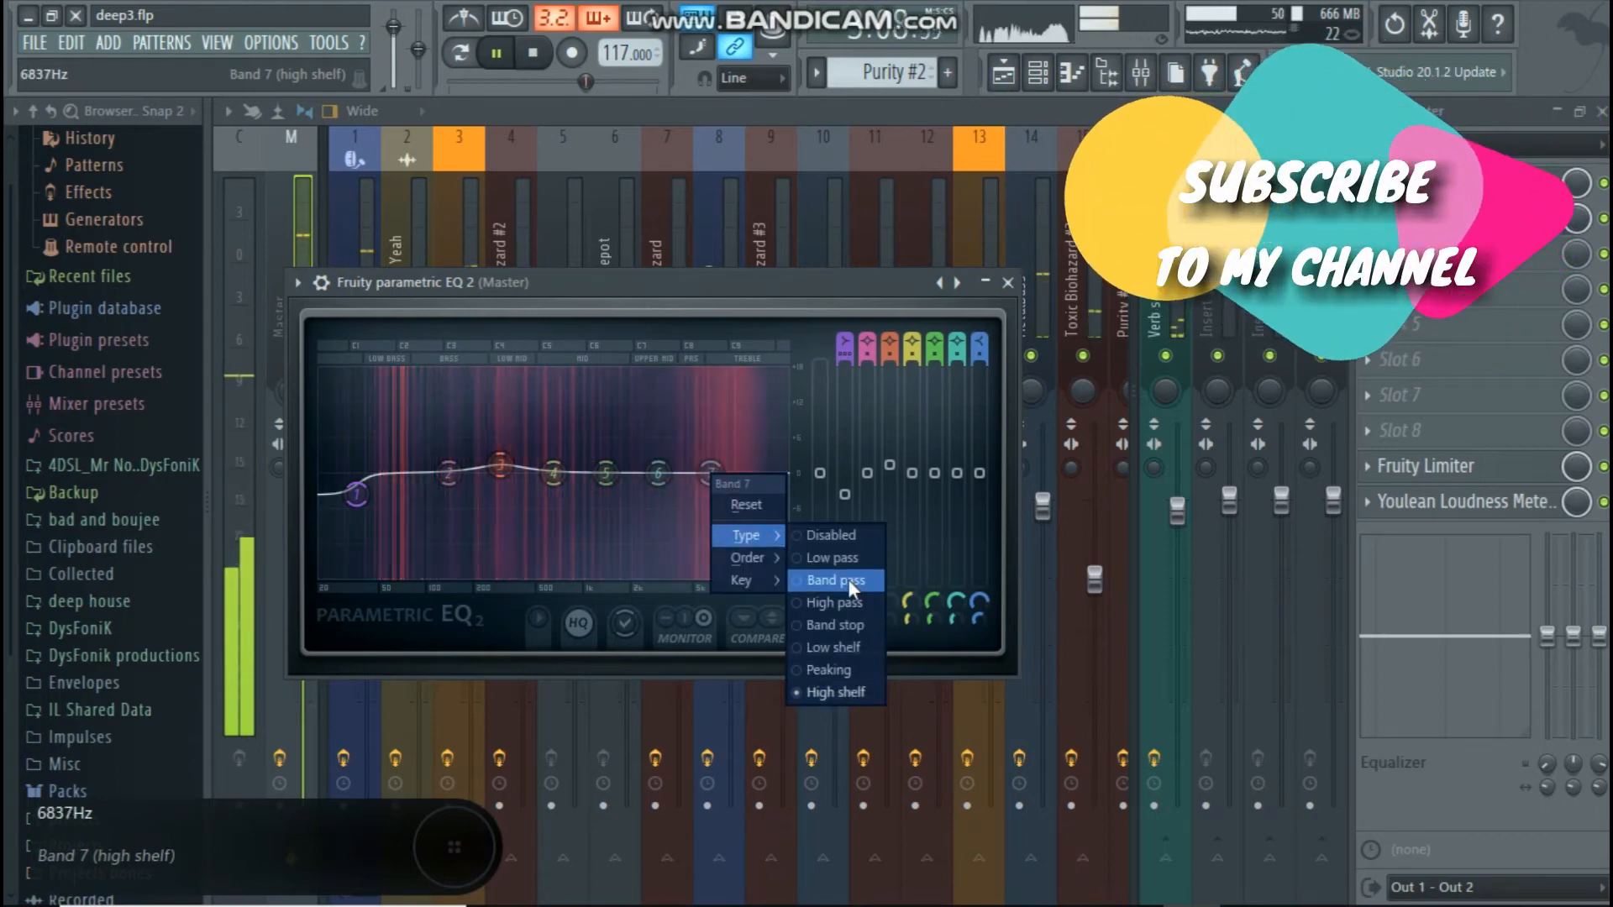
{"action": "left_click", "coordinate": [690, 424]}
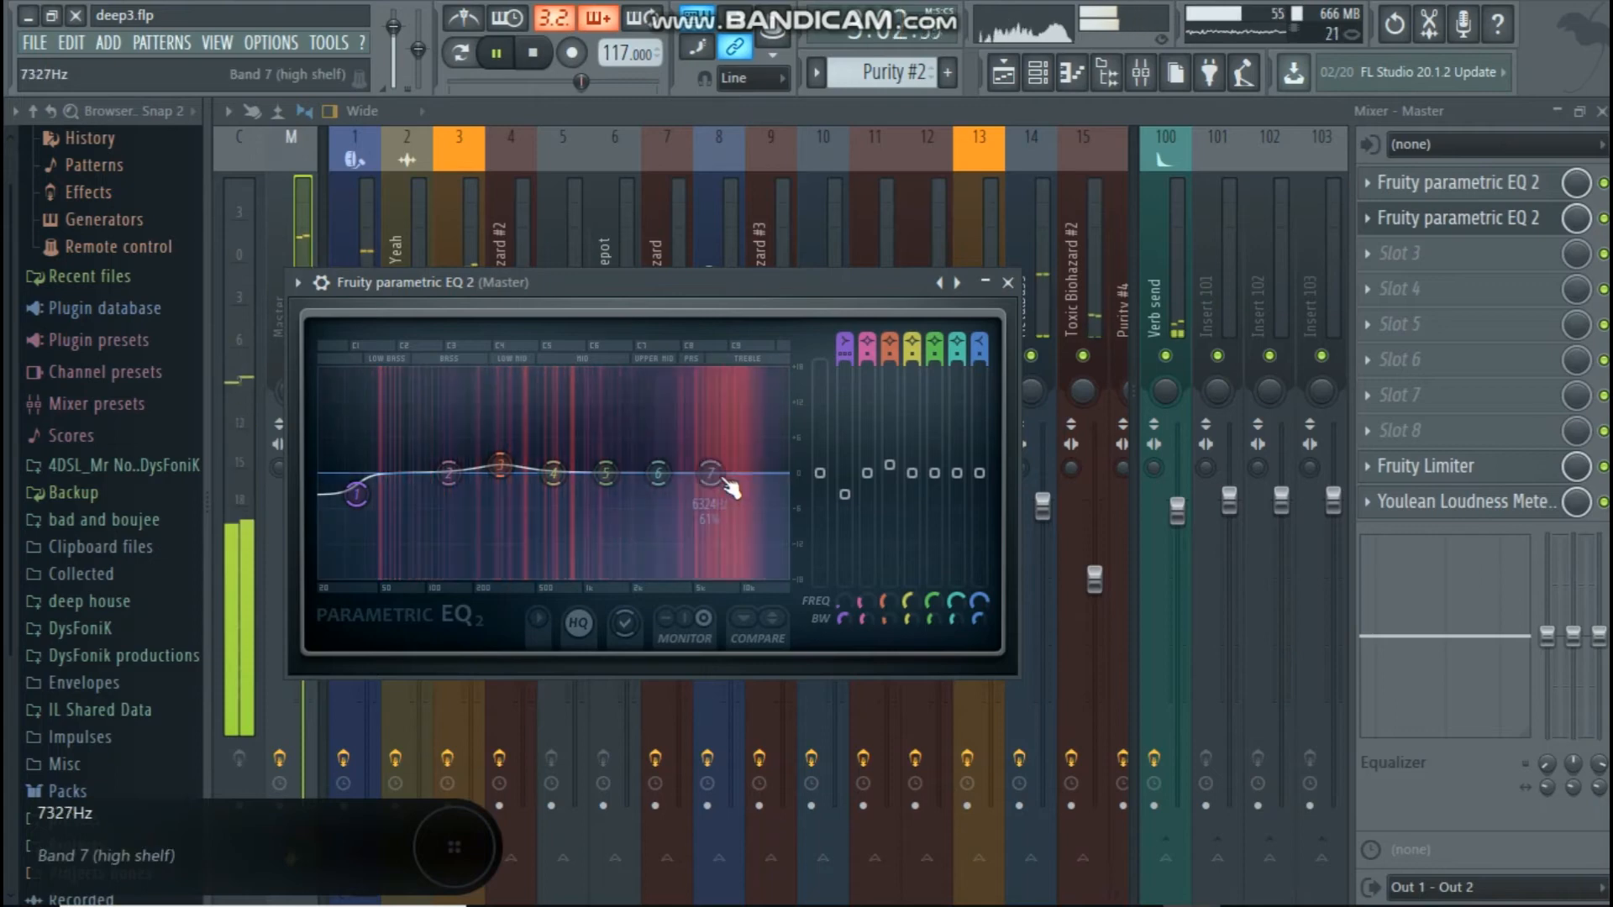
{"action": "right_click", "coordinate": [712, 475]}
{"action": "mouse_move", "coordinate": [769, 552]}
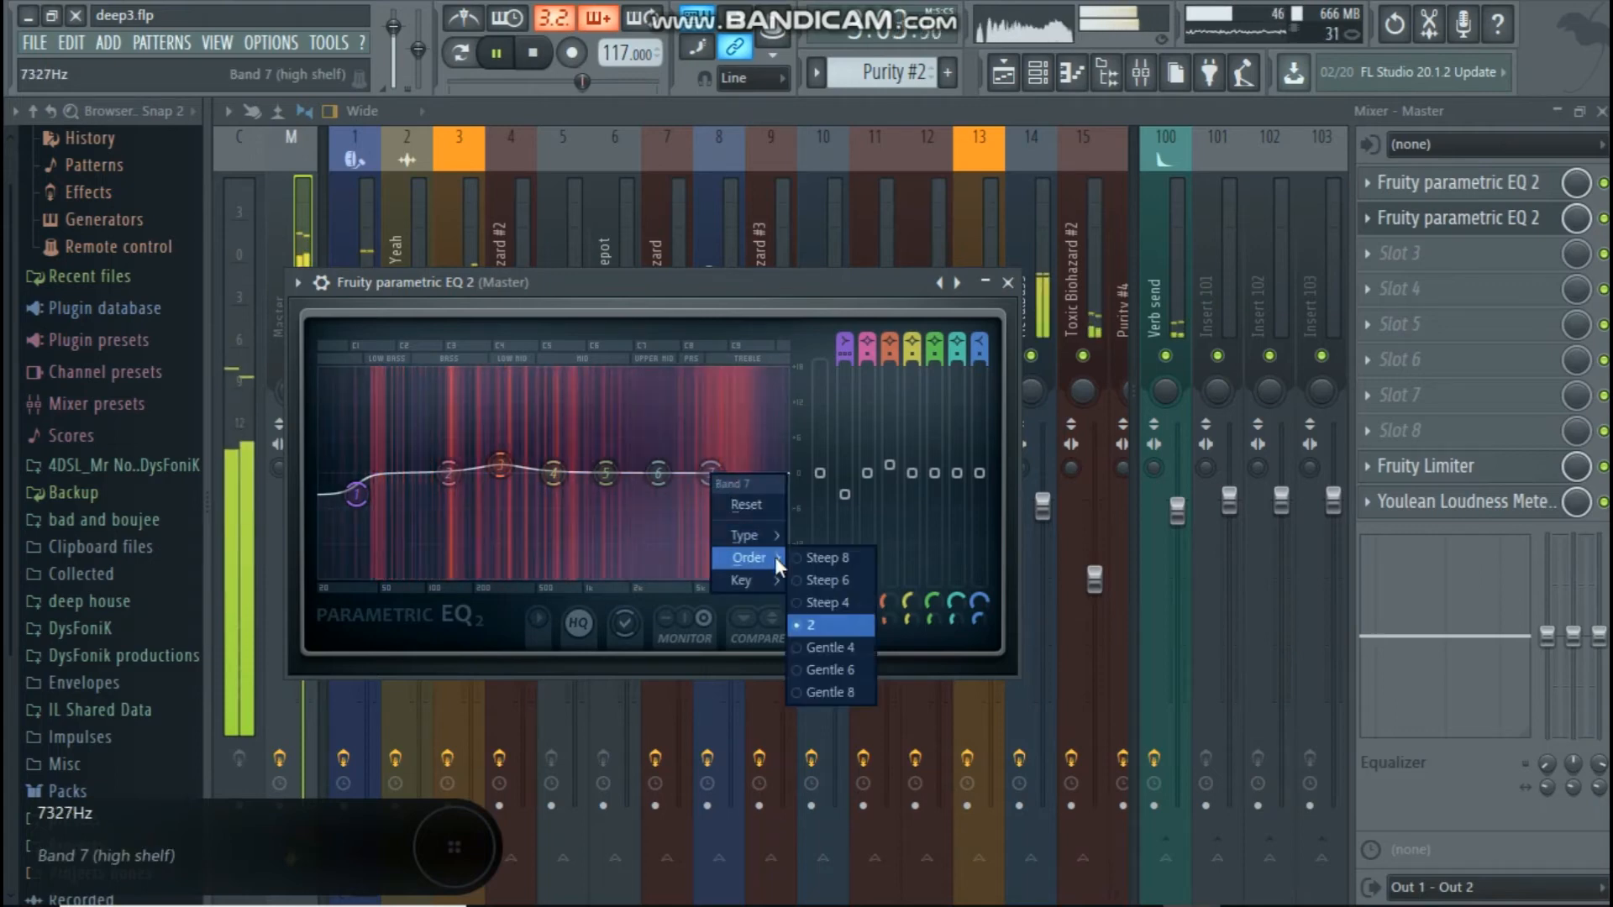
{"action": "left_click", "coordinate": [824, 595]}
{"action": "left_click_drag", "start_coordinate": [711, 473], "coordinate": [737, 460]}
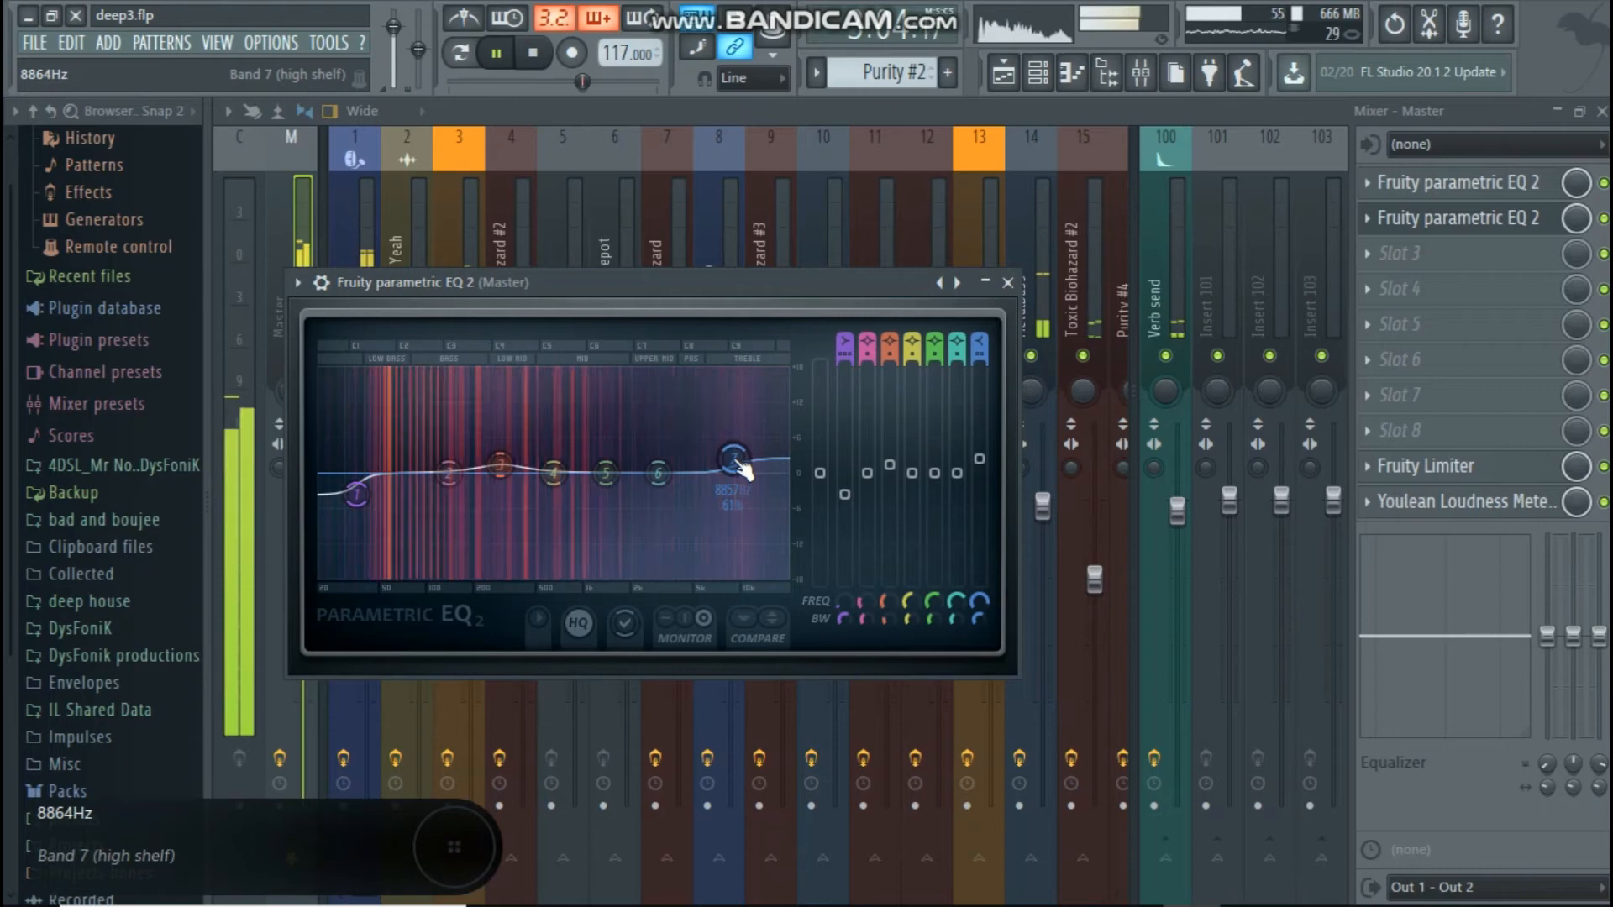
Shift the second EQ's band 7 high shelf up to slightly above 11 kHz while checking it in playback, and close the EQ.
{"action": "left_click_drag", "start_coordinate": [733, 459], "coordinate": [748, 460]}
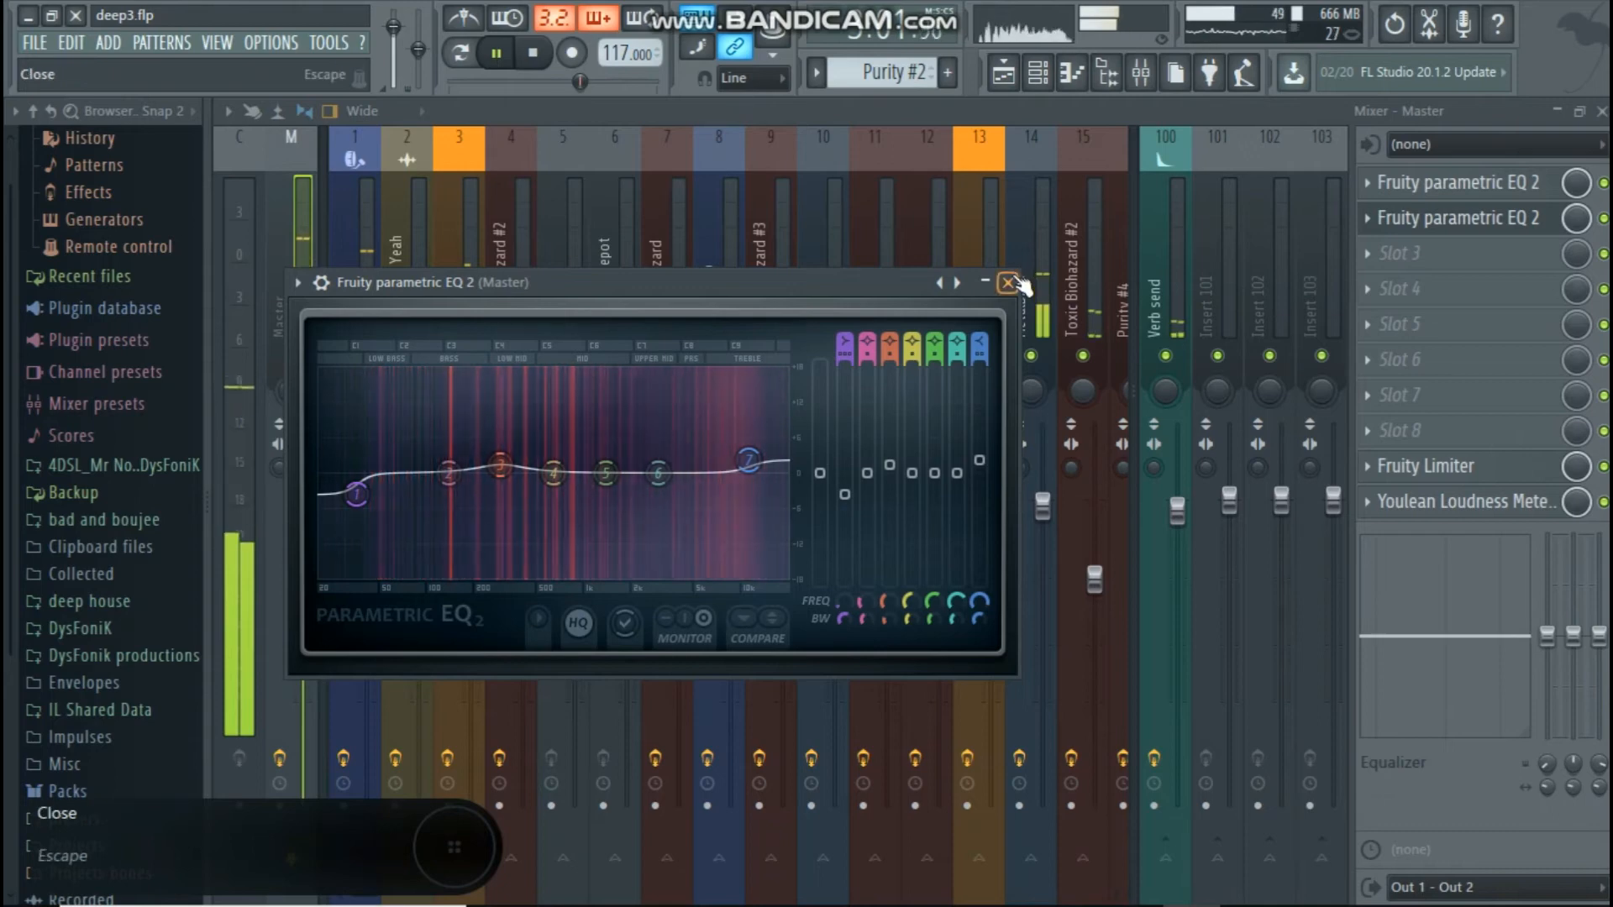
{"action": "key", "text": "space"}
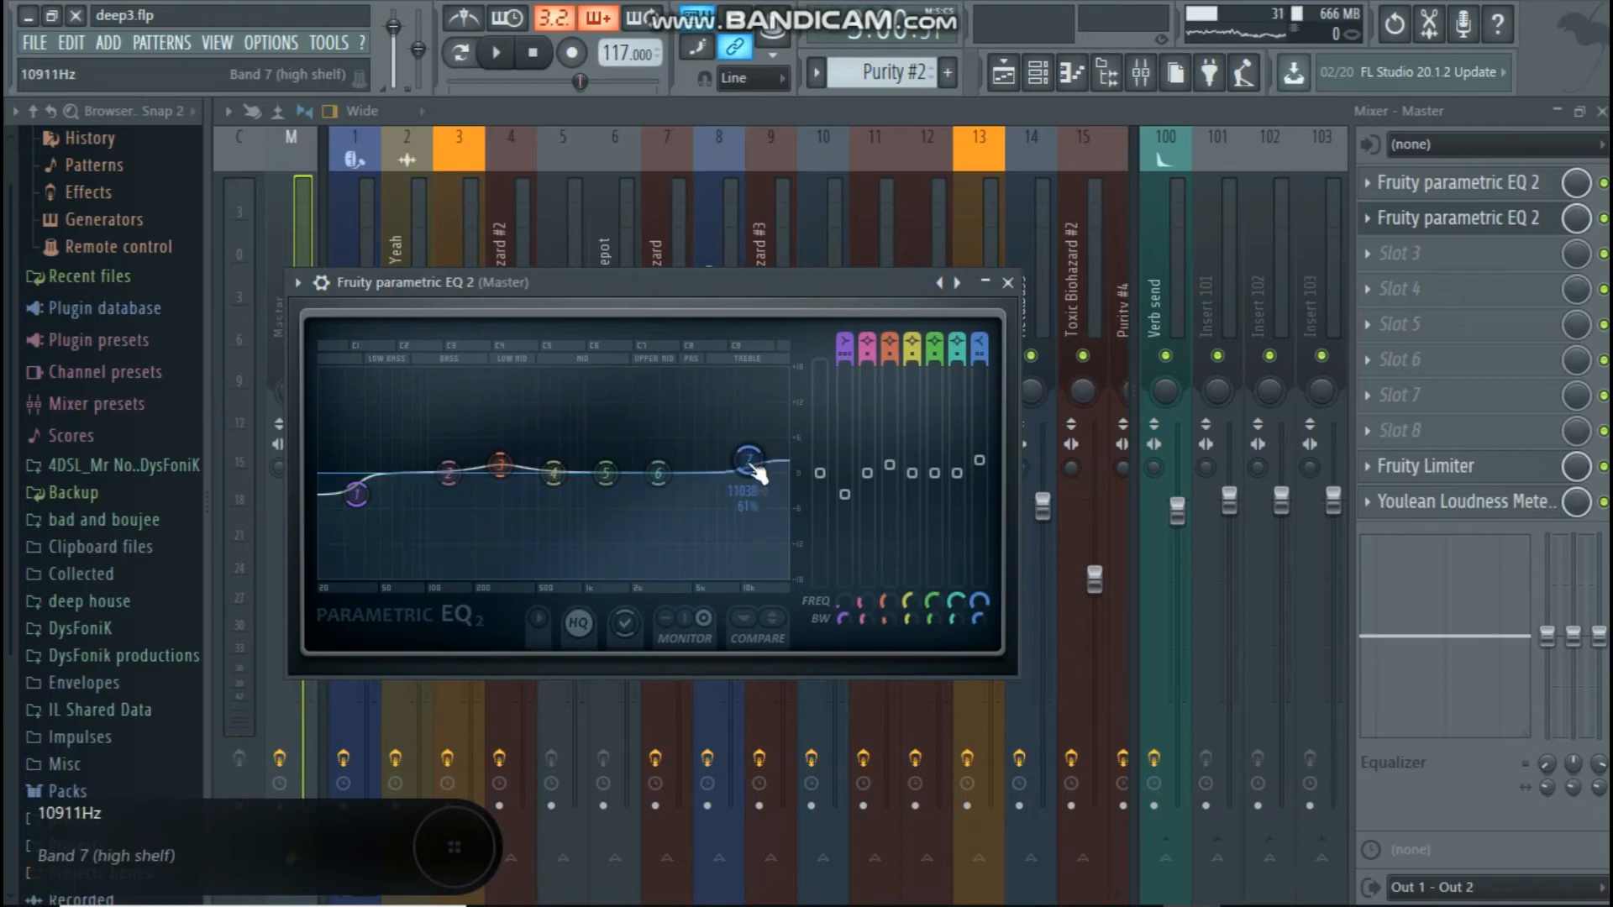
{"action": "key", "text": "space"}
{"action": "mouse_move", "coordinate": [758, 476]}
{"action": "left_mouse_down"}
{"action": "mouse_move", "coordinate": [747, 376]}
{"action": "mouse_move", "coordinate": [727, 373]}
{"action": "mouse_move", "coordinate": [758, 461]}
{"action": "left_mouse_up"}
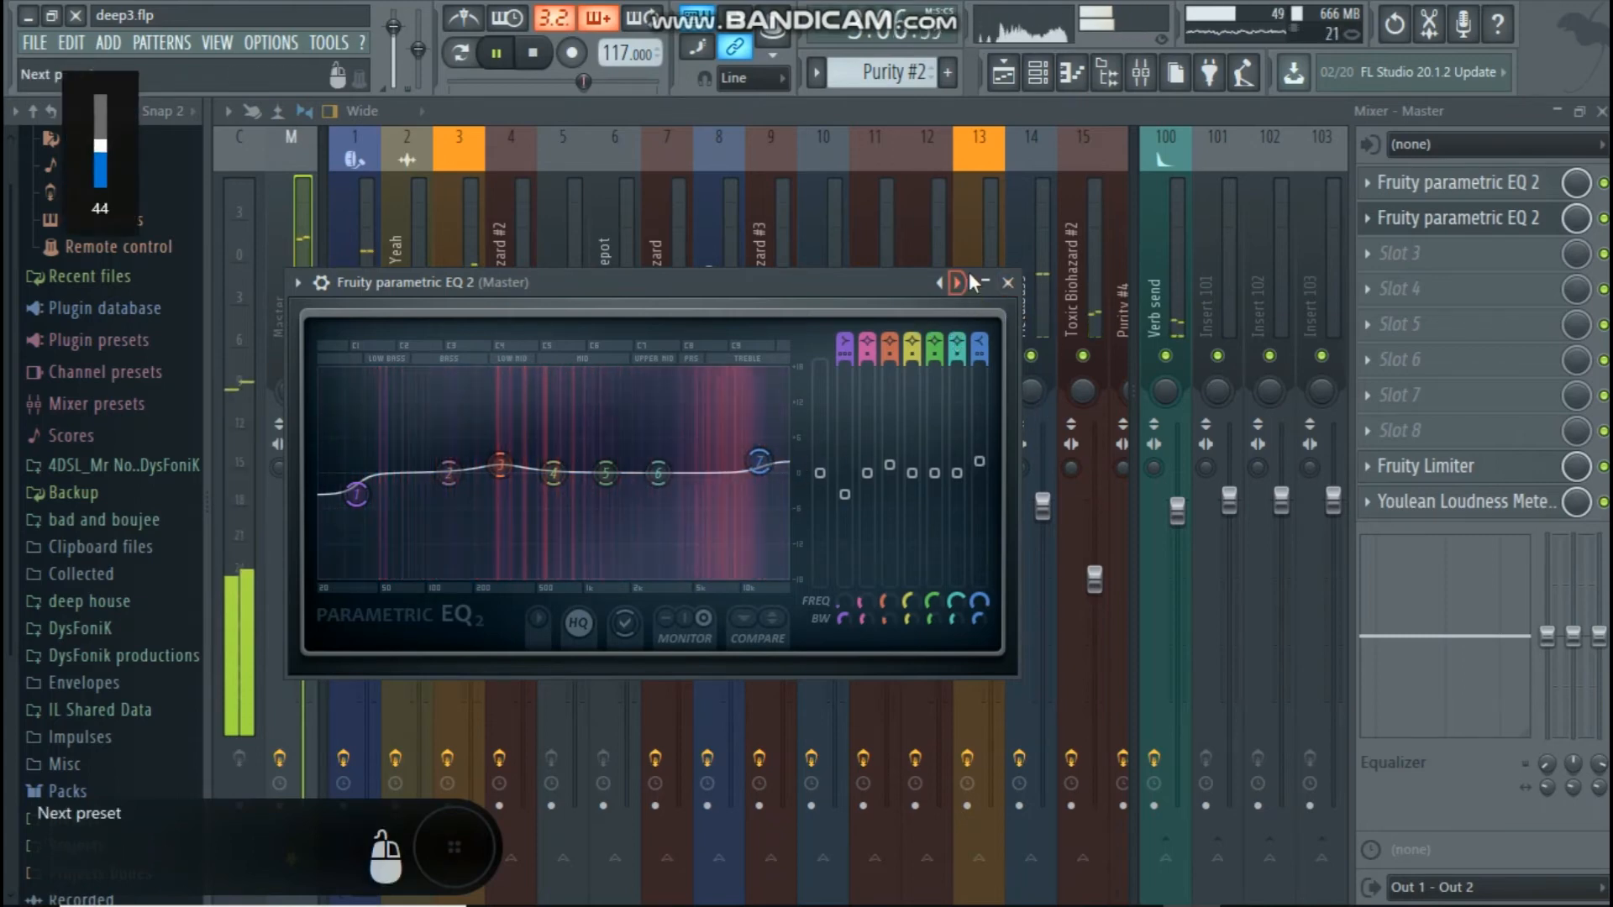
{"action": "left_click", "coordinate": [1007, 282]}
Load Fruity Multiband Compressor into Master slot 3.
{"action": "left_click", "coordinate": [1423, 247]}
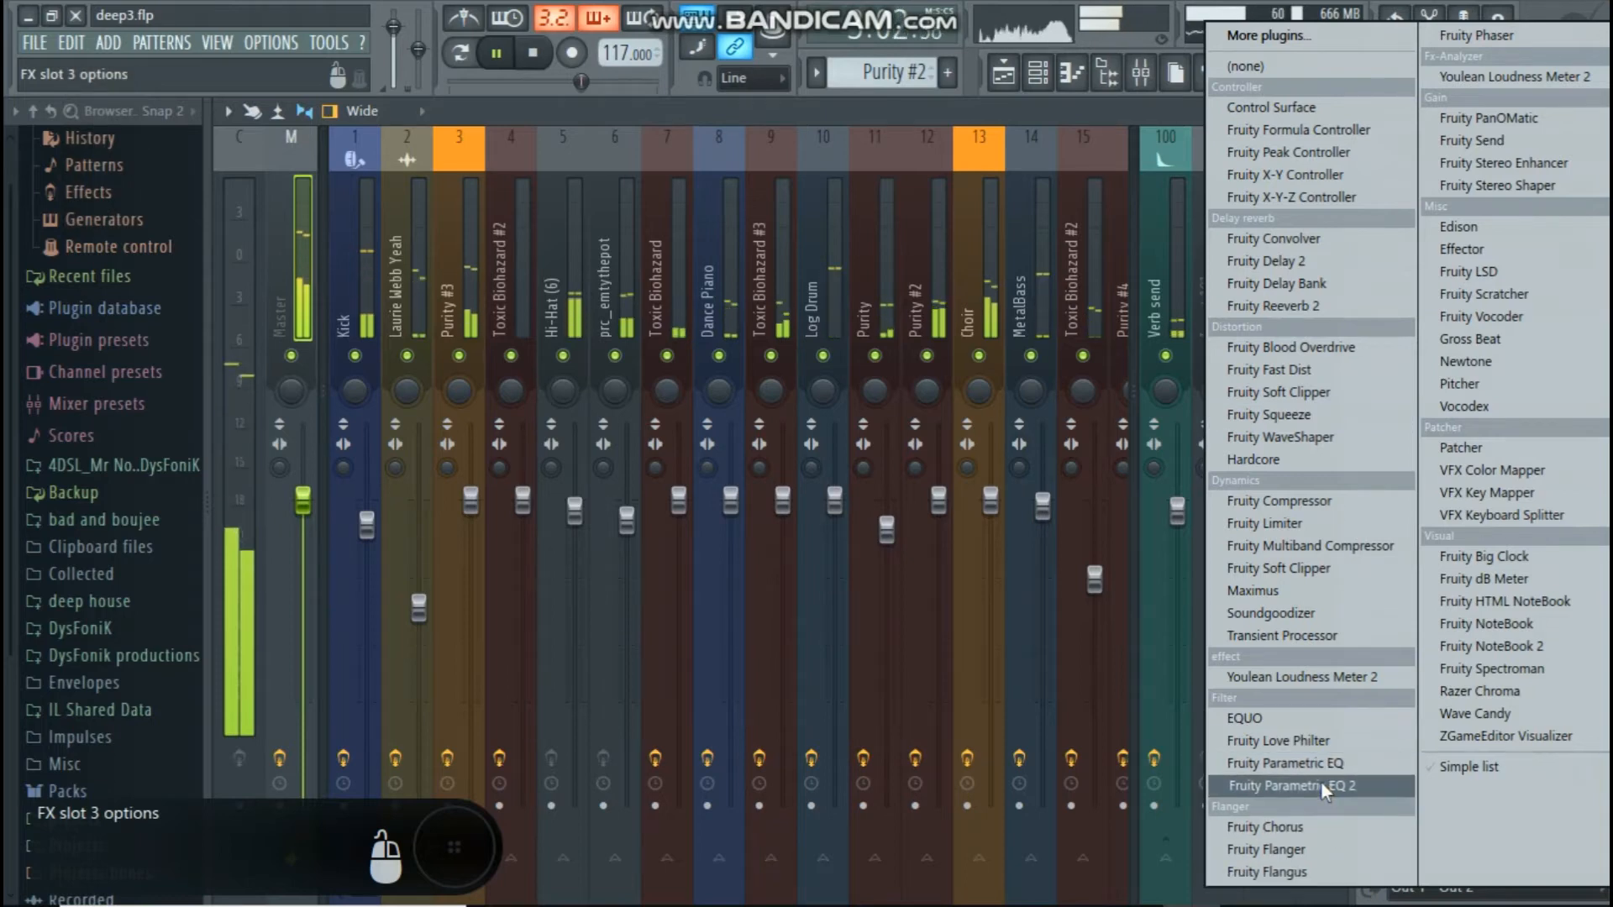
{"action": "left_click", "coordinate": [297, 295]}
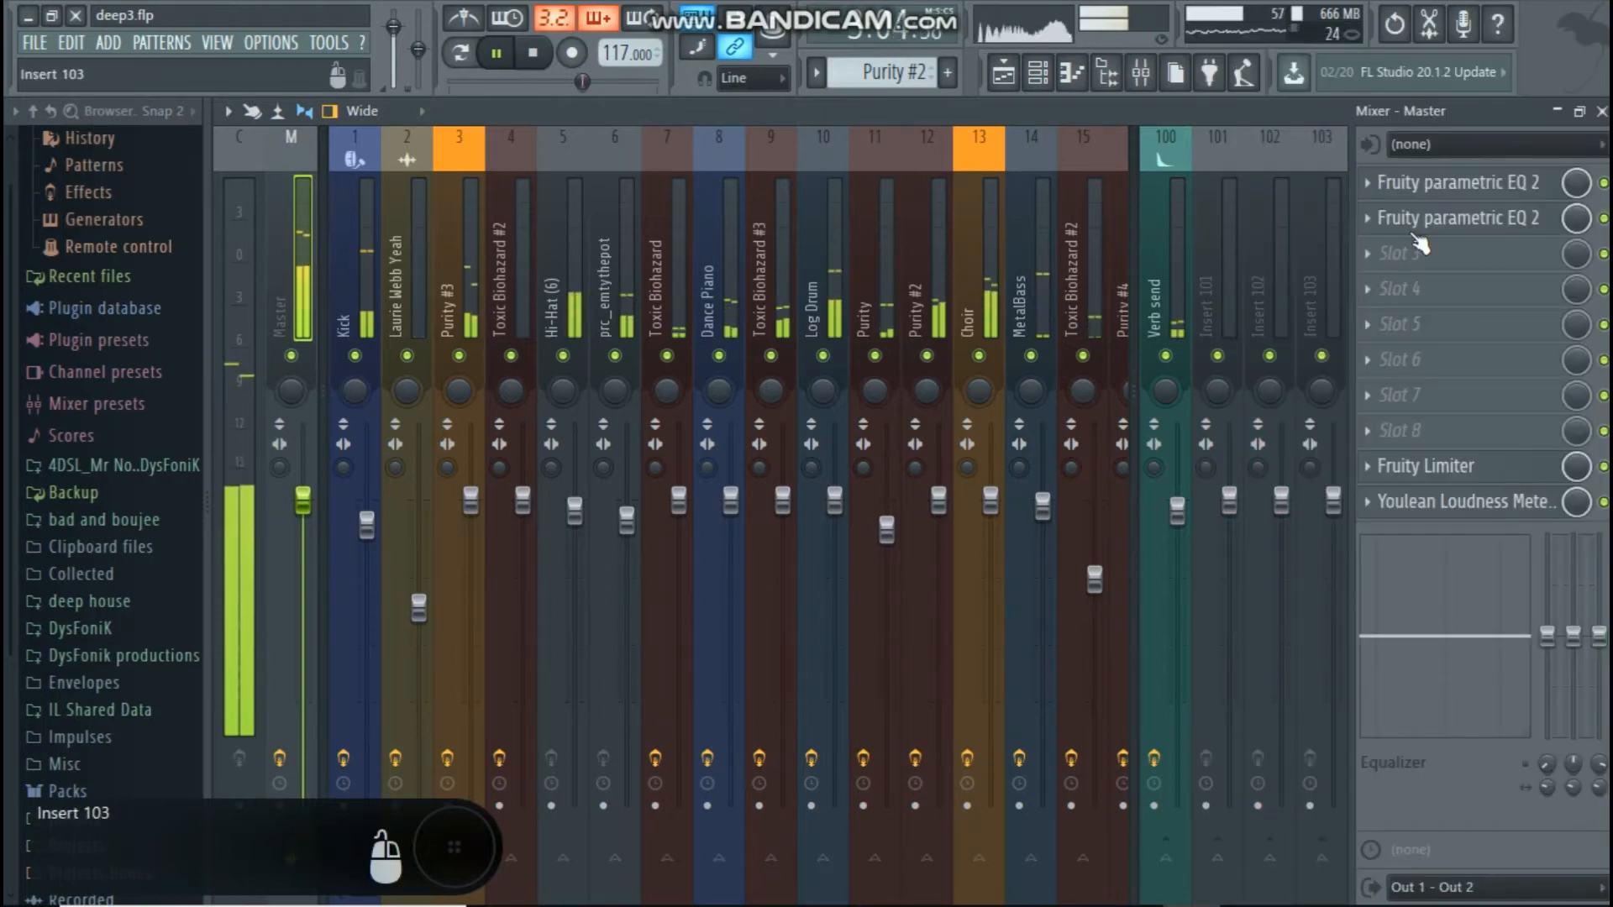
{"action": "left_click", "coordinate": [1458, 259]}
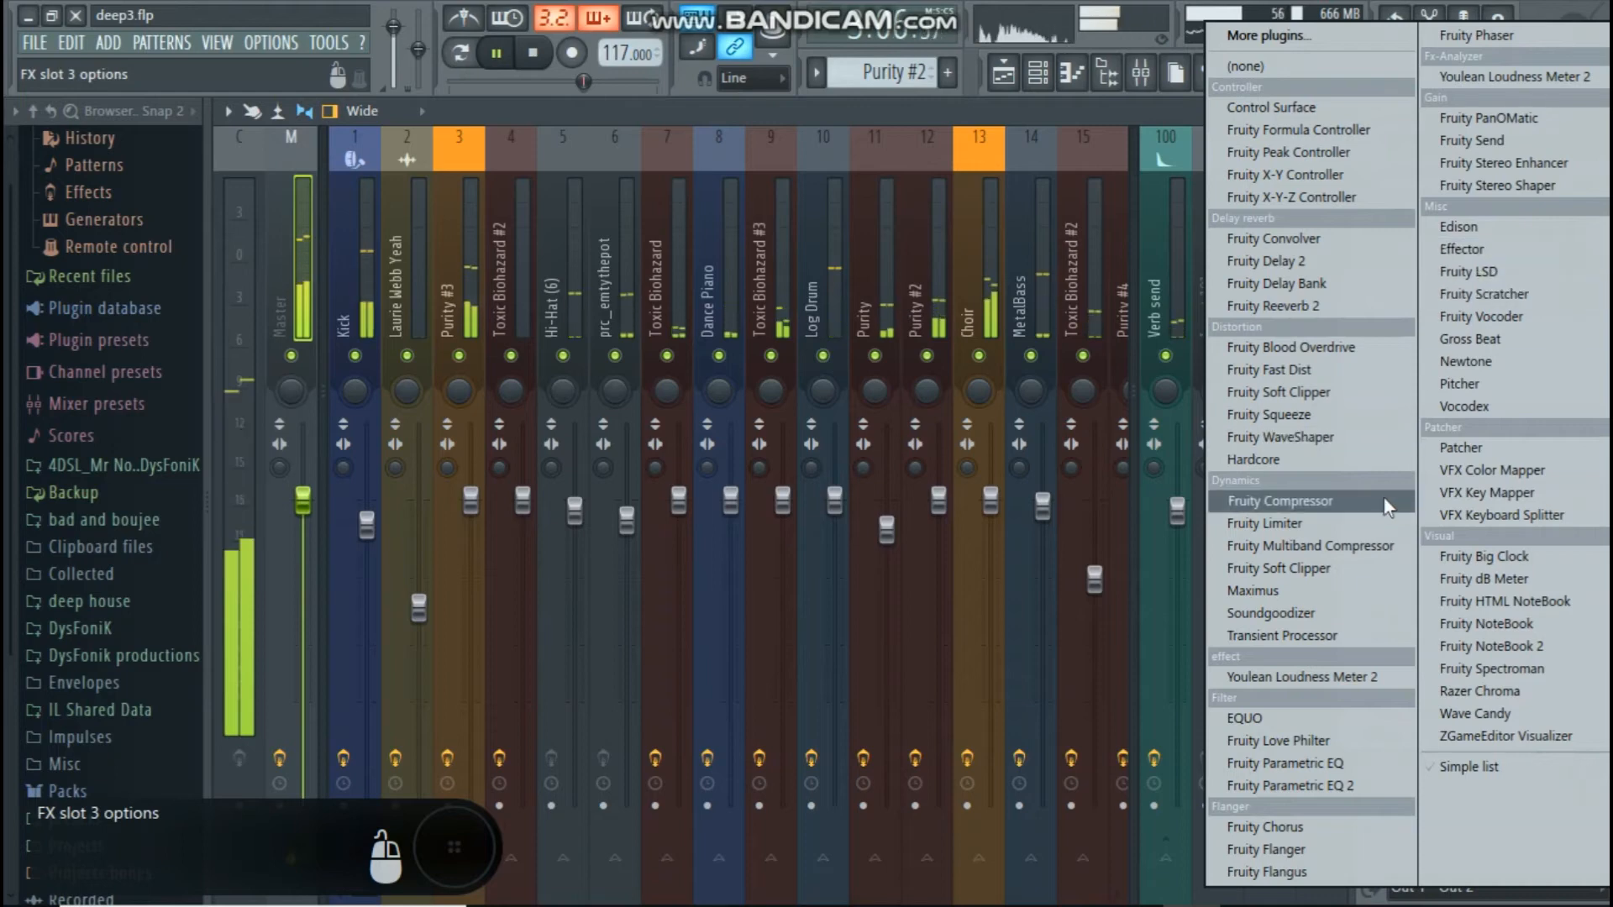
{"action": "left_click", "coordinate": [1359, 548]}
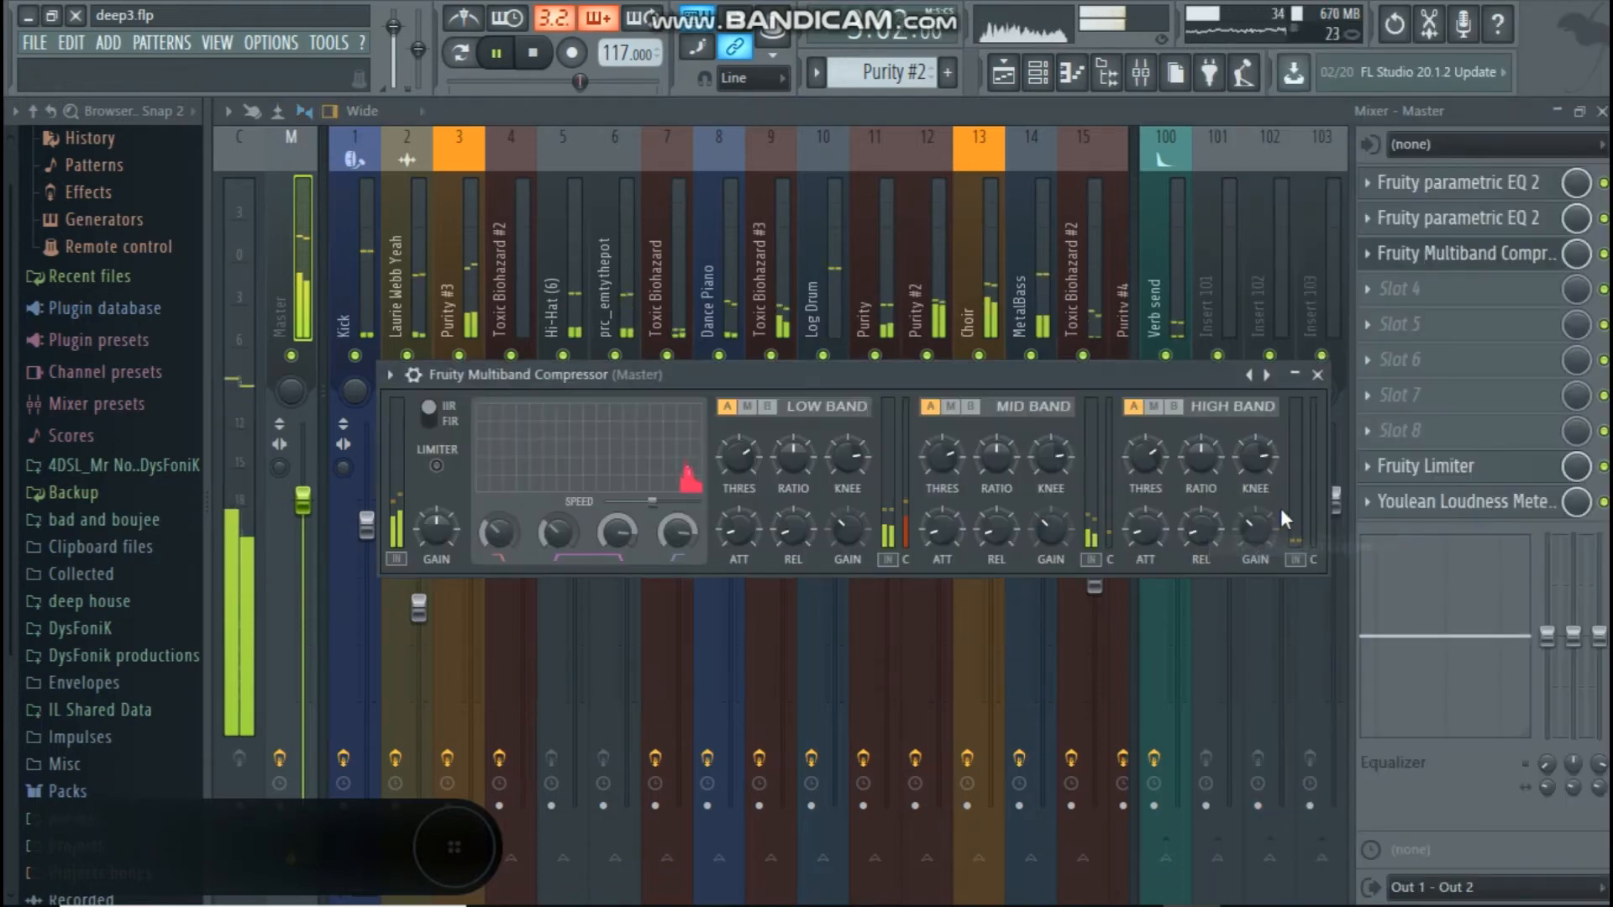
{"action": "left_click", "coordinate": [1262, 374]}
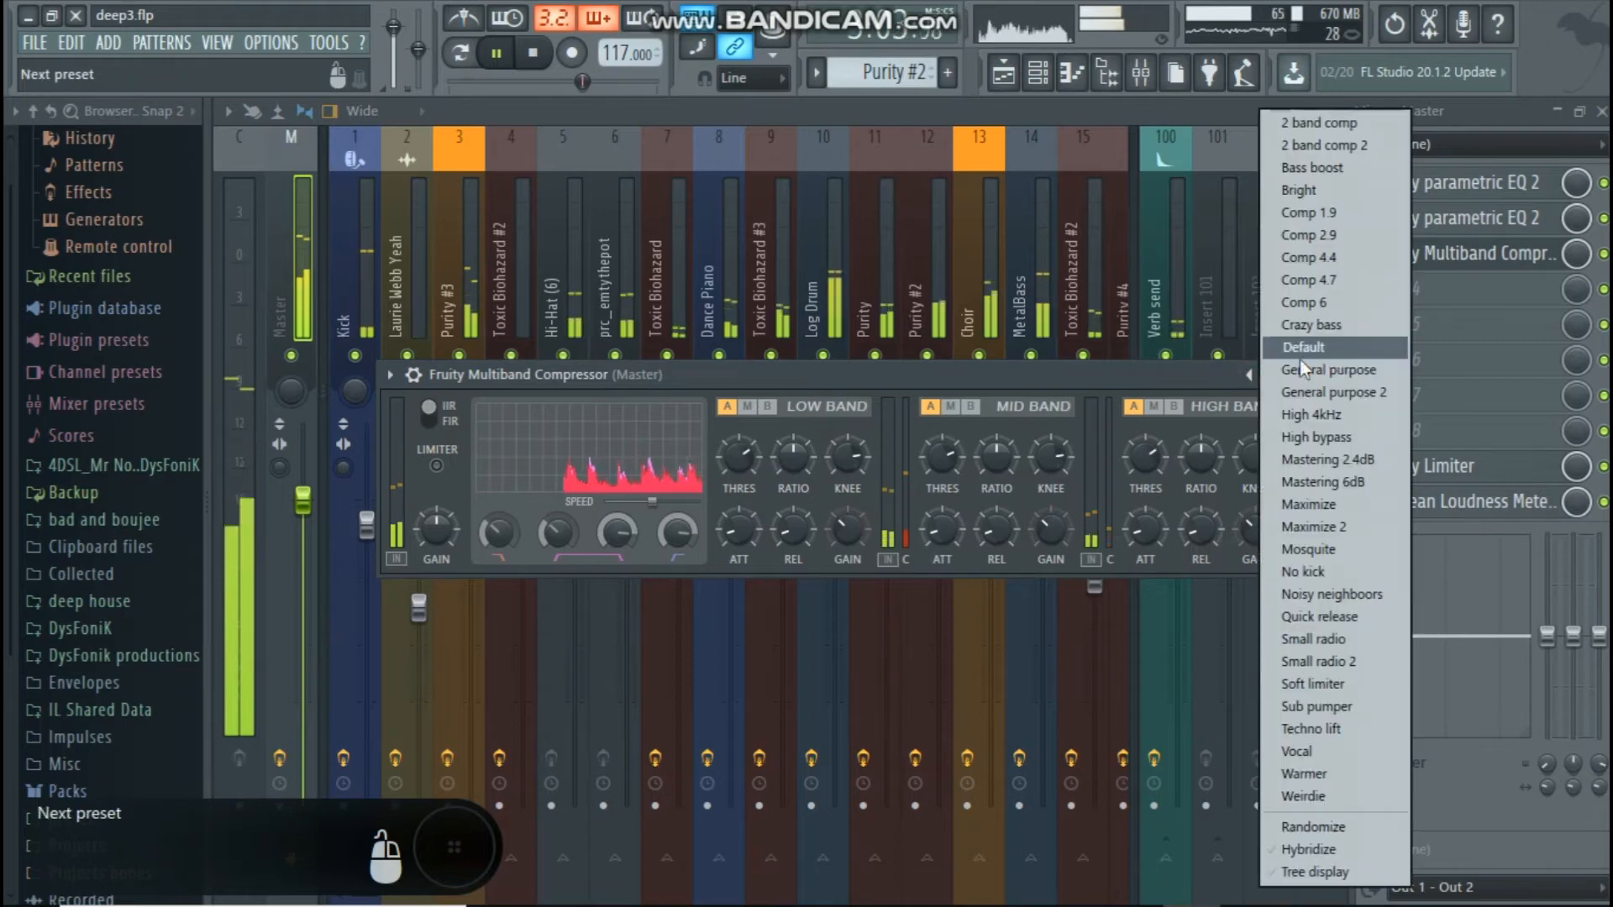
{"action": "left_click", "coordinate": [1267, 378]}
{"action": "left_click", "coordinate": [1267, 377]}
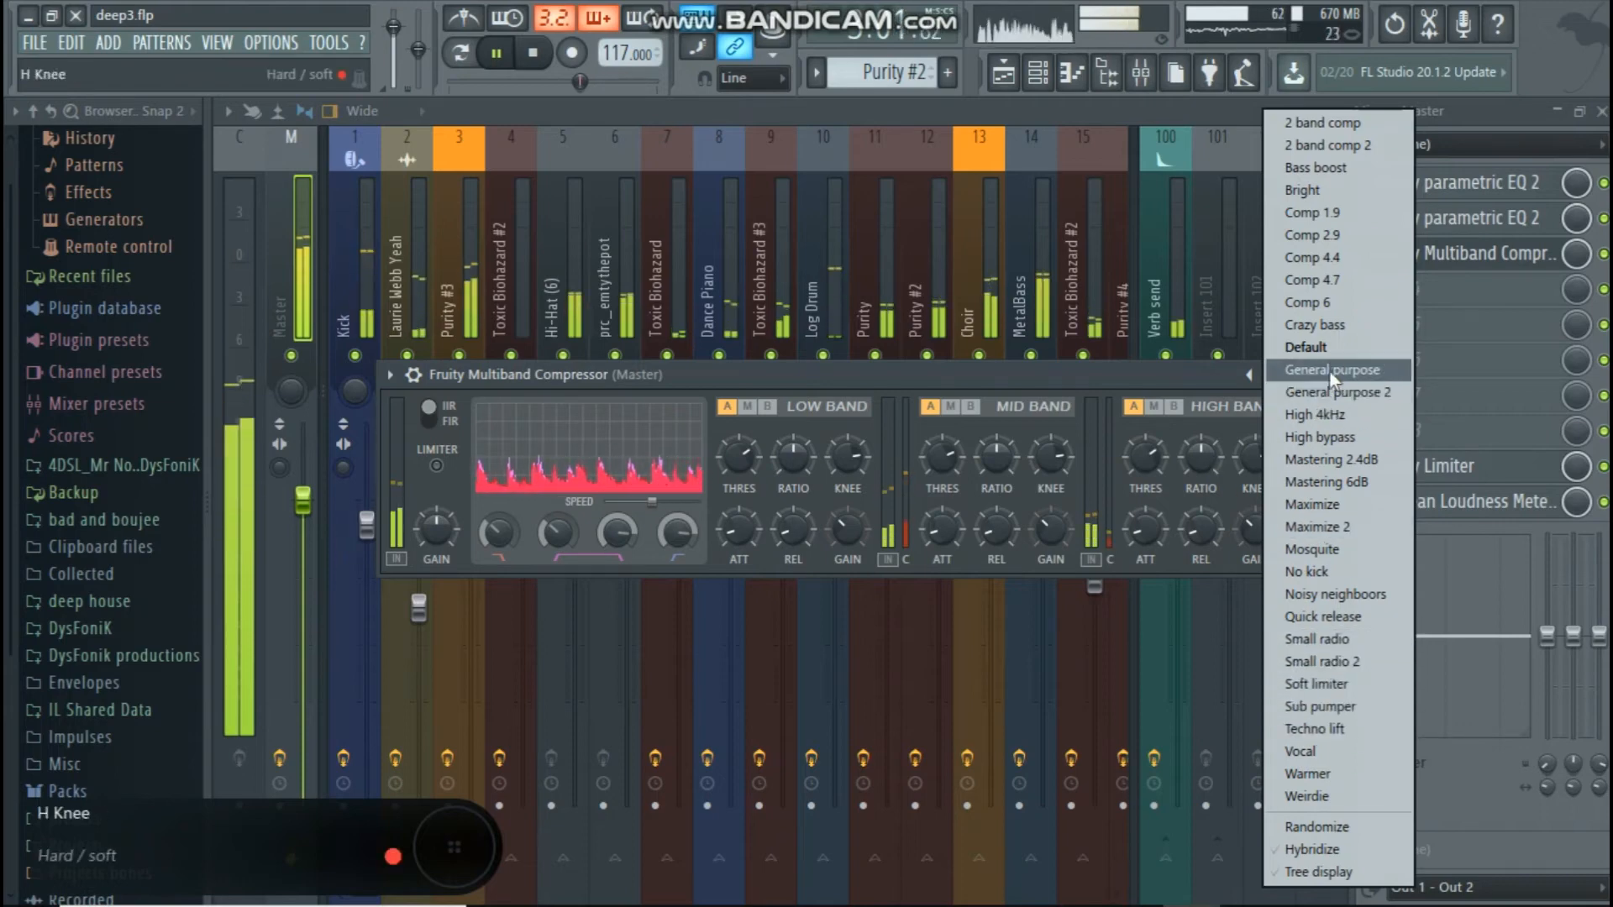
{"action": "left_click", "coordinate": [1154, 378]}
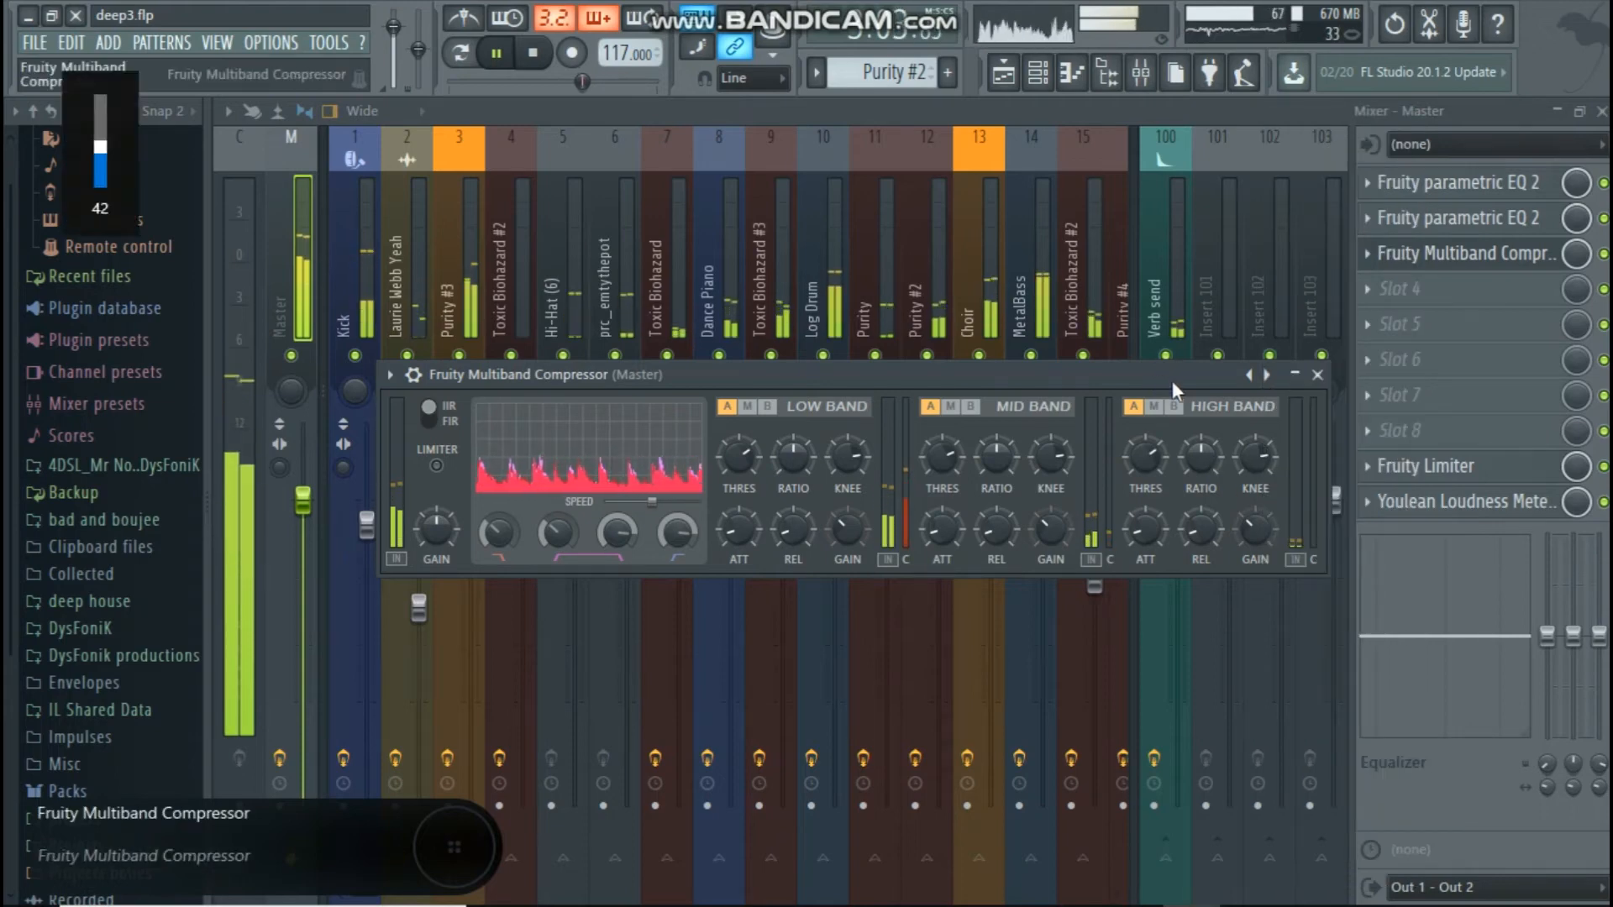
Lower the system volume to 28.
{"action": "key", "text": "XF86AudioLowerVolume"}
{"action": "key", "text": "XF86AudioLowerVolume"}
{"action": "key", "text": "XF86AudioLowerVolume"}
{"action": "key", "text": "XF86AudioLowerVolume"}
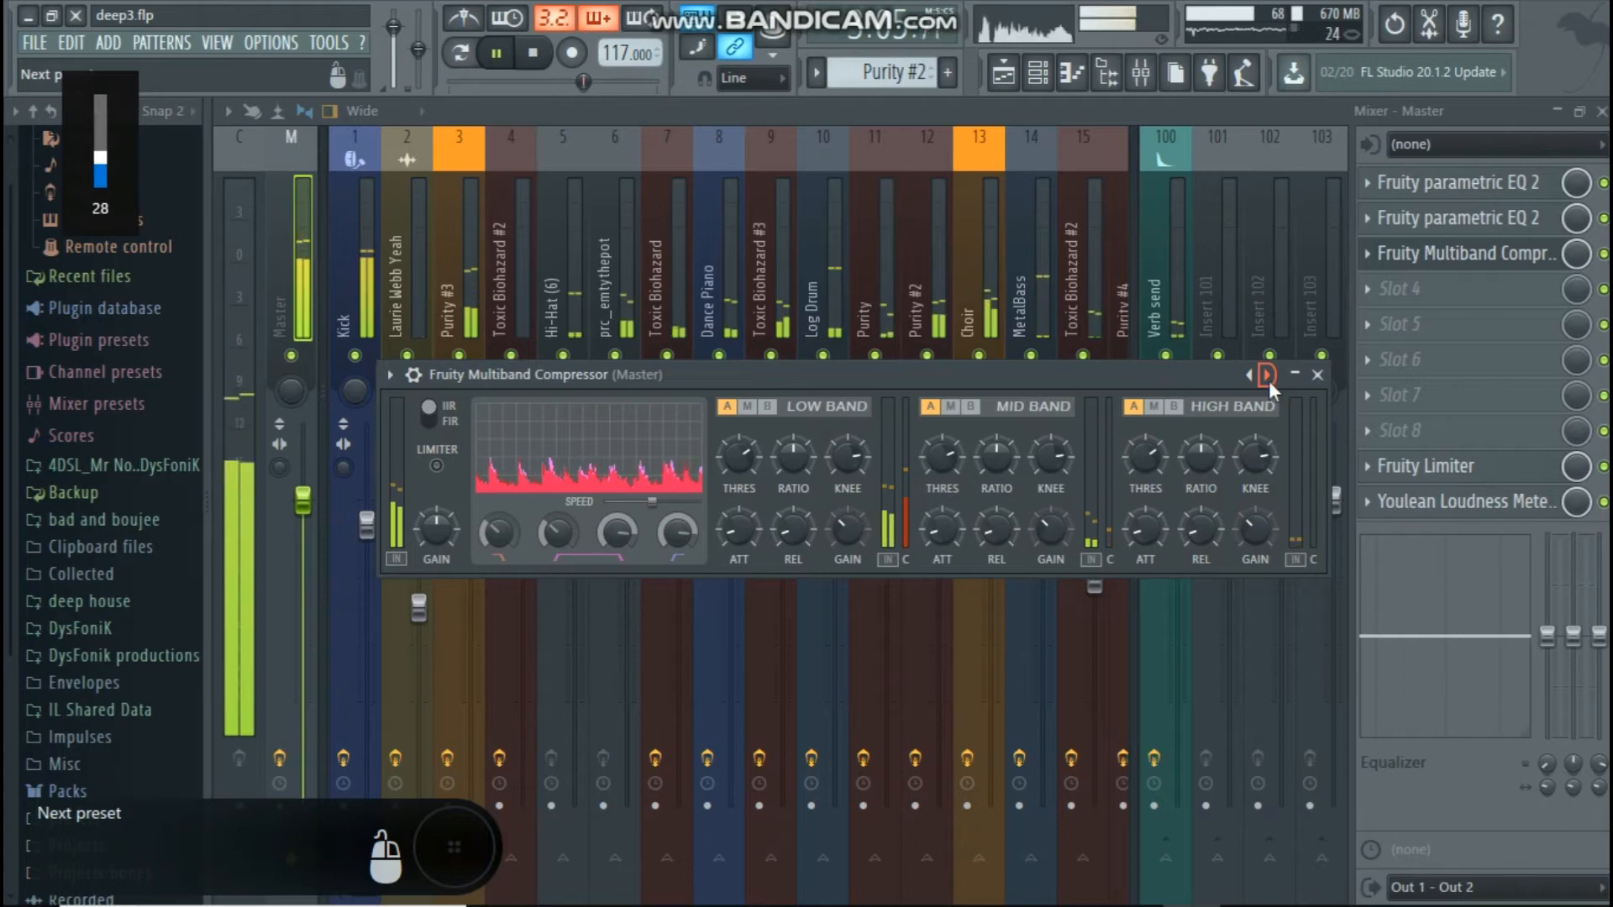
Try the Techno lift, Comp 4.4 and Comp 6 presets on the Multiband Compressor while the track plays.
{"action": "right_click", "coordinate": [1266, 377]}
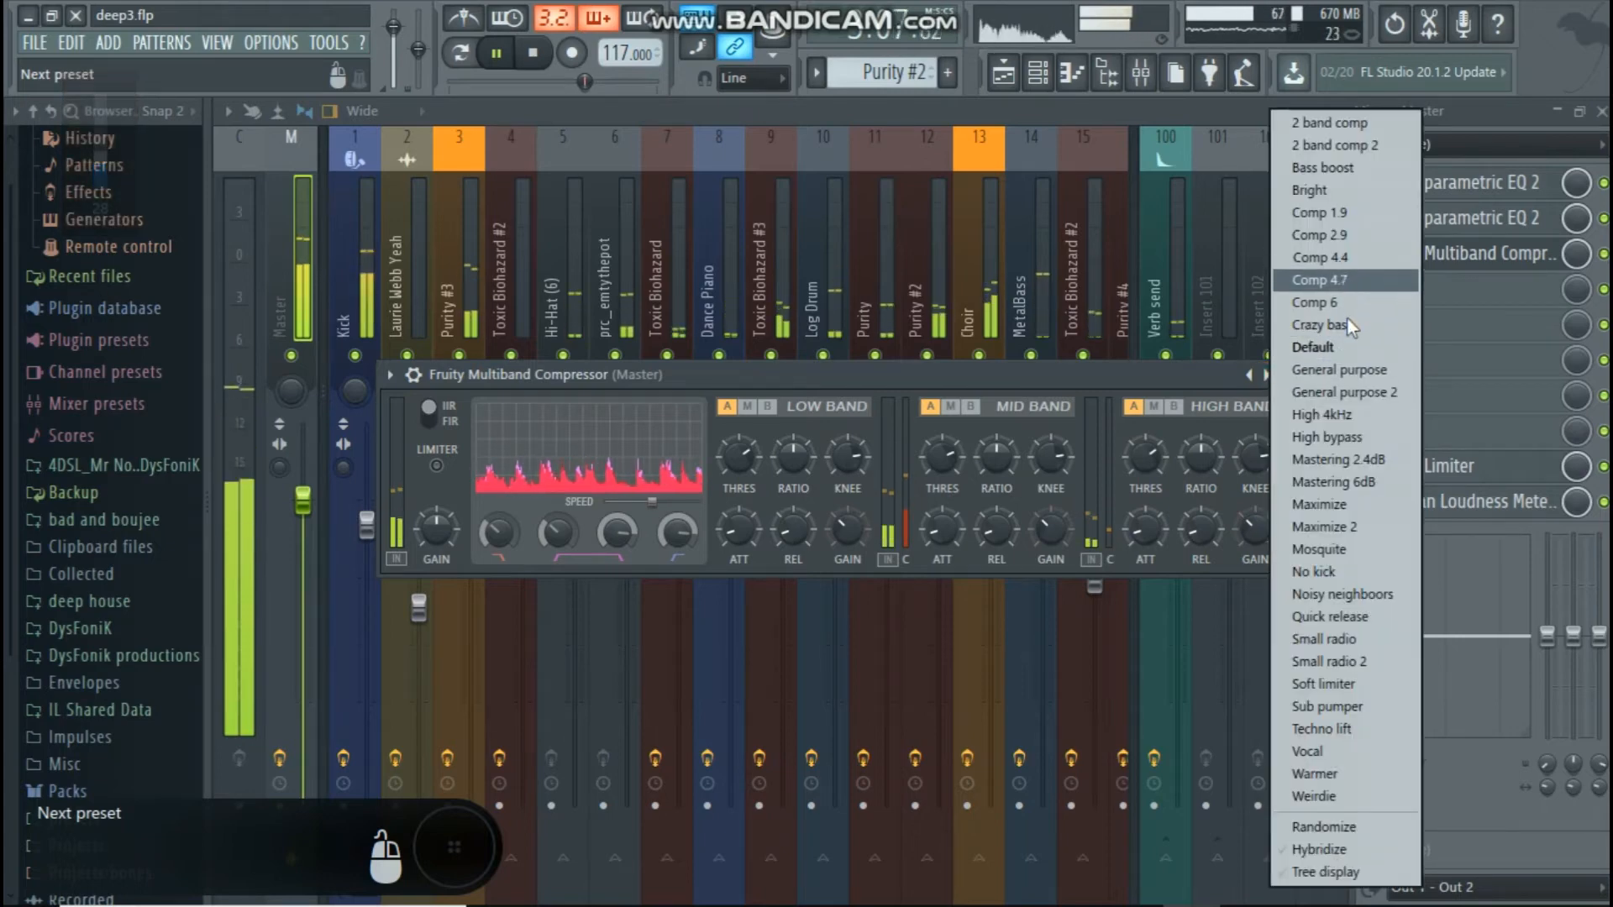
{"action": "left_click", "coordinate": [1354, 732]}
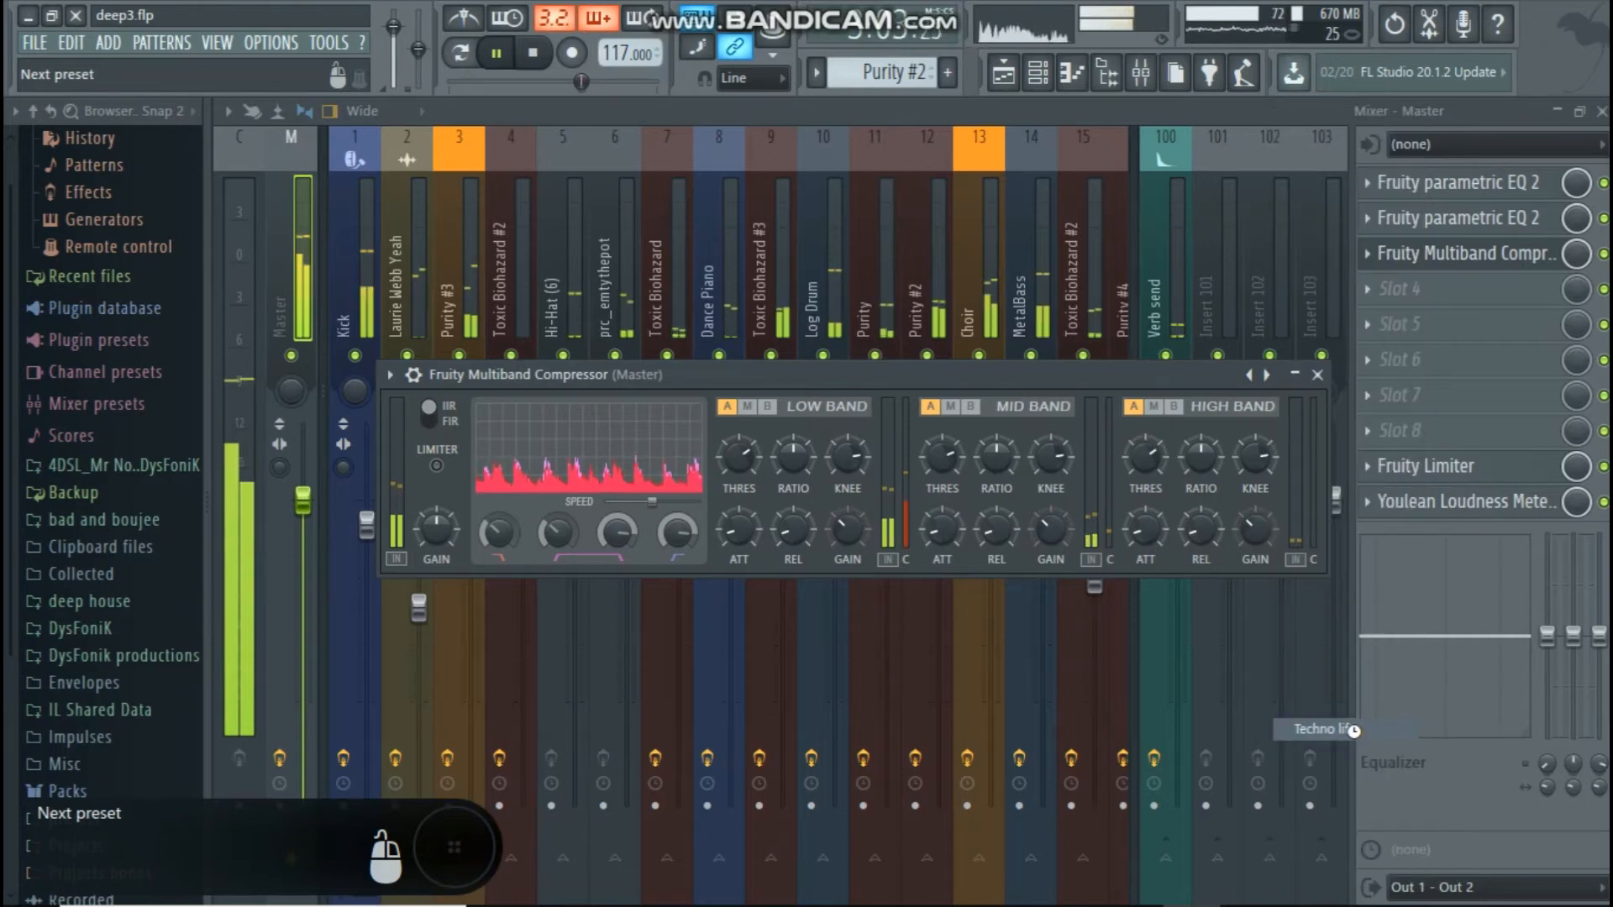
{"action": "right_click", "coordinate": [1268, 375]}
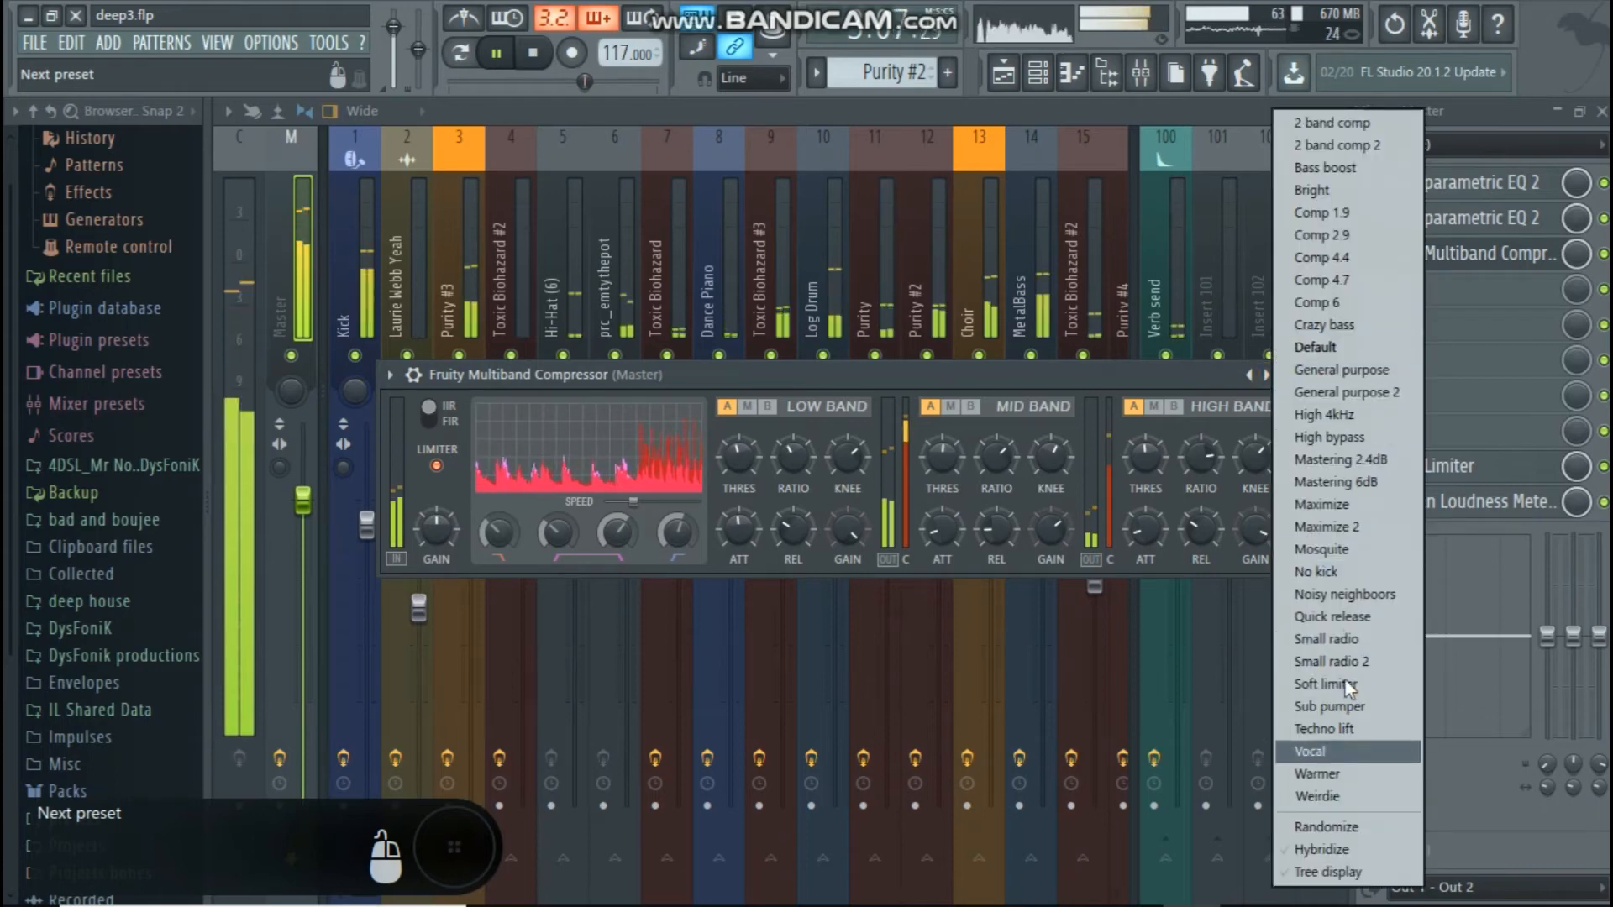
{"action": "left_click", "coordinate": [1344, 258]}
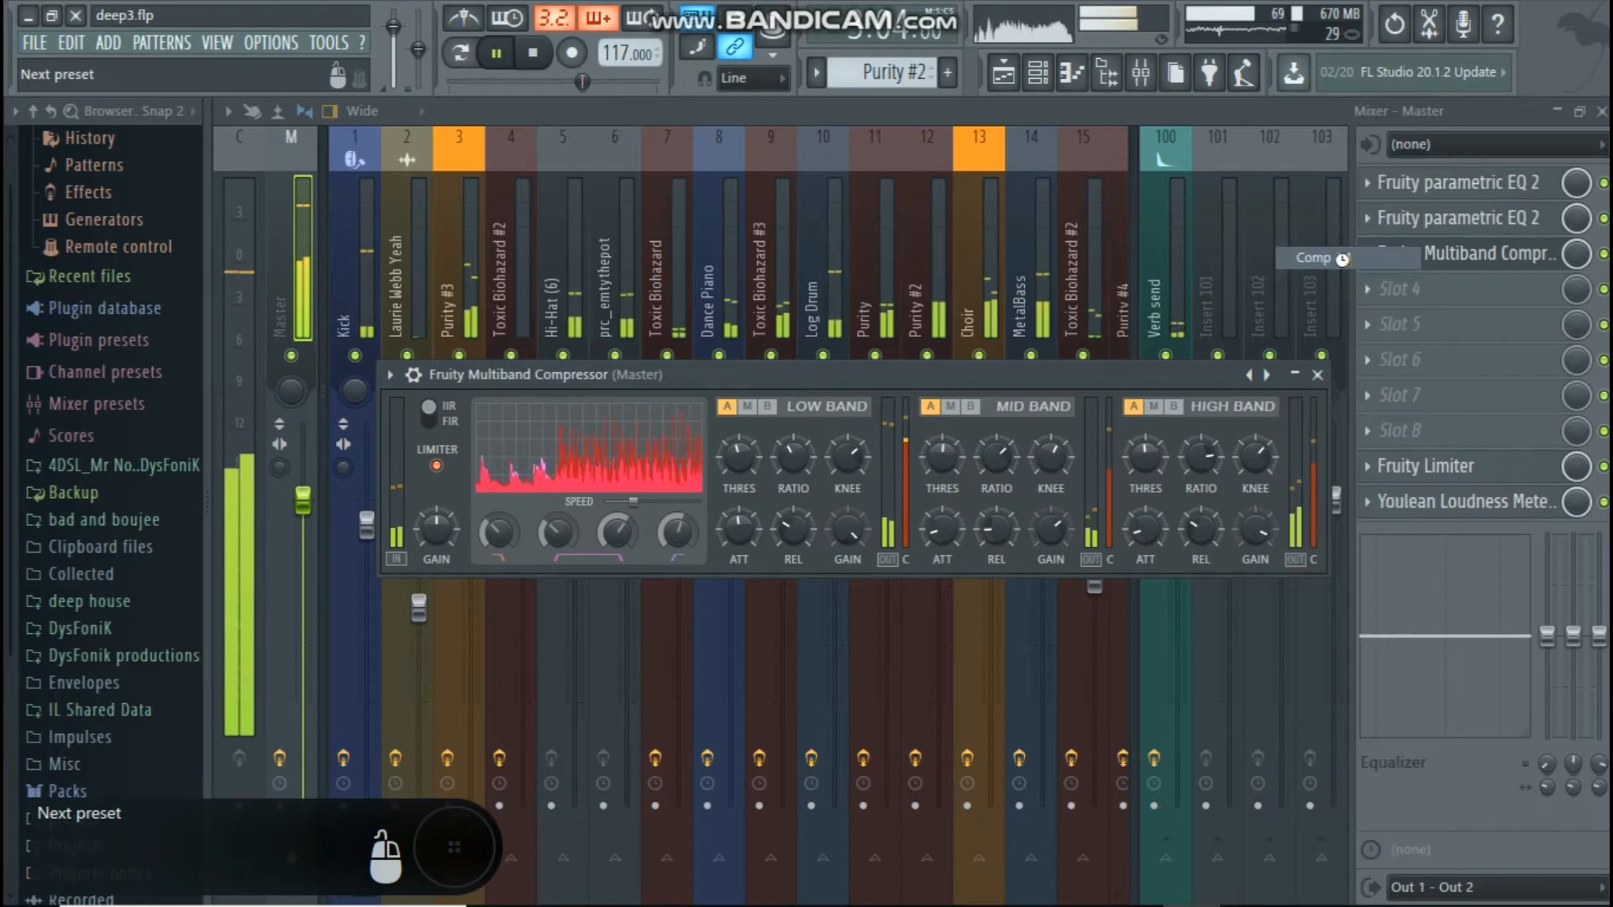
{"action": "right_click", "coordinate": [1264, 377]}
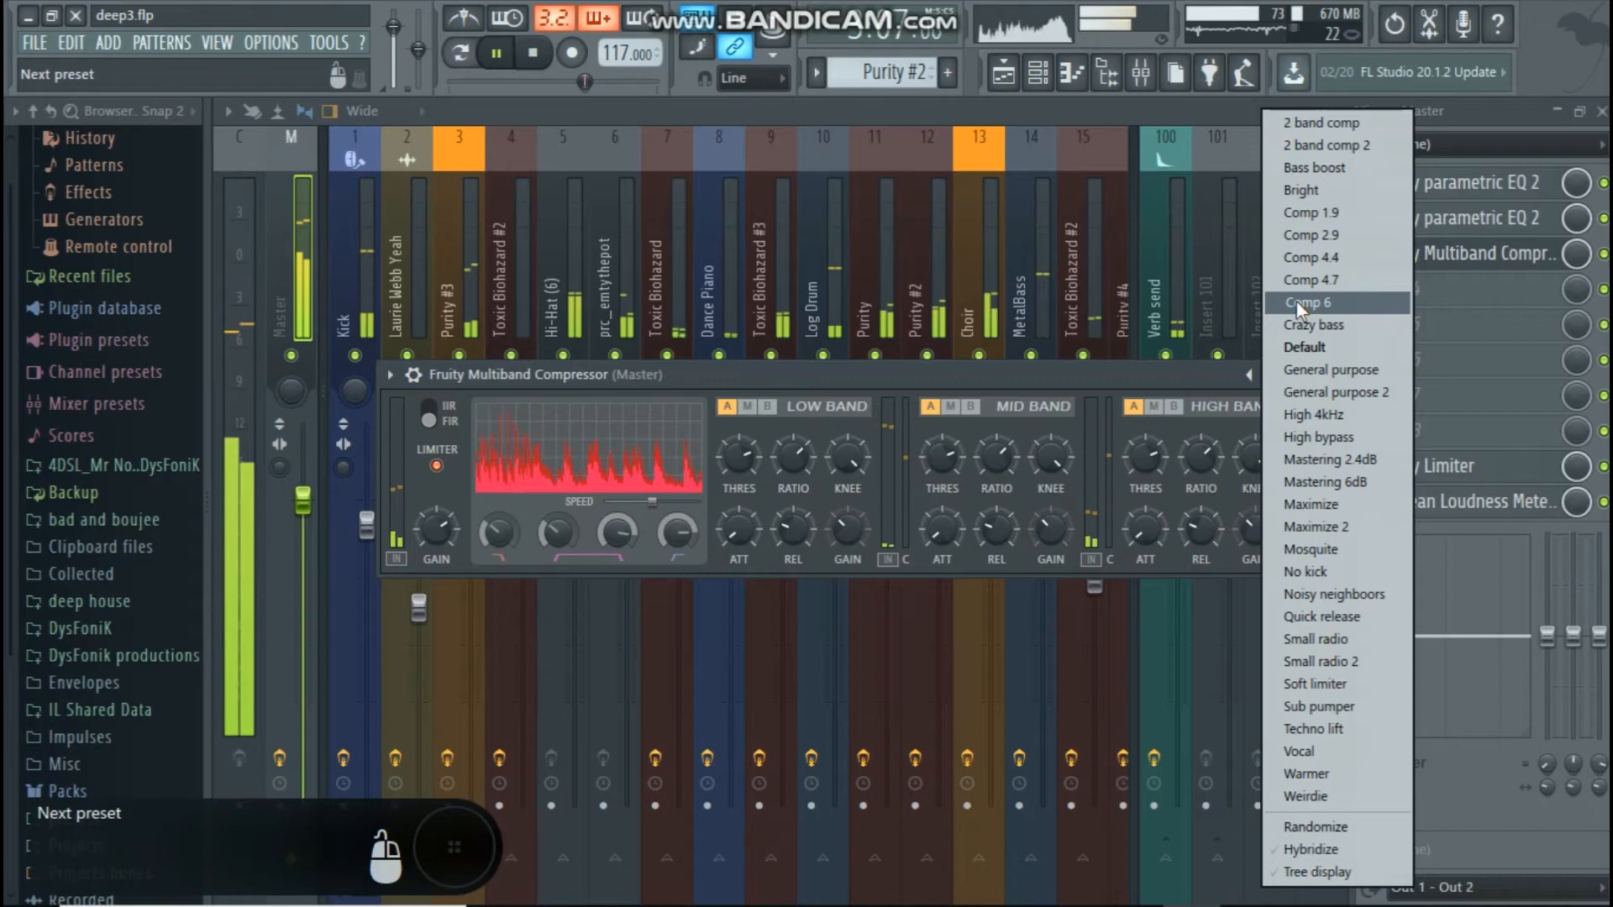
{"action": "left_click", "coordinate": [1297, 301]}
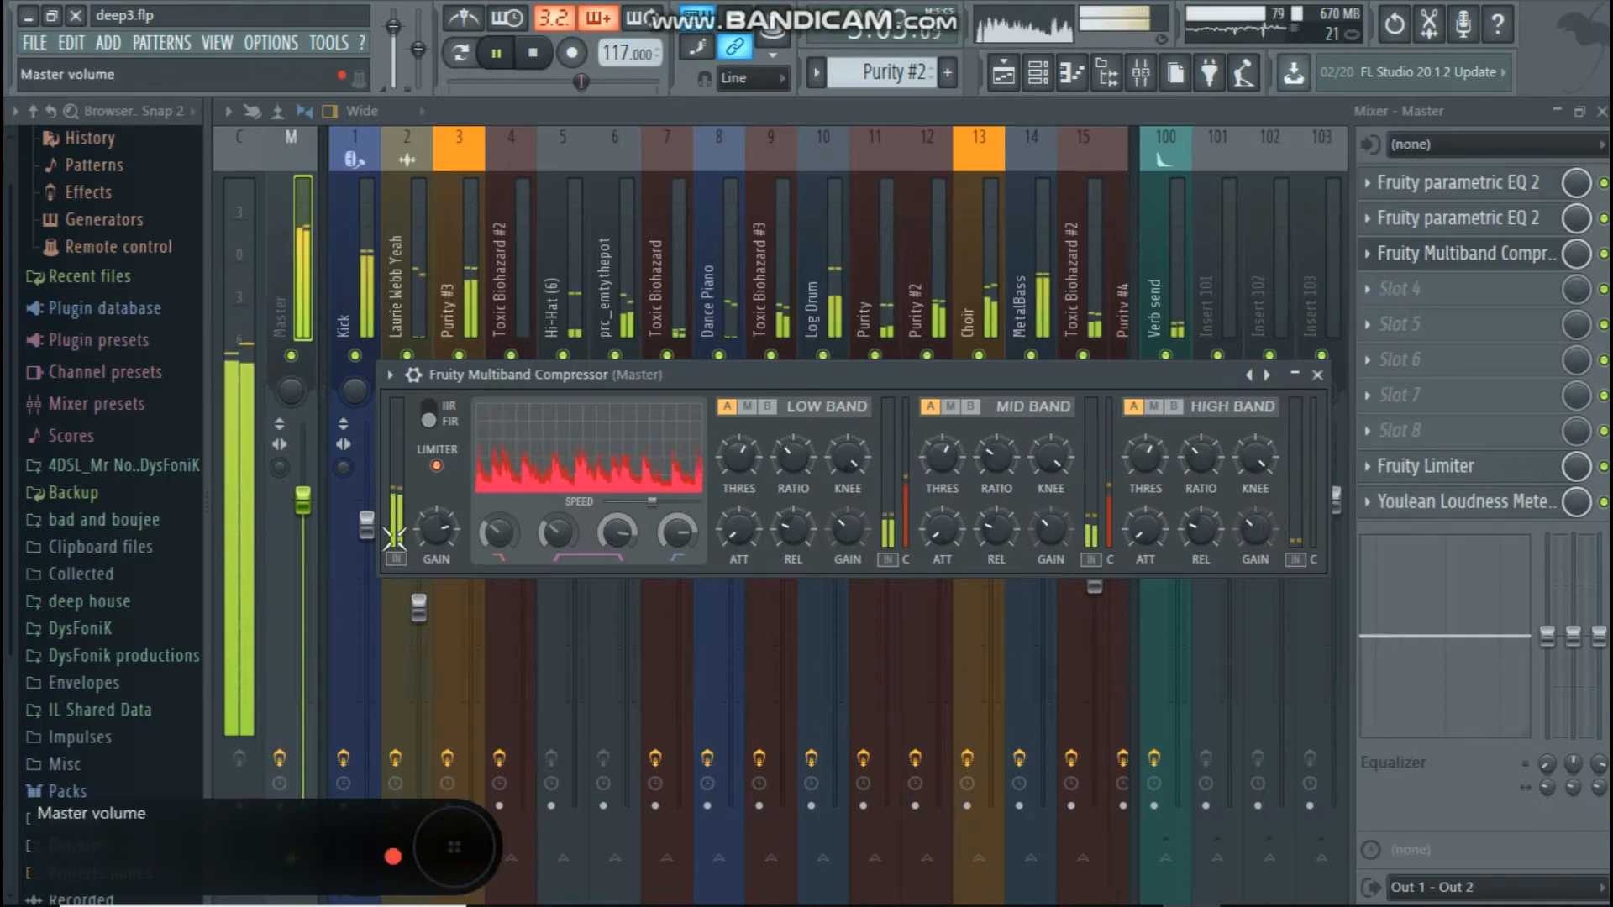
Apply the Comp 4.7 preset to the Multiband Compressor and keep it as the chosen setting.
{"action": "right_click", "coordinate": [1266, 375]}
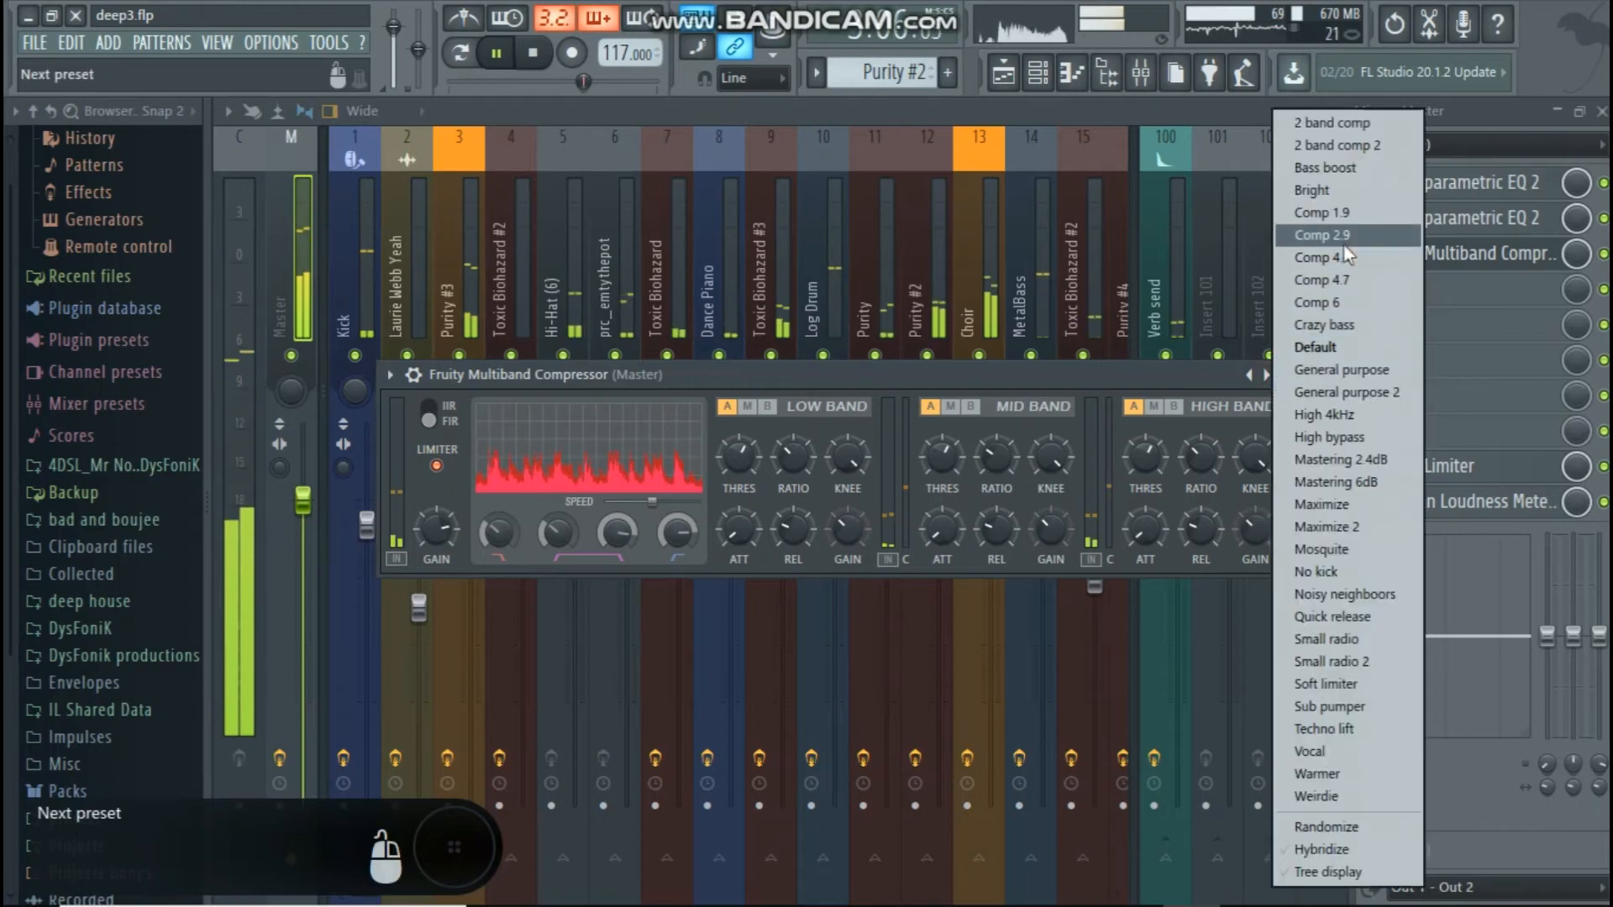
{"action": "left_click", "coordinate": [1354, 280]}
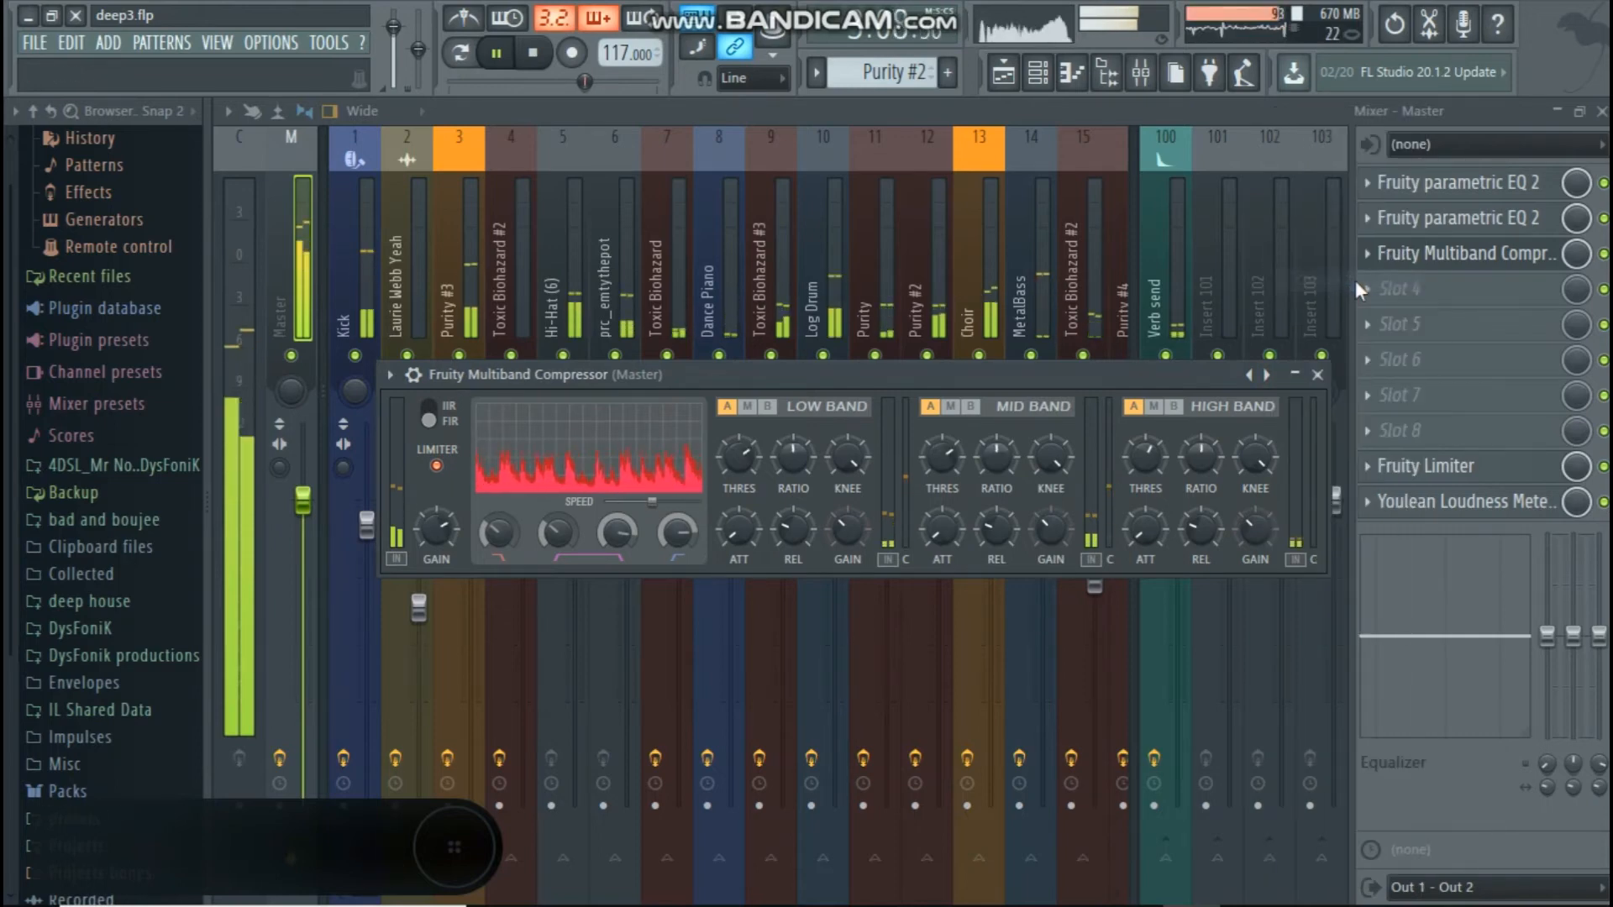
{"action": "right_click", "coordinate": [1271, 380]}
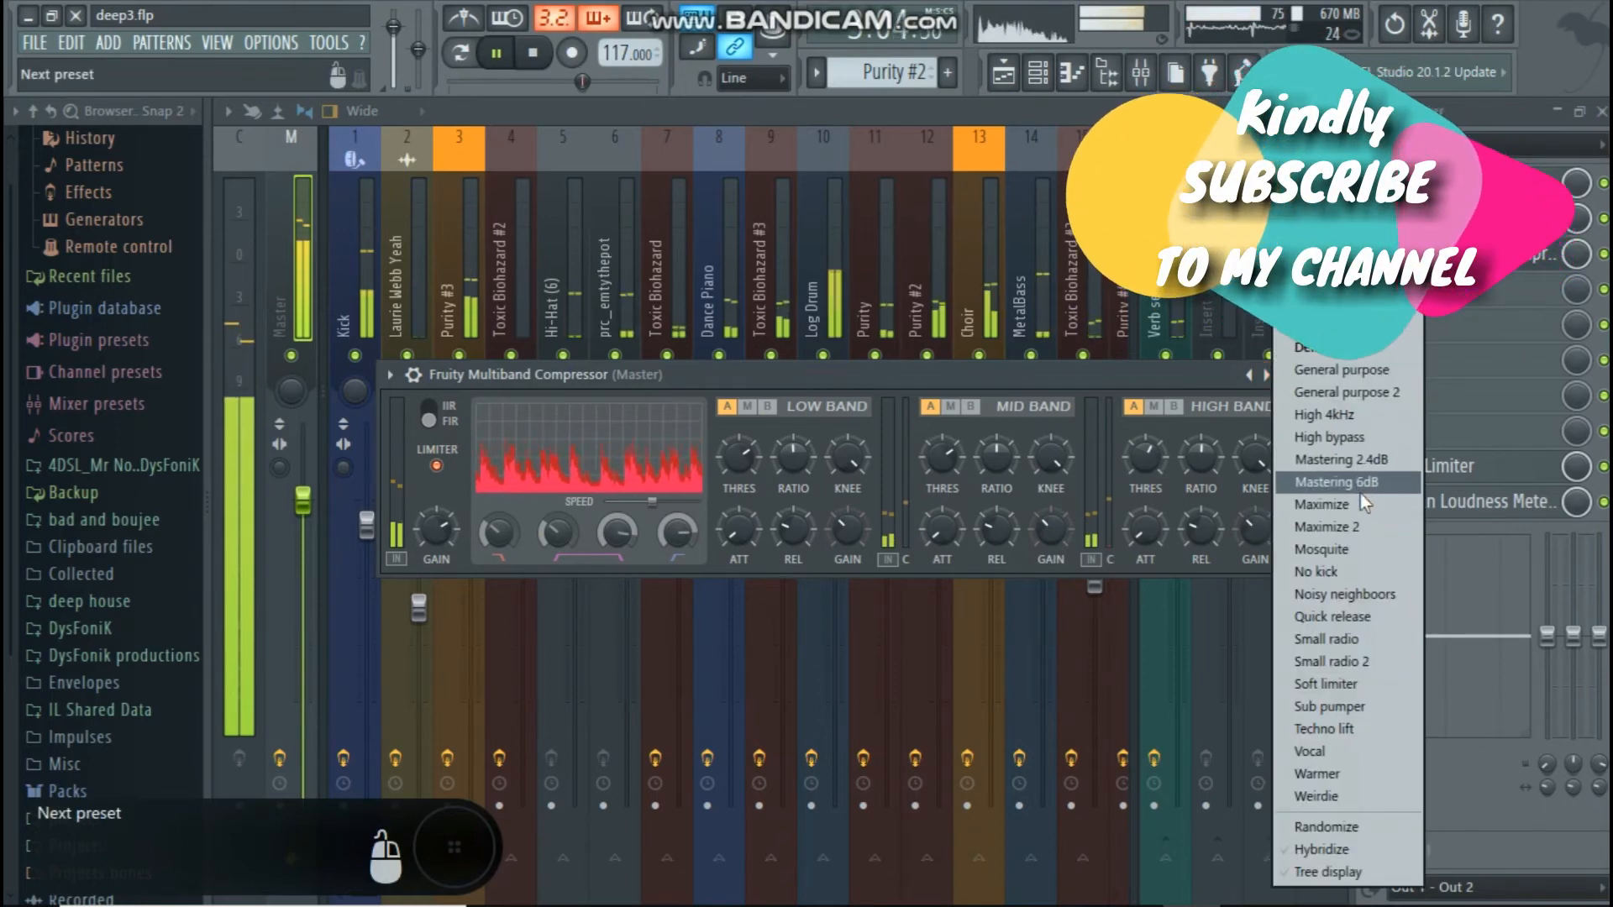
{"action": "left_click", "coordinate": [1040, 391]}
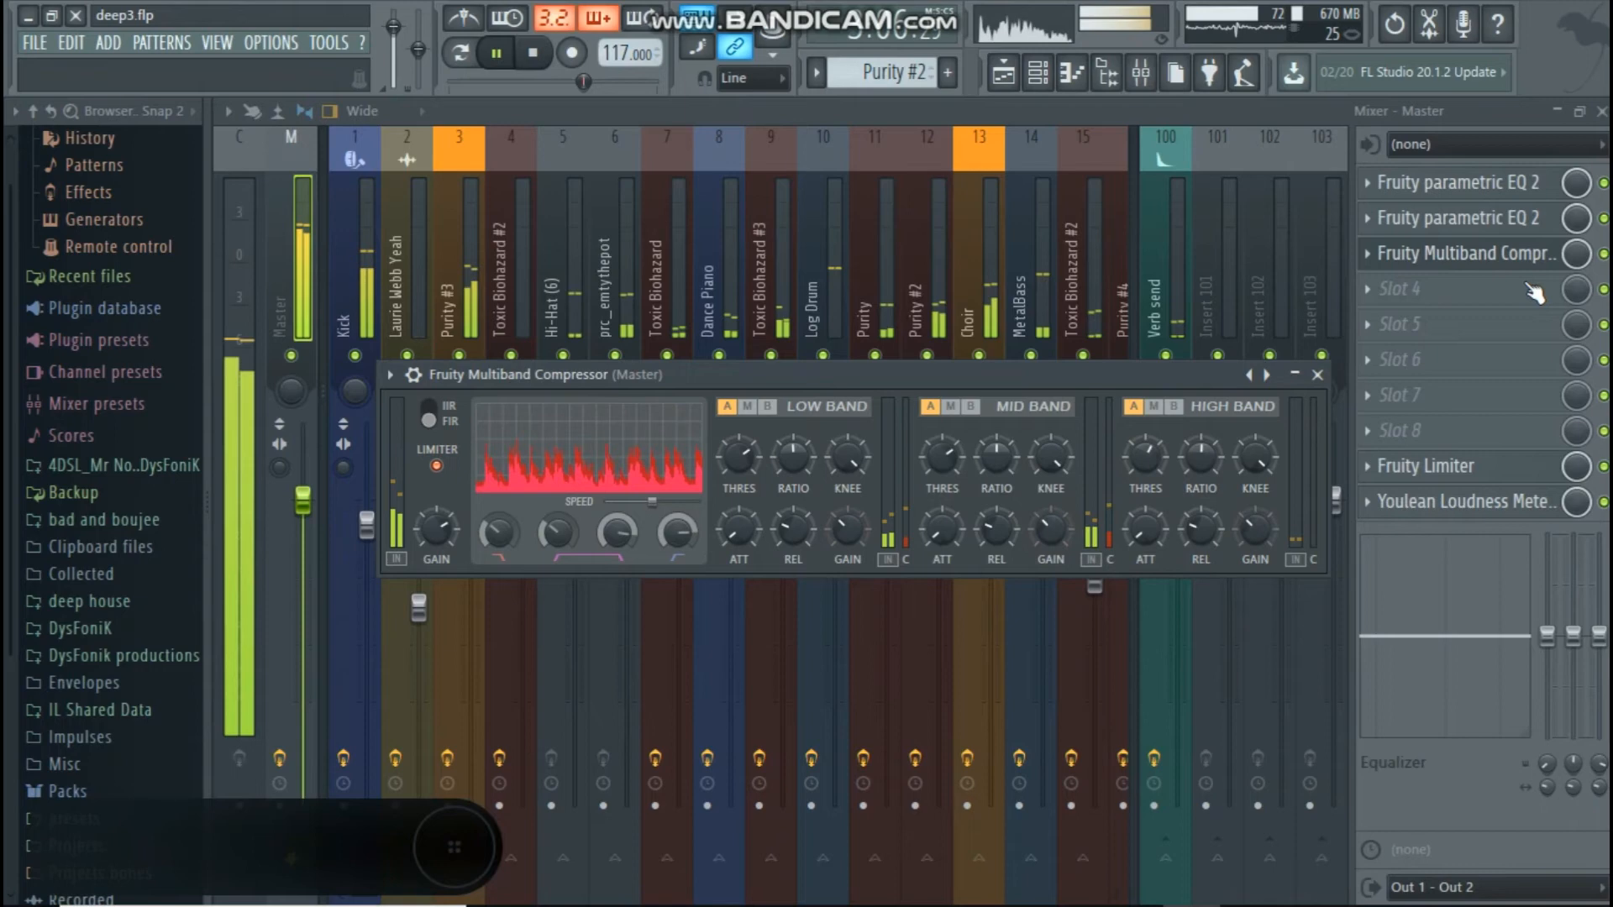
Set the Multiband Compressor's master gain to 6.0 dB and close the compressor.
{"action": "left_click", "coordinate": [1509, 230]}
{"action": "left_click", "coordinate": [1505, 257]}
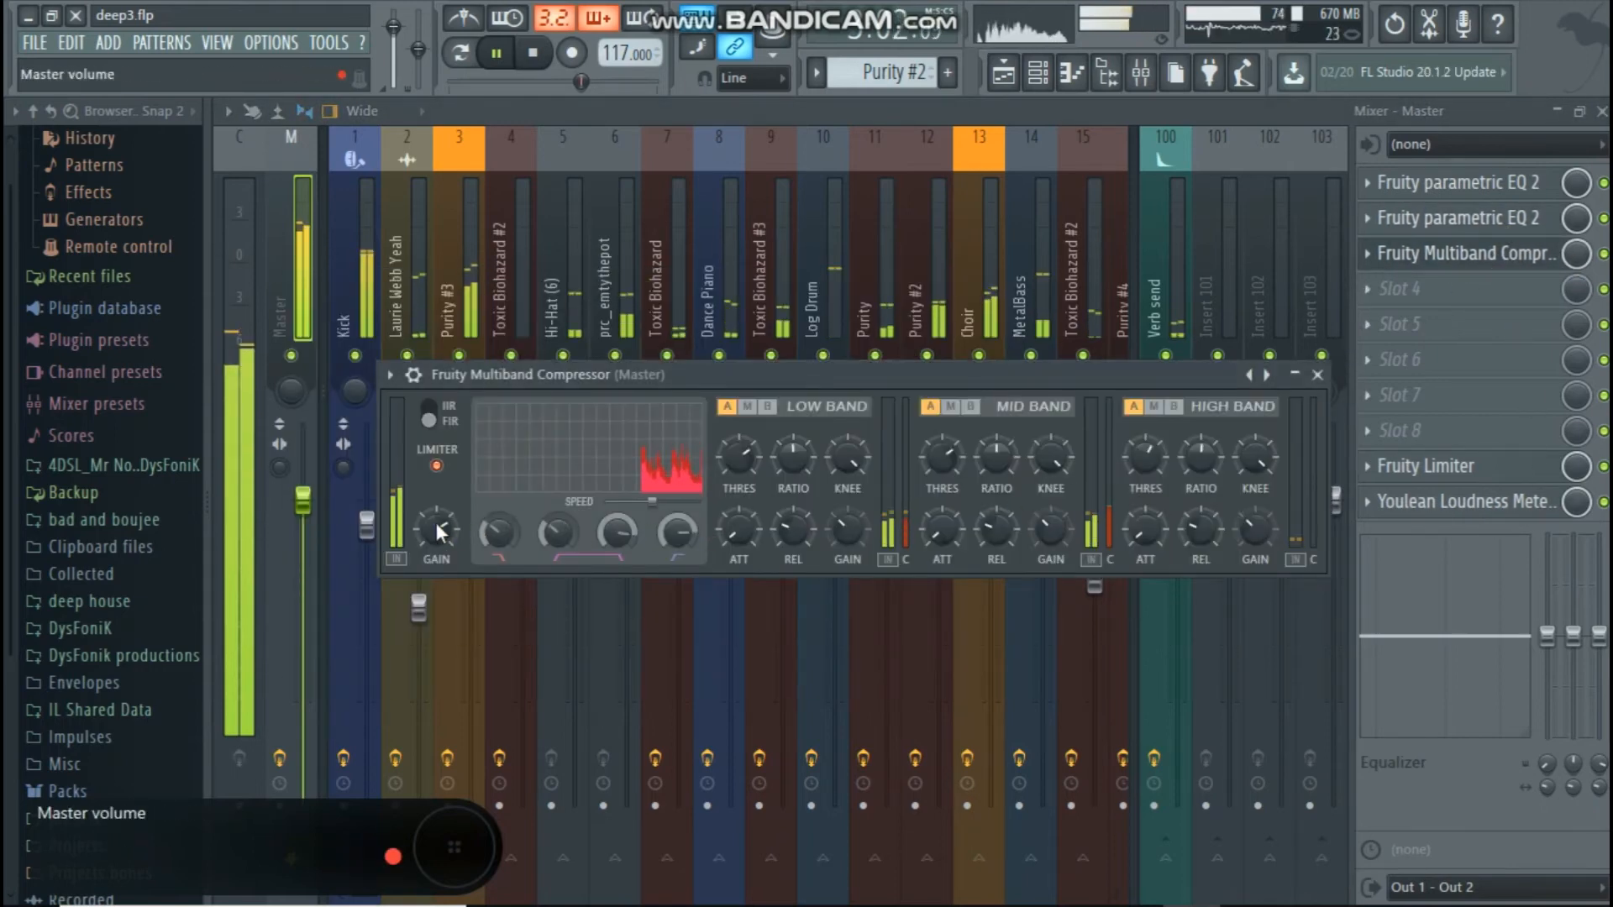
{"action": "left_click_drag", "start_coordinate": [436, 529], "coordinate": [436, 513]}
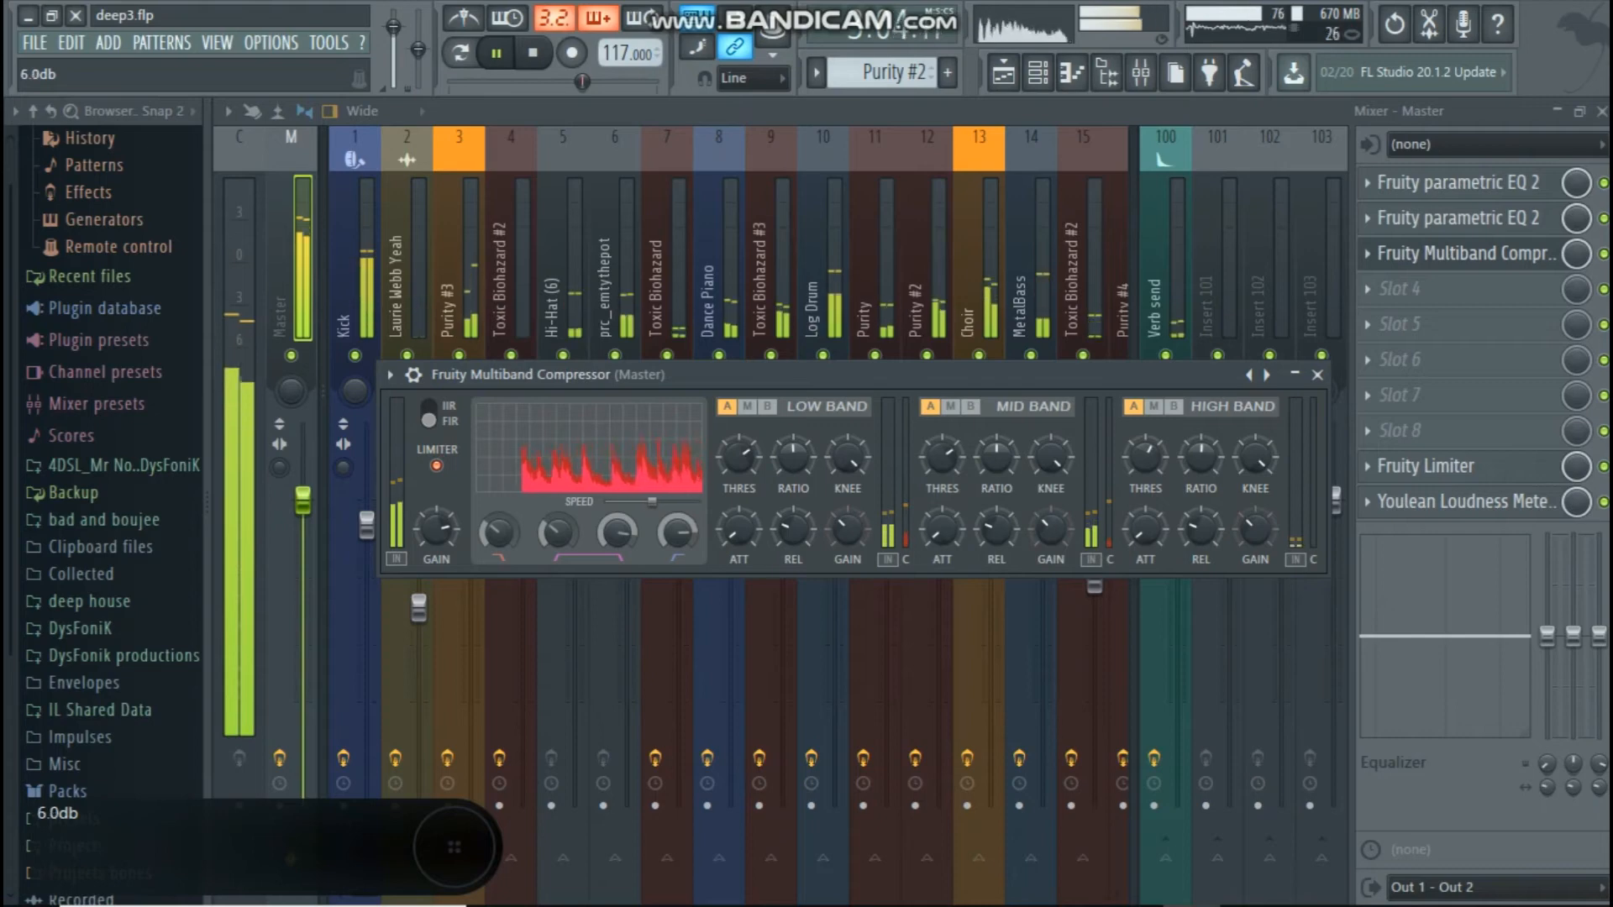
{"action": "left_click", "coordinate": [1317, 374]}
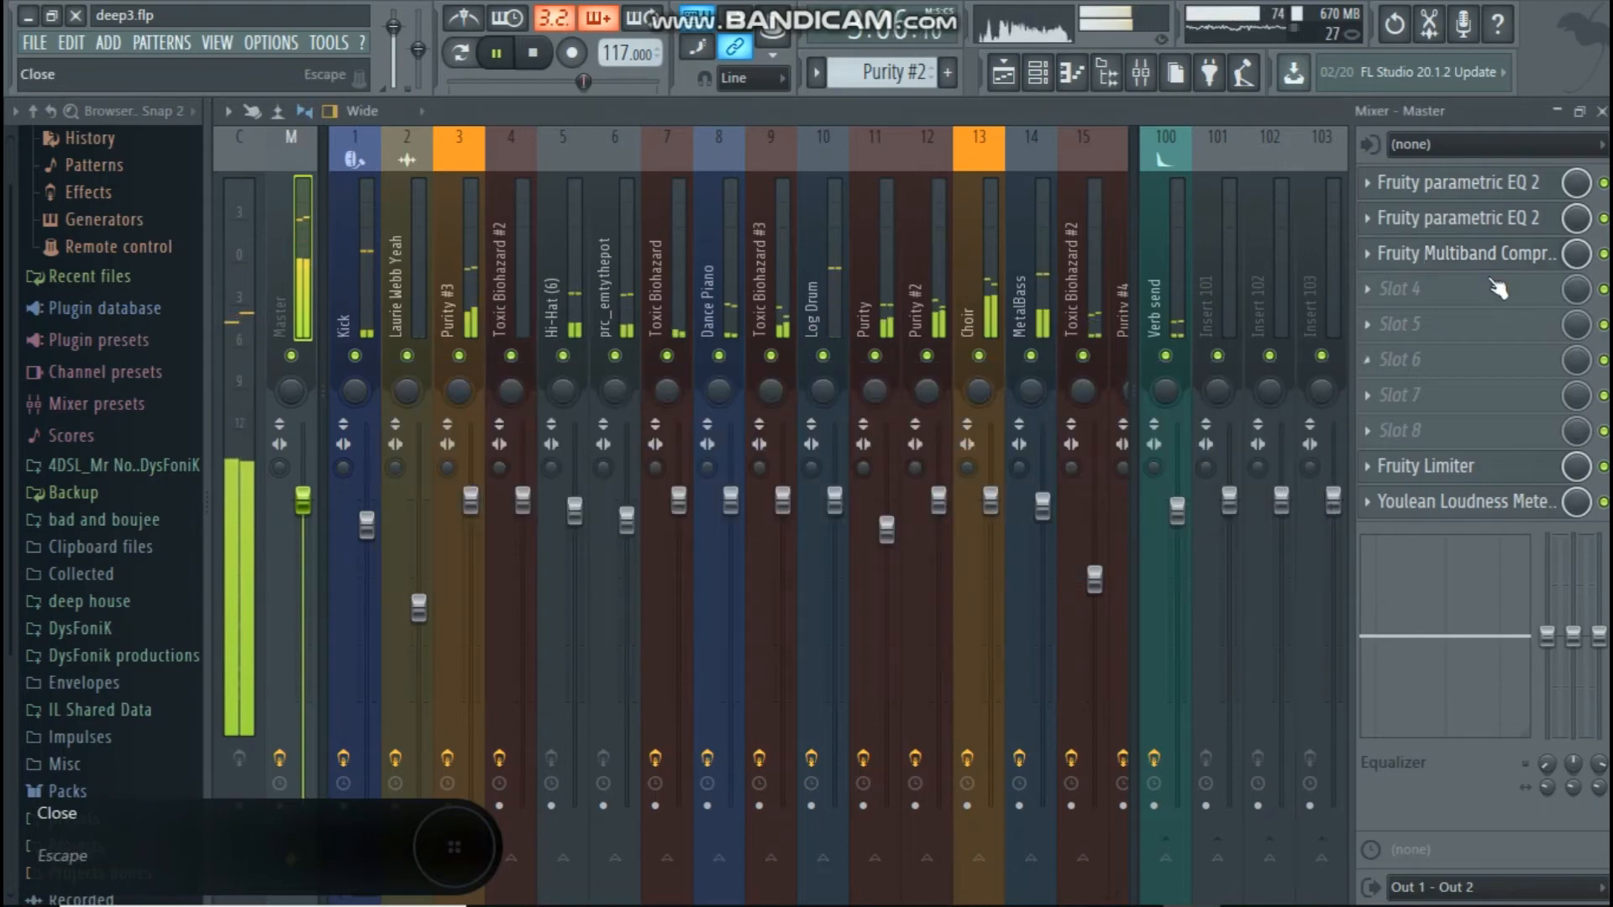
Raise the Fruity Limiter gain to 3.0 dB, checking the Master's loudness in Youlean Loudness Meter 2 before and after the change.
{"action": "left_click", "coordinate": [1483, 504]}
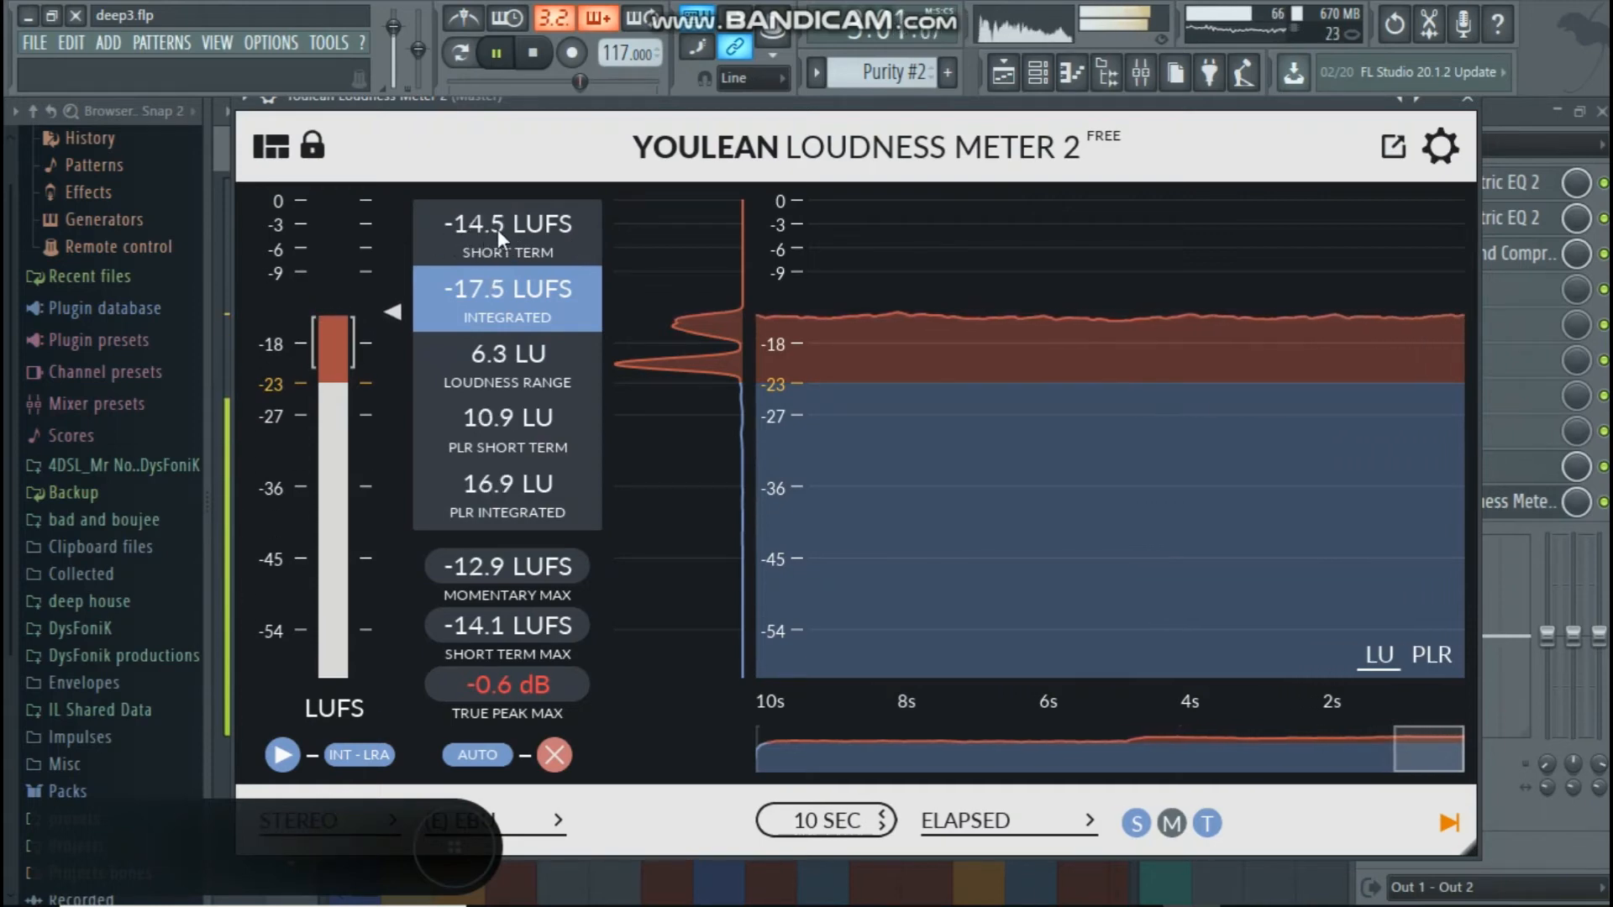
{"action": "left_click", "coordinate": [1468, 99]}
{"action": "left_click", "coordinate": [1458, 466]}
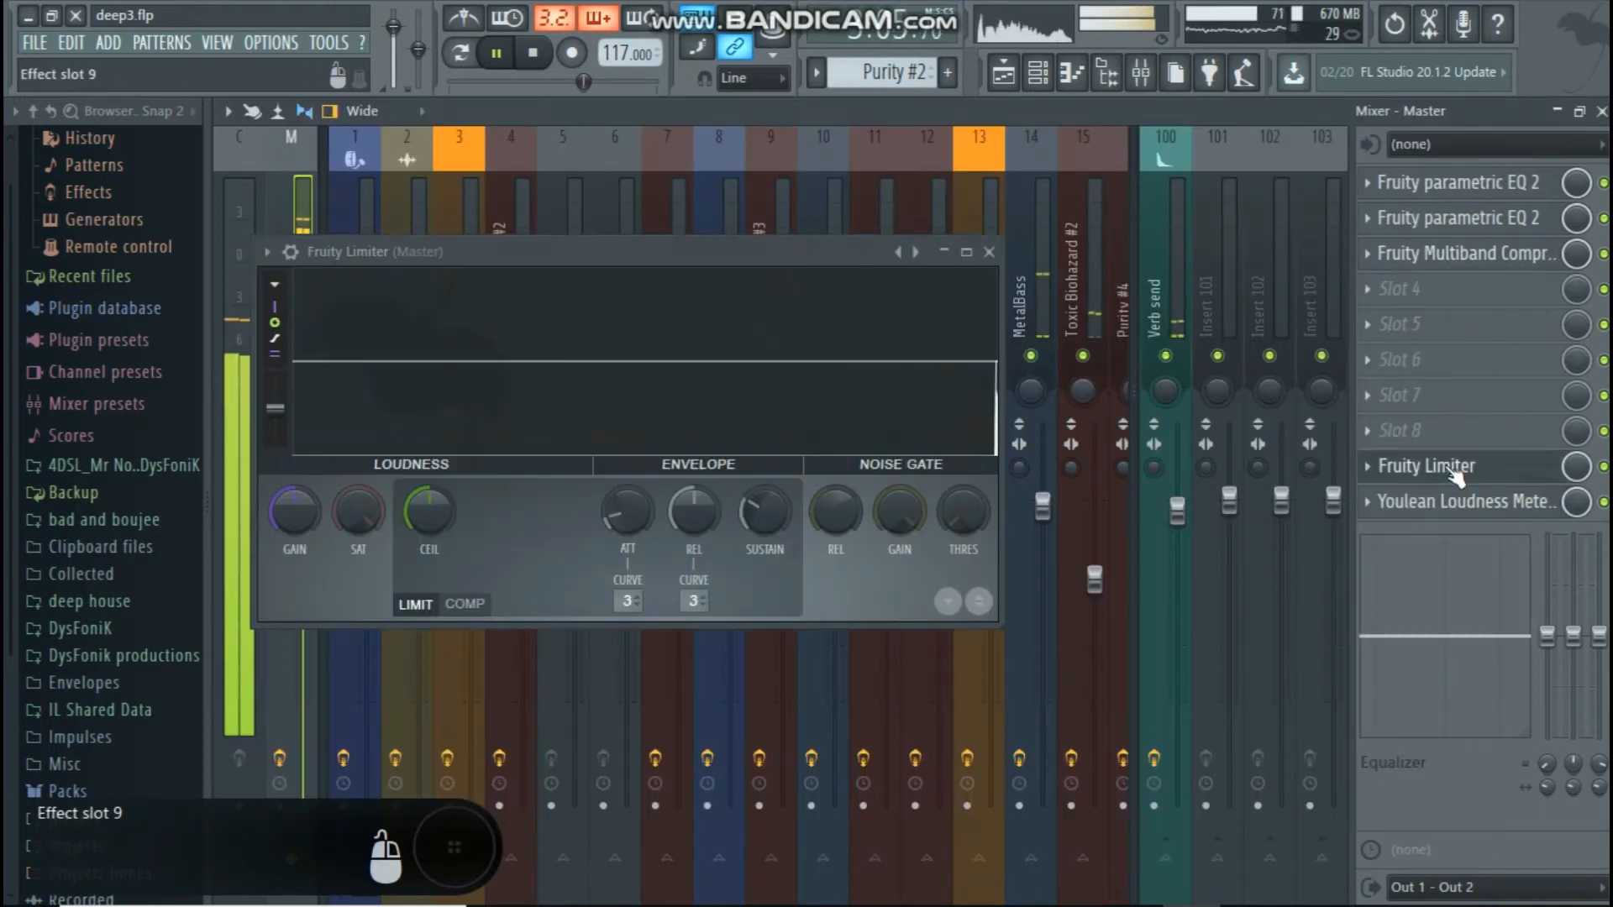
{"action": "mouse_move", "coordinate": [301, 520]}
{"action": "left_mouse_down"}
{"action": "mouse_move", "coordinate": [300, 491]}
{"action": "mouse_move", "coordinate": [304, 521]}
{"action": "left_mouse_up"}
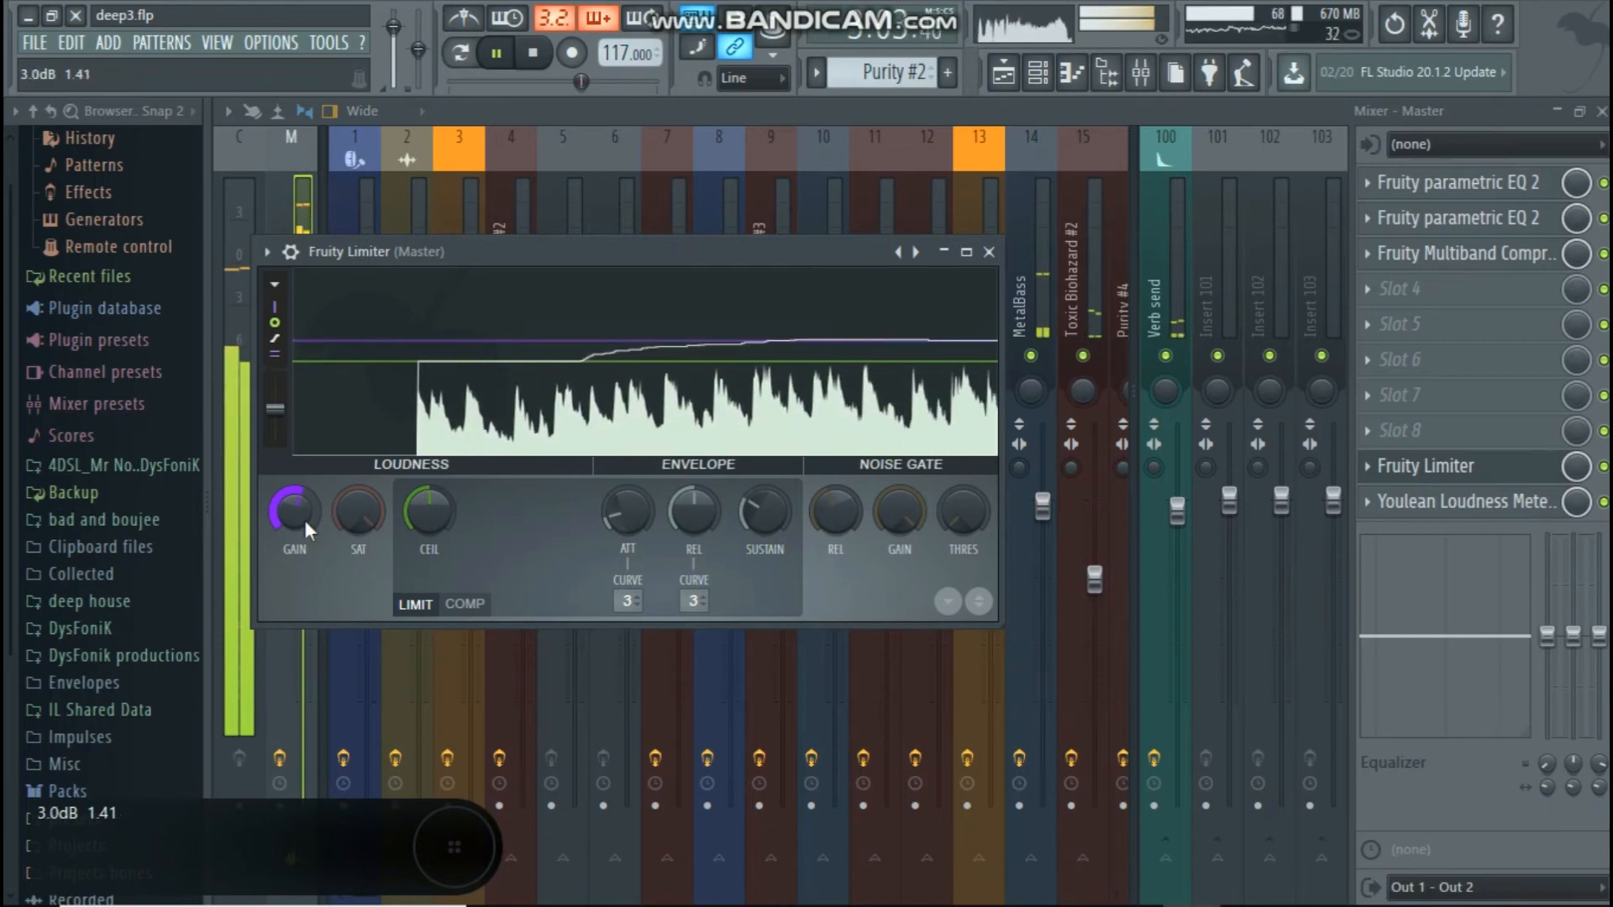
{"action": "left_click", "coordinate": [989, 251]}
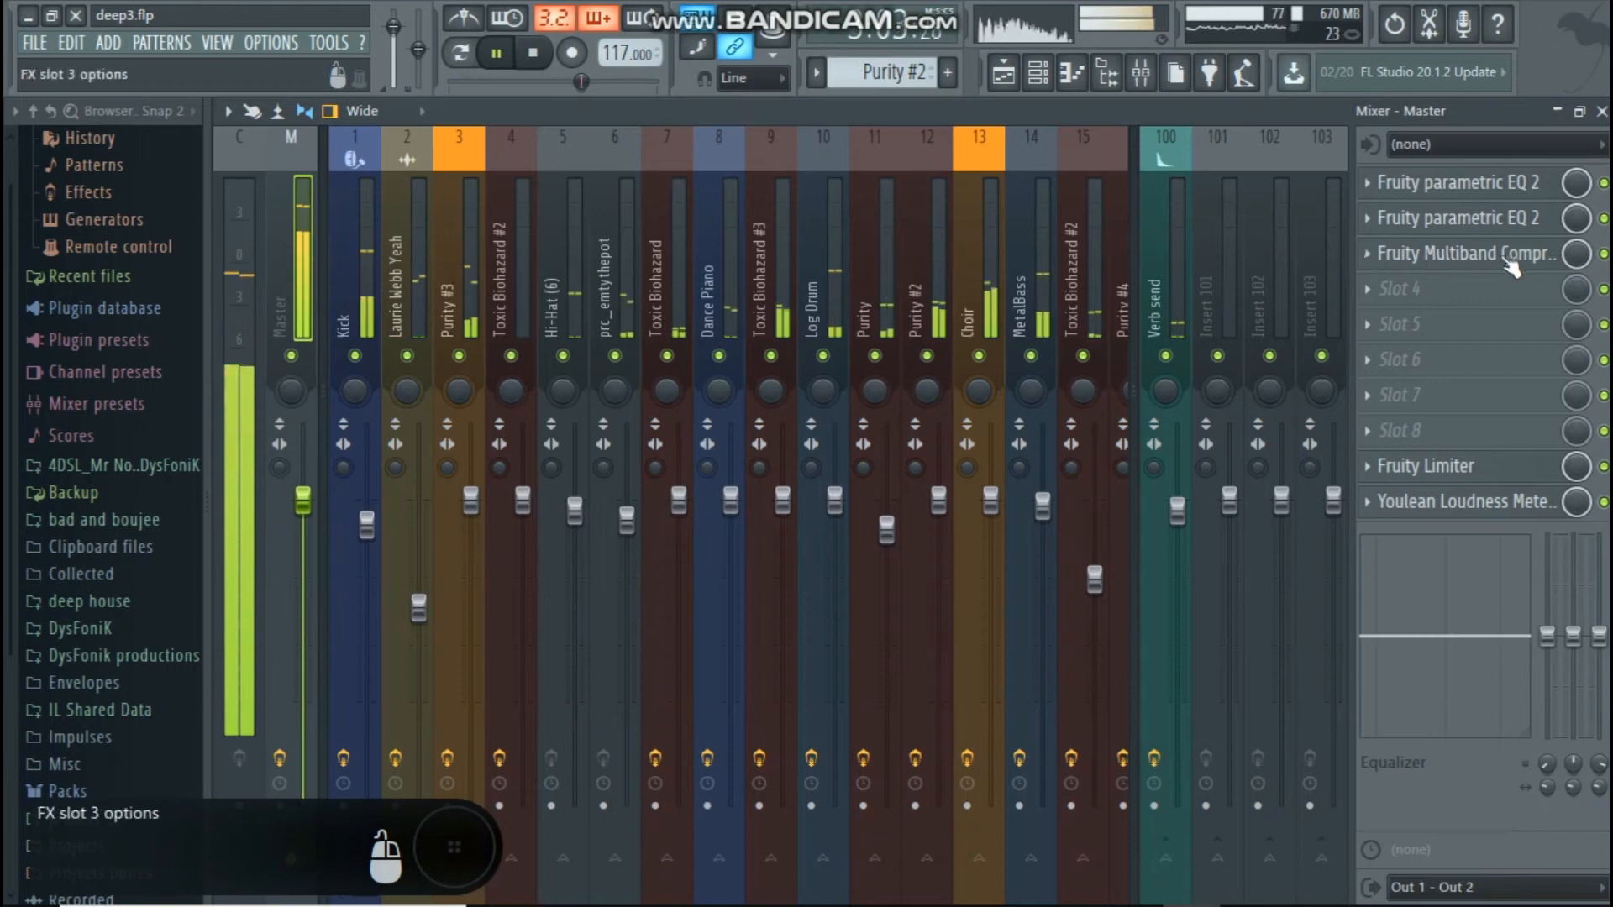
{"action": "left_click", "coordinate": [1434, 503]}
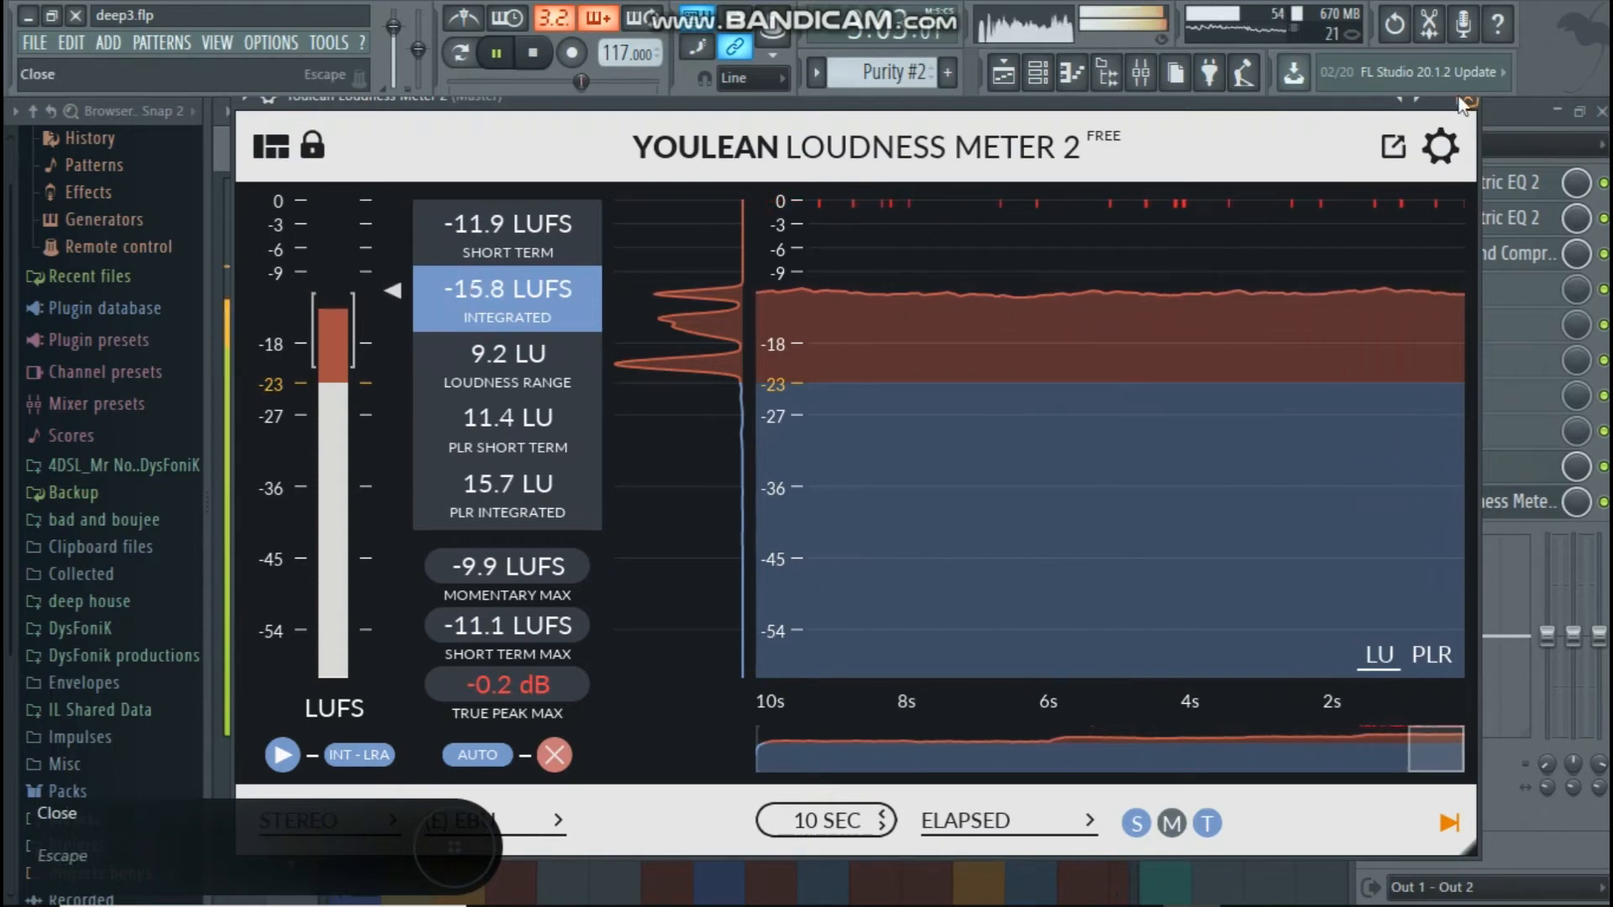
{"action": "left_click", "coordinate": [1476, 107]}
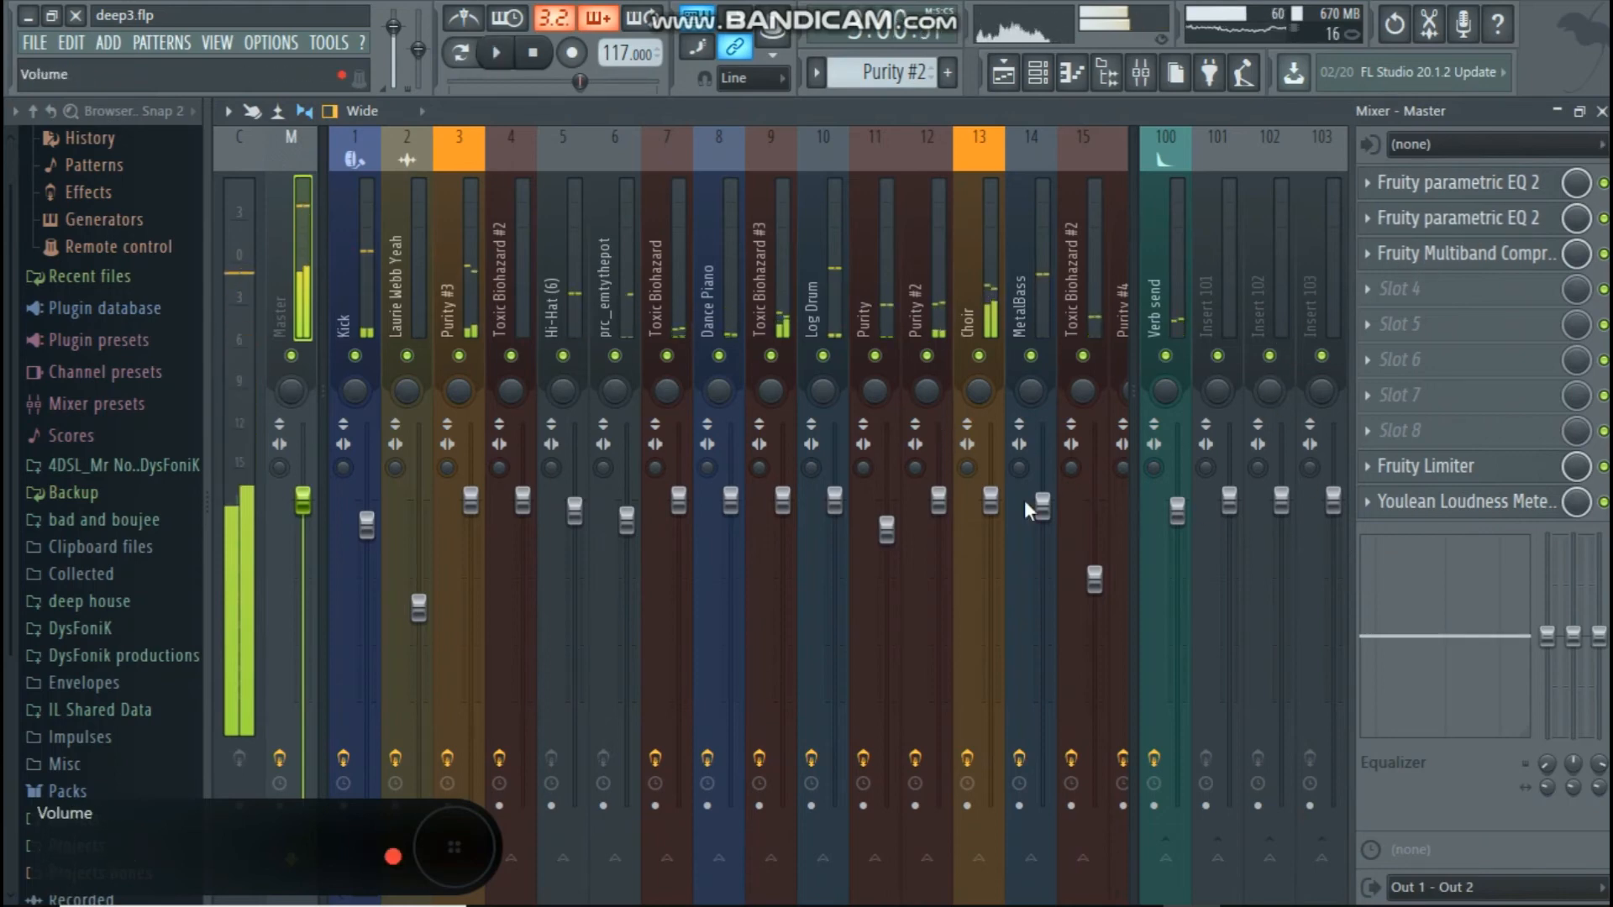
Move Fruity Multiband Compressor down to Master slot 4 and load another Fruity Parametric EQ 2 into slot 3.
{"action": "left_click_drag", "start_coordinate": [1466, 252], "coordinate": [1479, 288]}
{"action": "left_click", "coordinate": [1468, 254]}
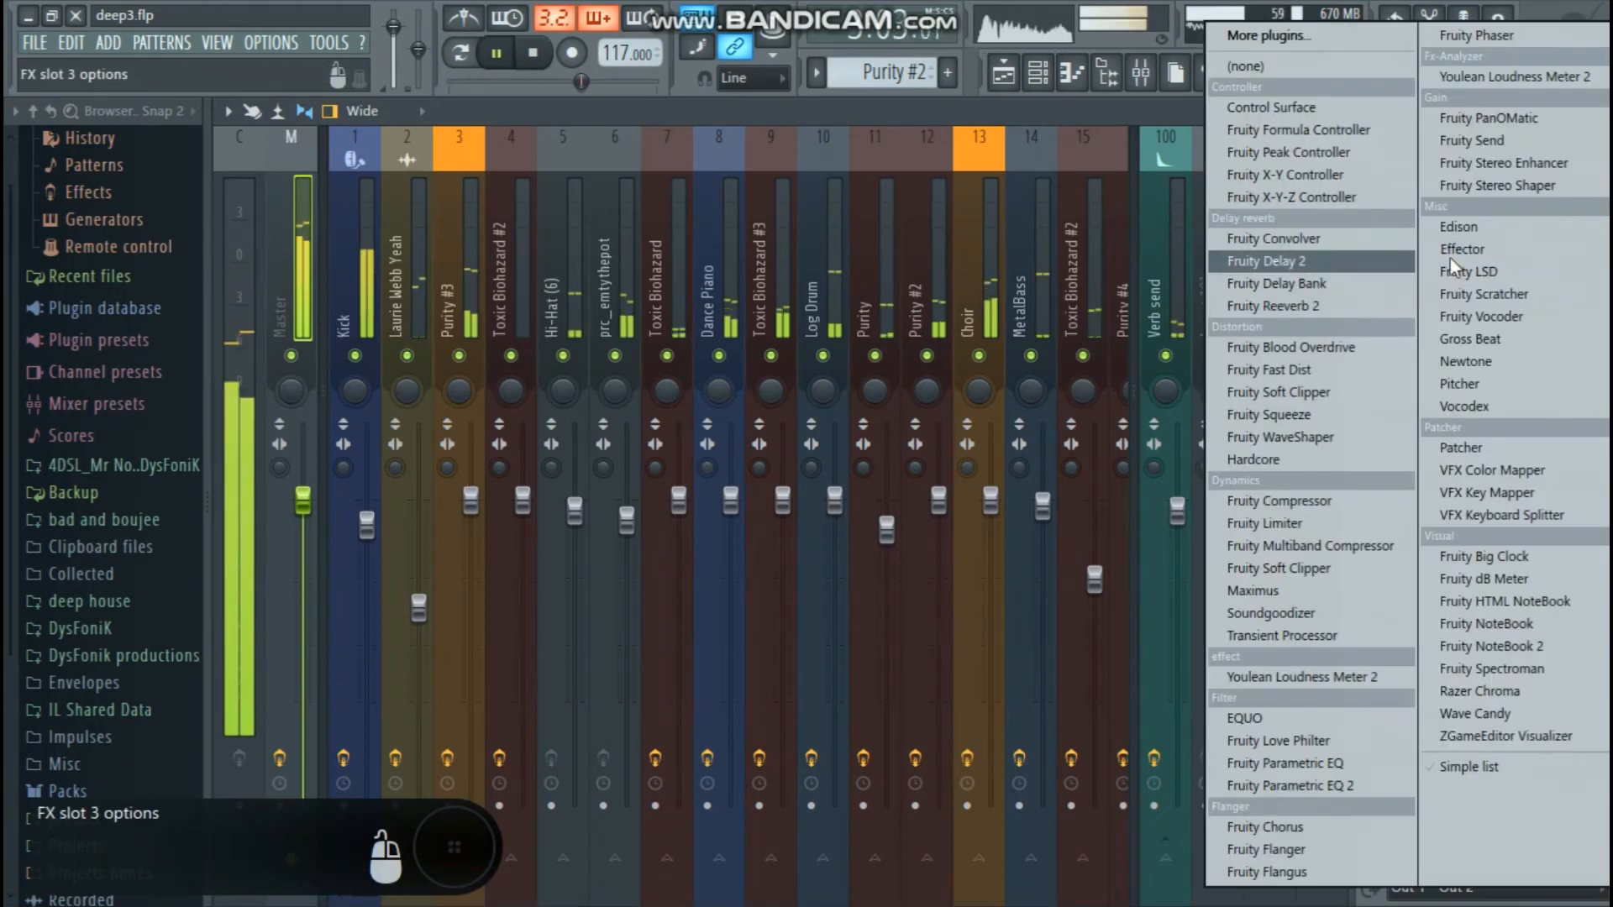
{"action": "left_click", "coordinate": [1326, 795]}
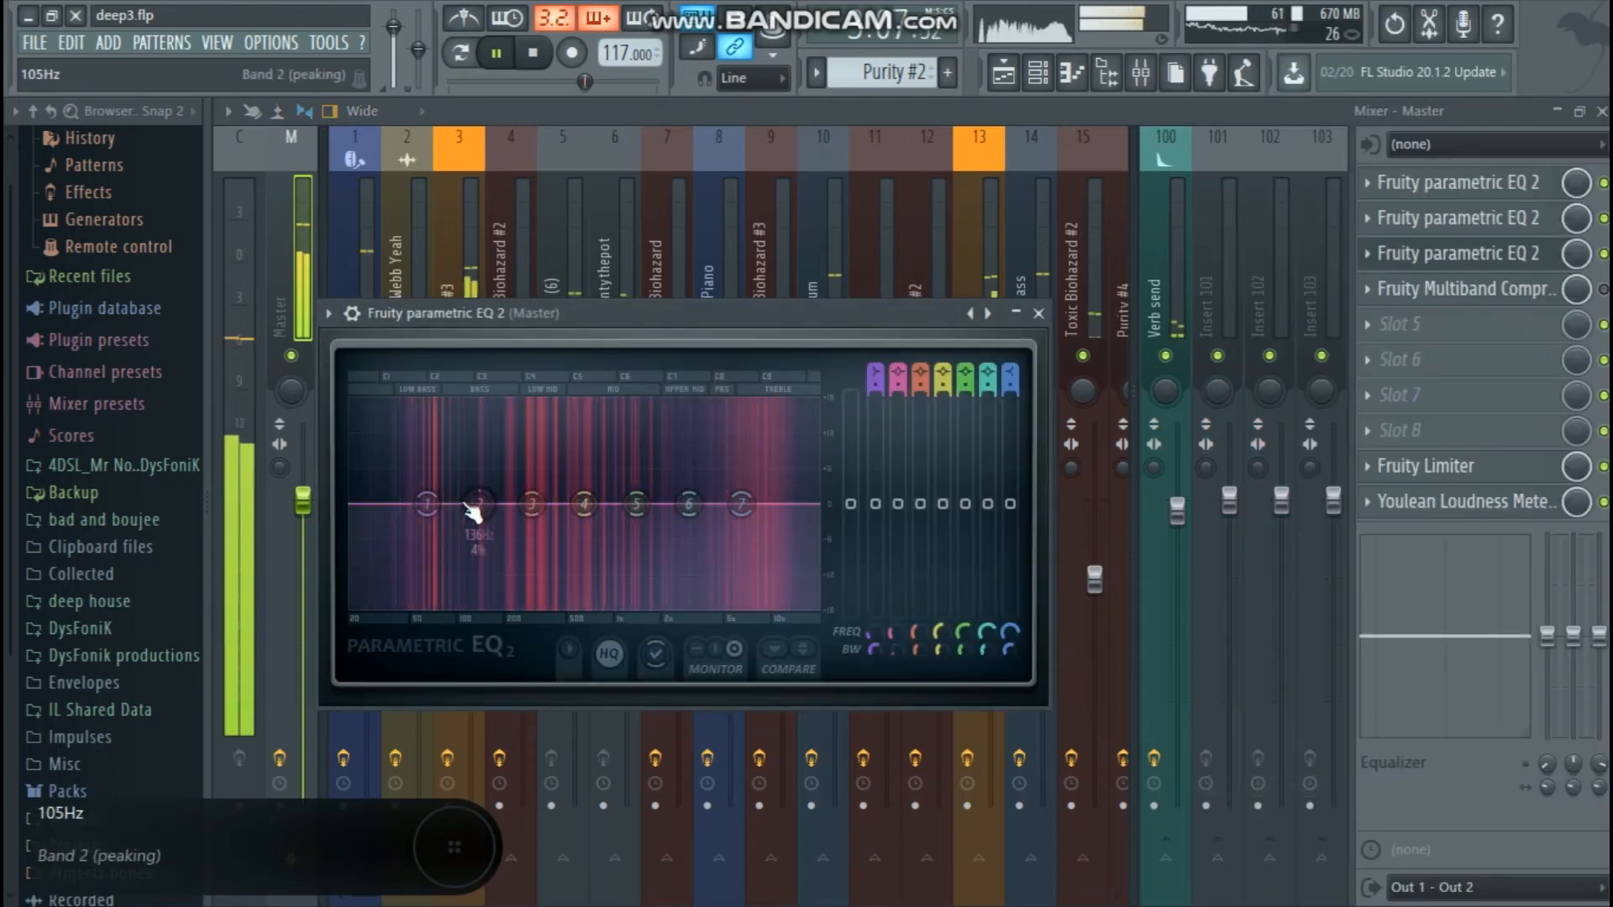
Sweep a narrow boost for resonances in the third EQ, and make narrow cuts with band 2 at about 552 Hz and bands 4 and 5.
{"action": "left_click_drag", "start_coordinate": [468, 506], "coordinate": [574, 400]}
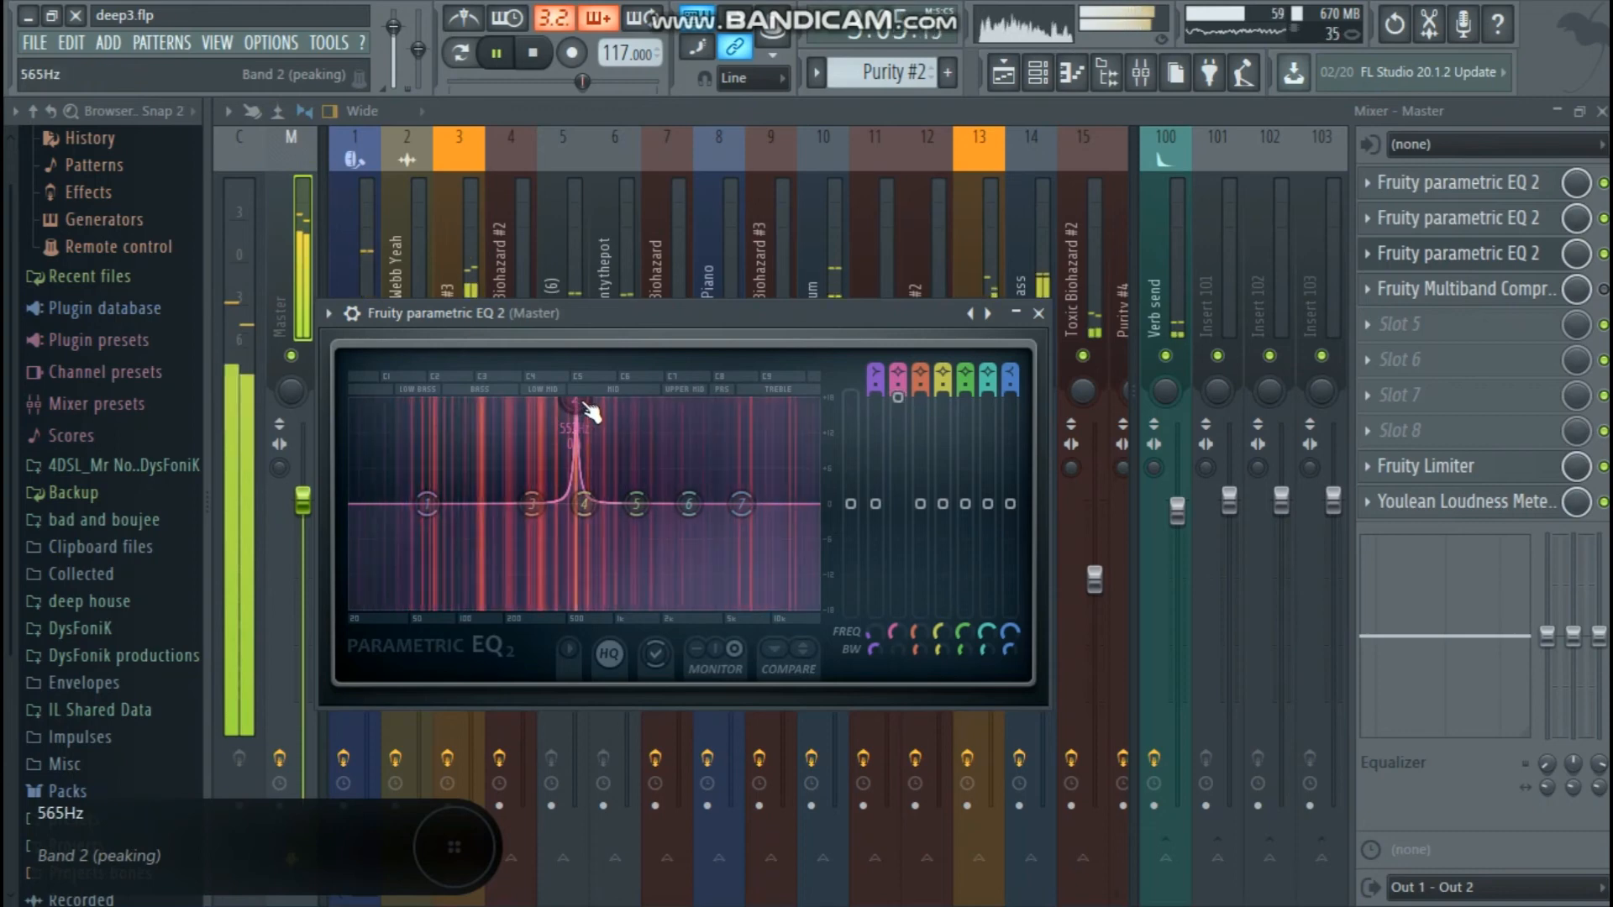
{"action": "left_click_drag", "start_coordinate": [575, 400], "coordinate": [592, 503]}
{"action": "scroll", "coordinate": [593, 506], "scroll_direction": "down", "scroll_amount": 4}
{"action": "scroll", "coordinate": [598, 510], "scroll_direction": "down", "scroll_amount": 3}
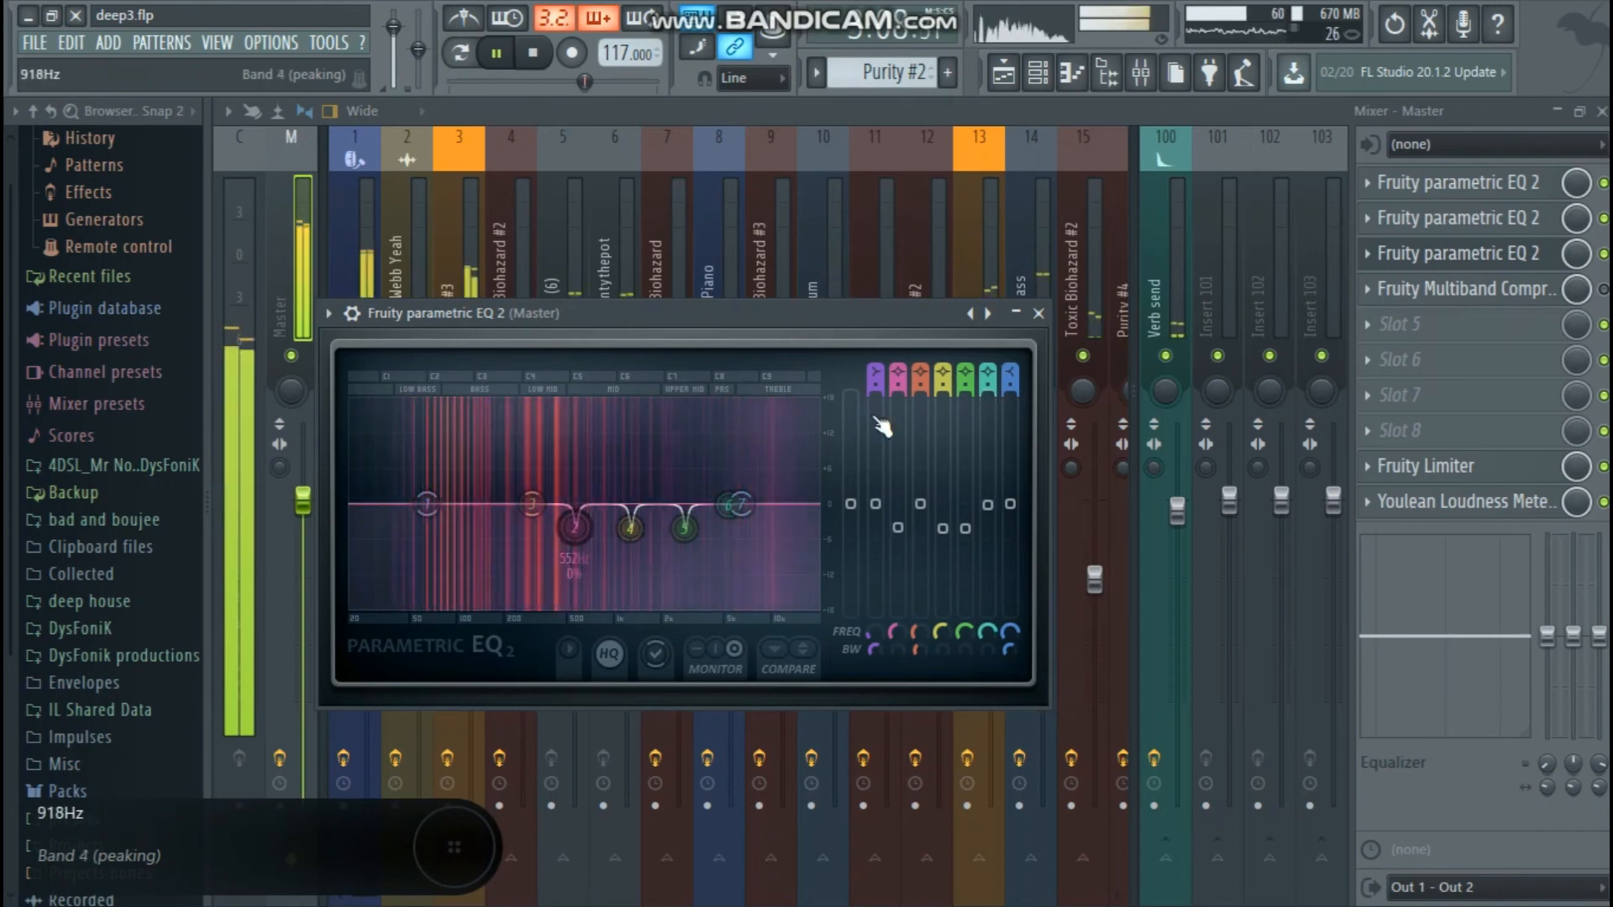
{"action": "key", "text": "Escape"}
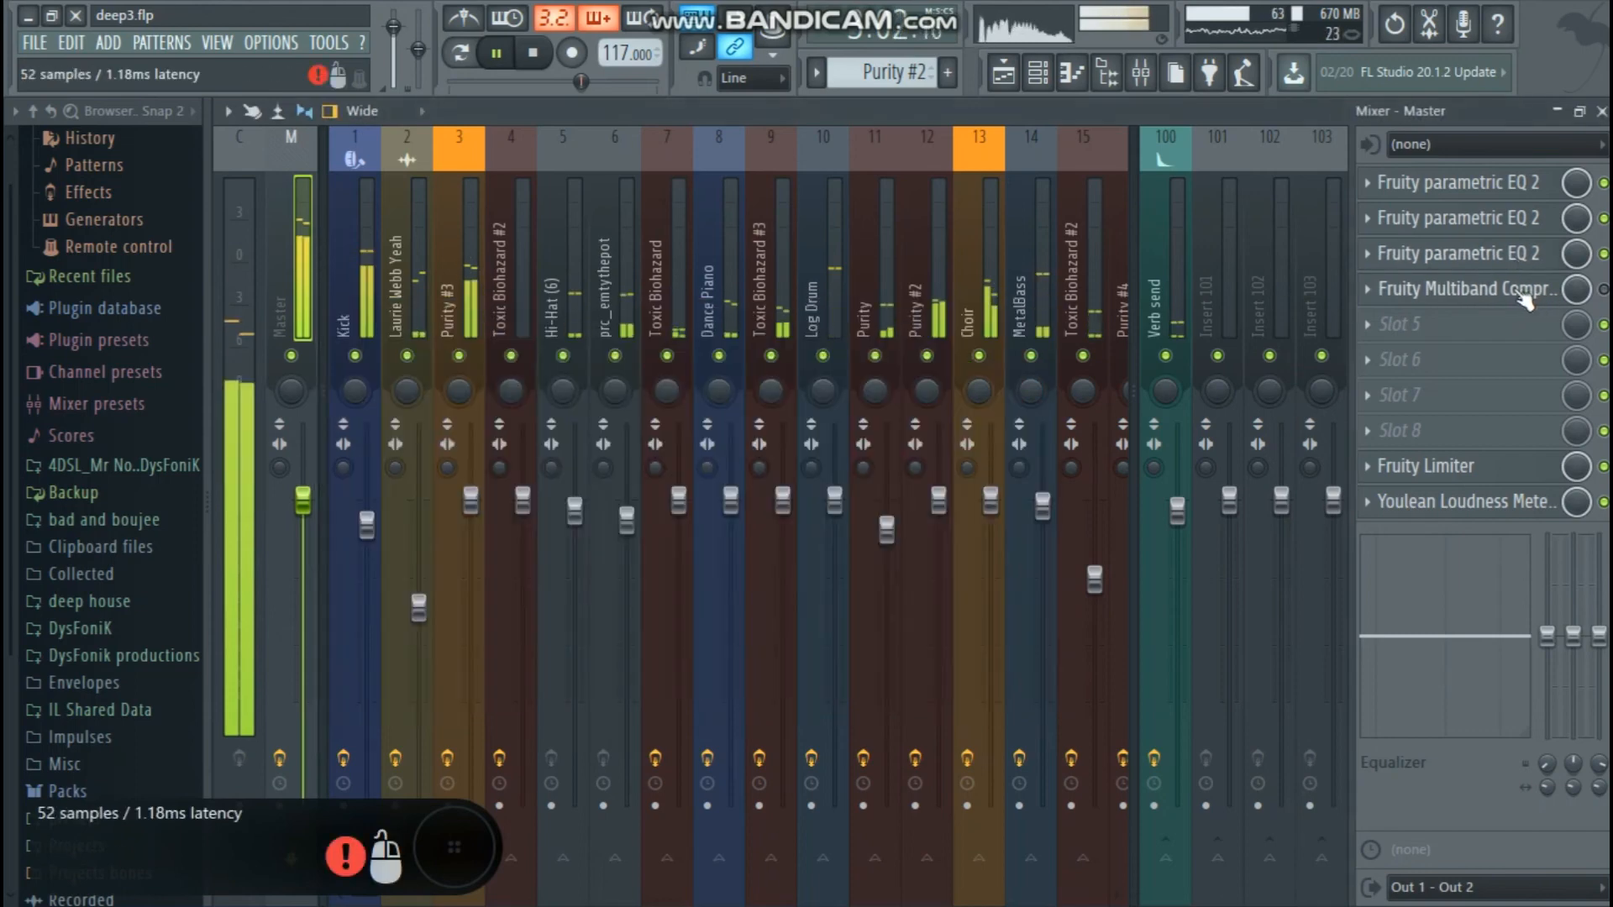
Check the Master's loudness during playback in Youlean Loudness Meter 2 with the current Fruity Limiter settings.
{"action": "left_click", "coordinate": [1544, 504]}
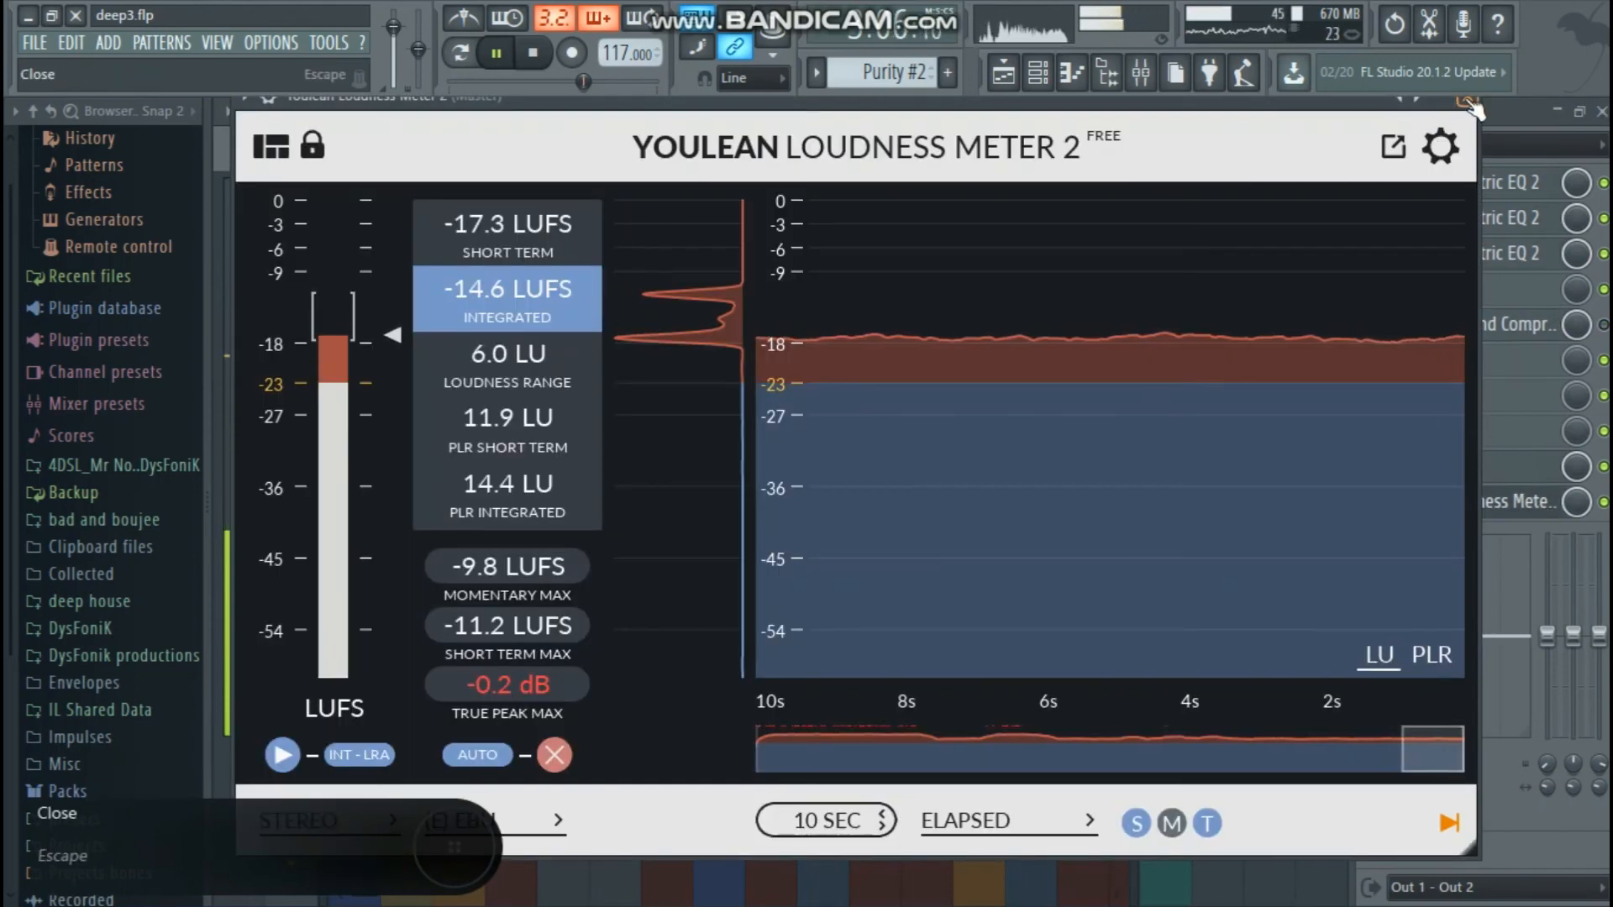
{"action": "left_click", "coordinate": [1467, 99]}
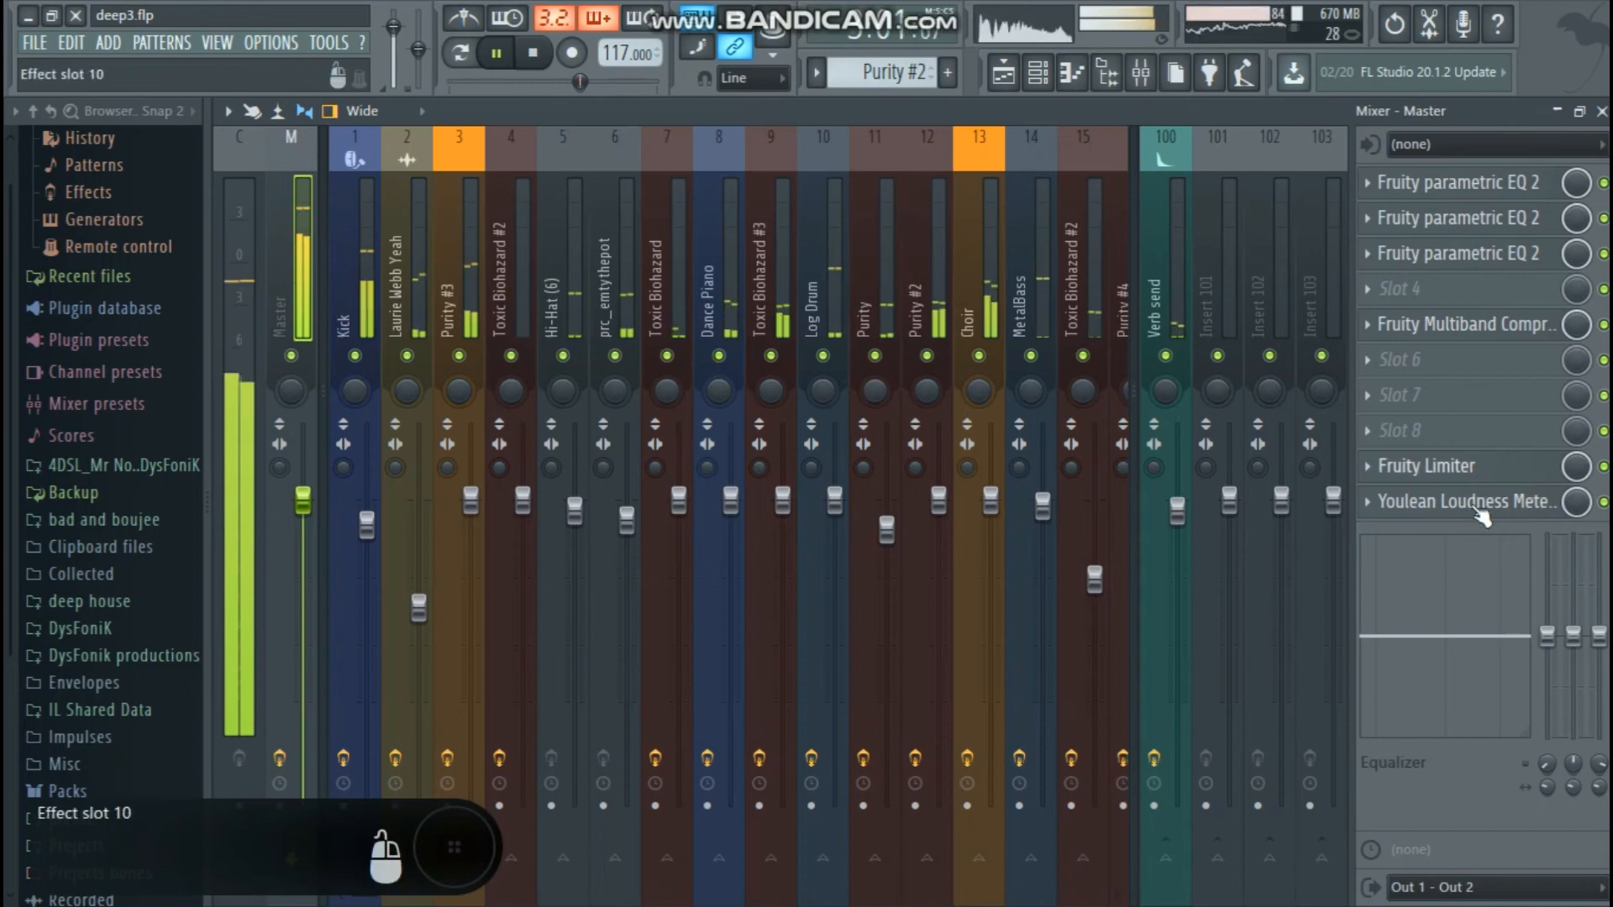
{"action": "left_click", "coordinate": [1476, 470]}
{"action": "left_click", "coordinate": [1477, 470]}
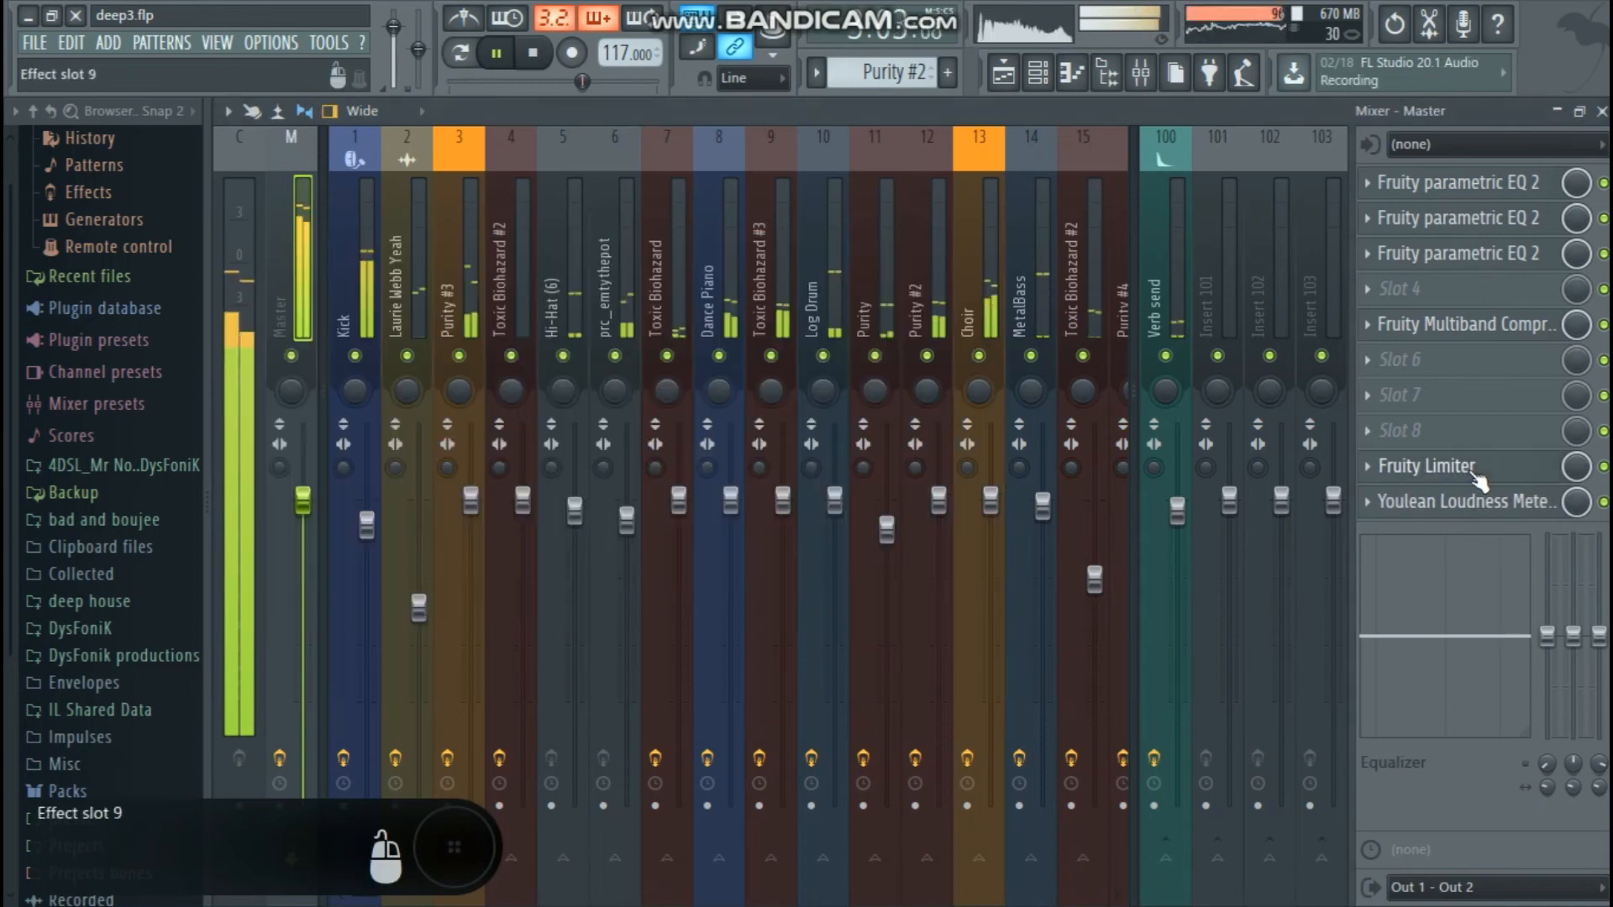
{"action": "left_click", "coordinate": [1469, 497]}
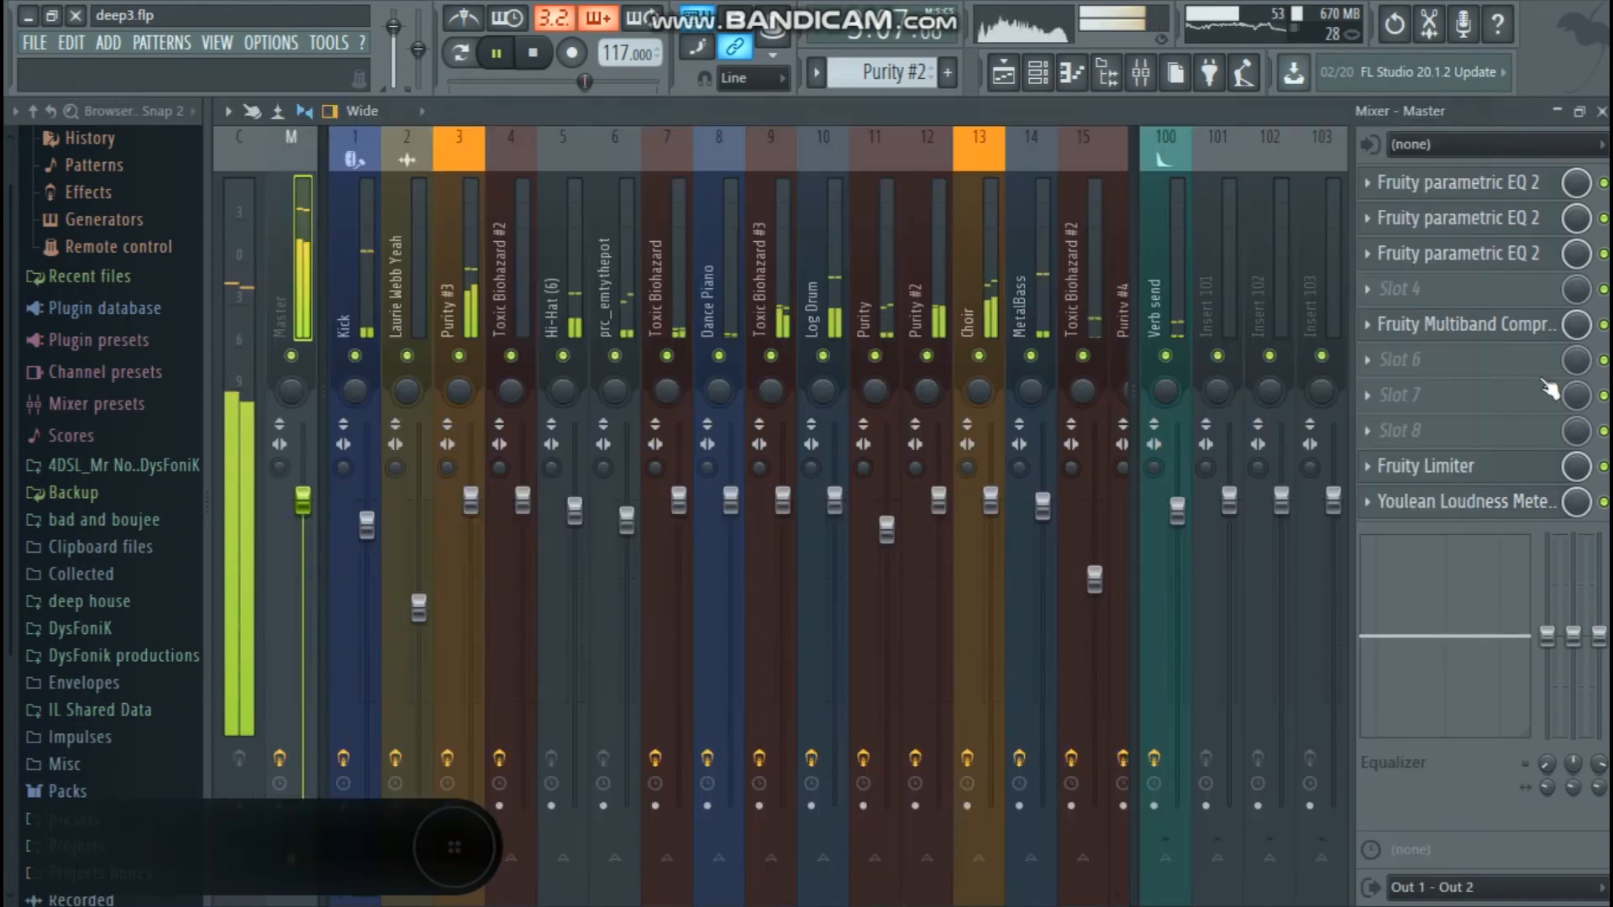
{"action": "left_click", "coordinate": [1467, 99]}
Raise the Fruity Limiter gain to 4.3 dB and again to 5.3 dB, checking the loudness meter after each change, and stop playback.
{"action": "left_click", "coordinate": [1460, 476]}
{"action": "left_click_drag", "start_coordinate": [294, 511], "coordinate": [294, 489]}
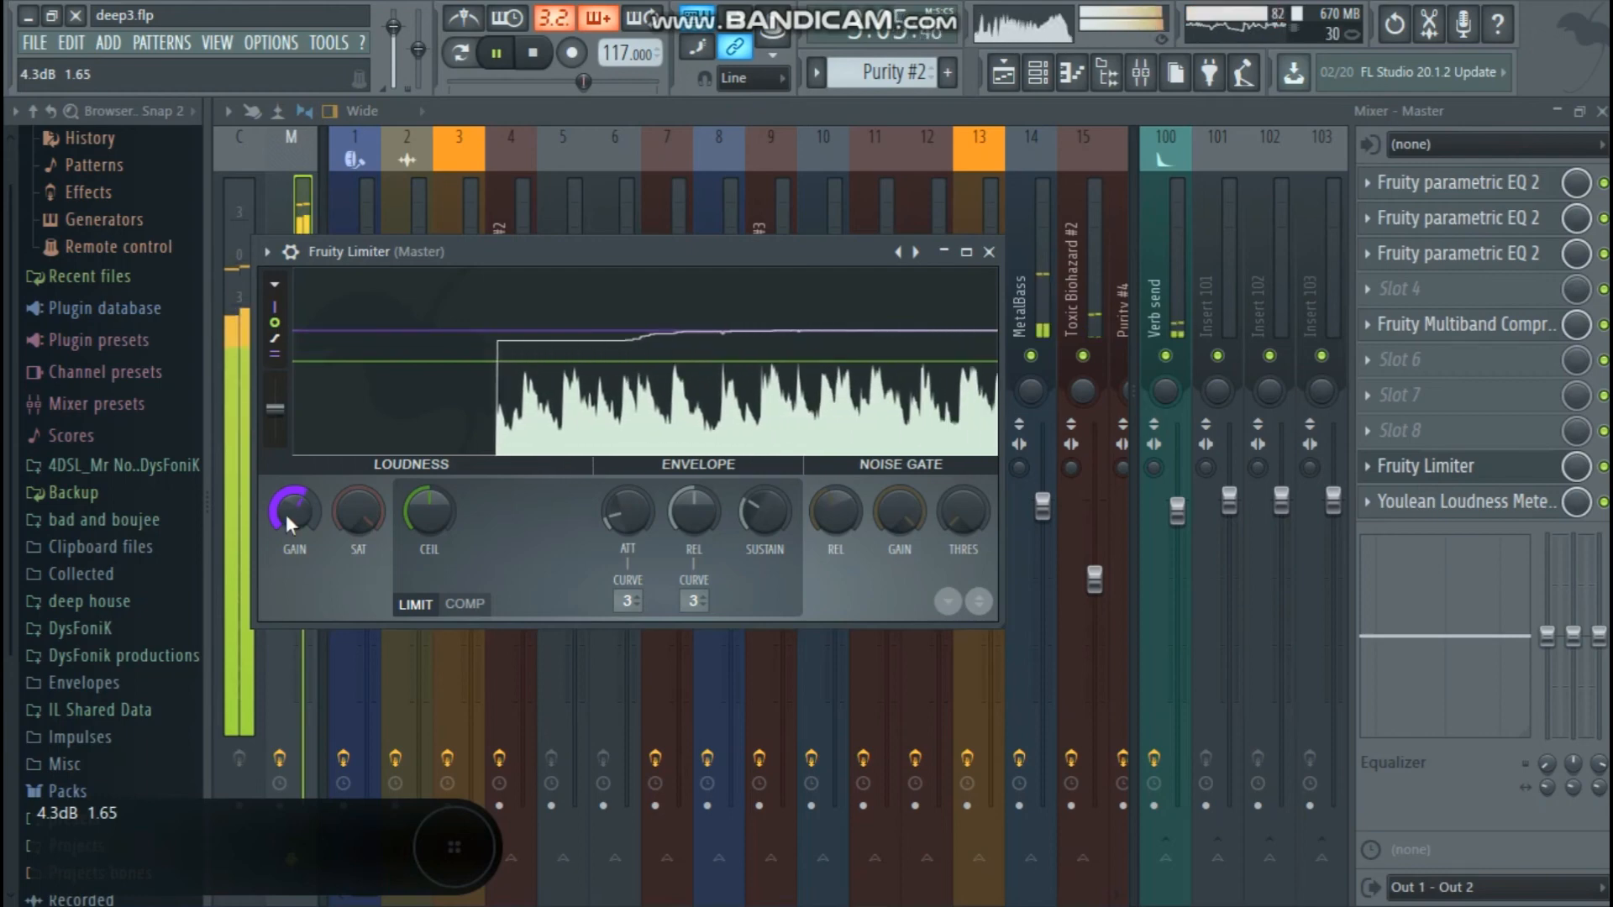
{"action": "left_click", "coordinate": [1475, 498]}
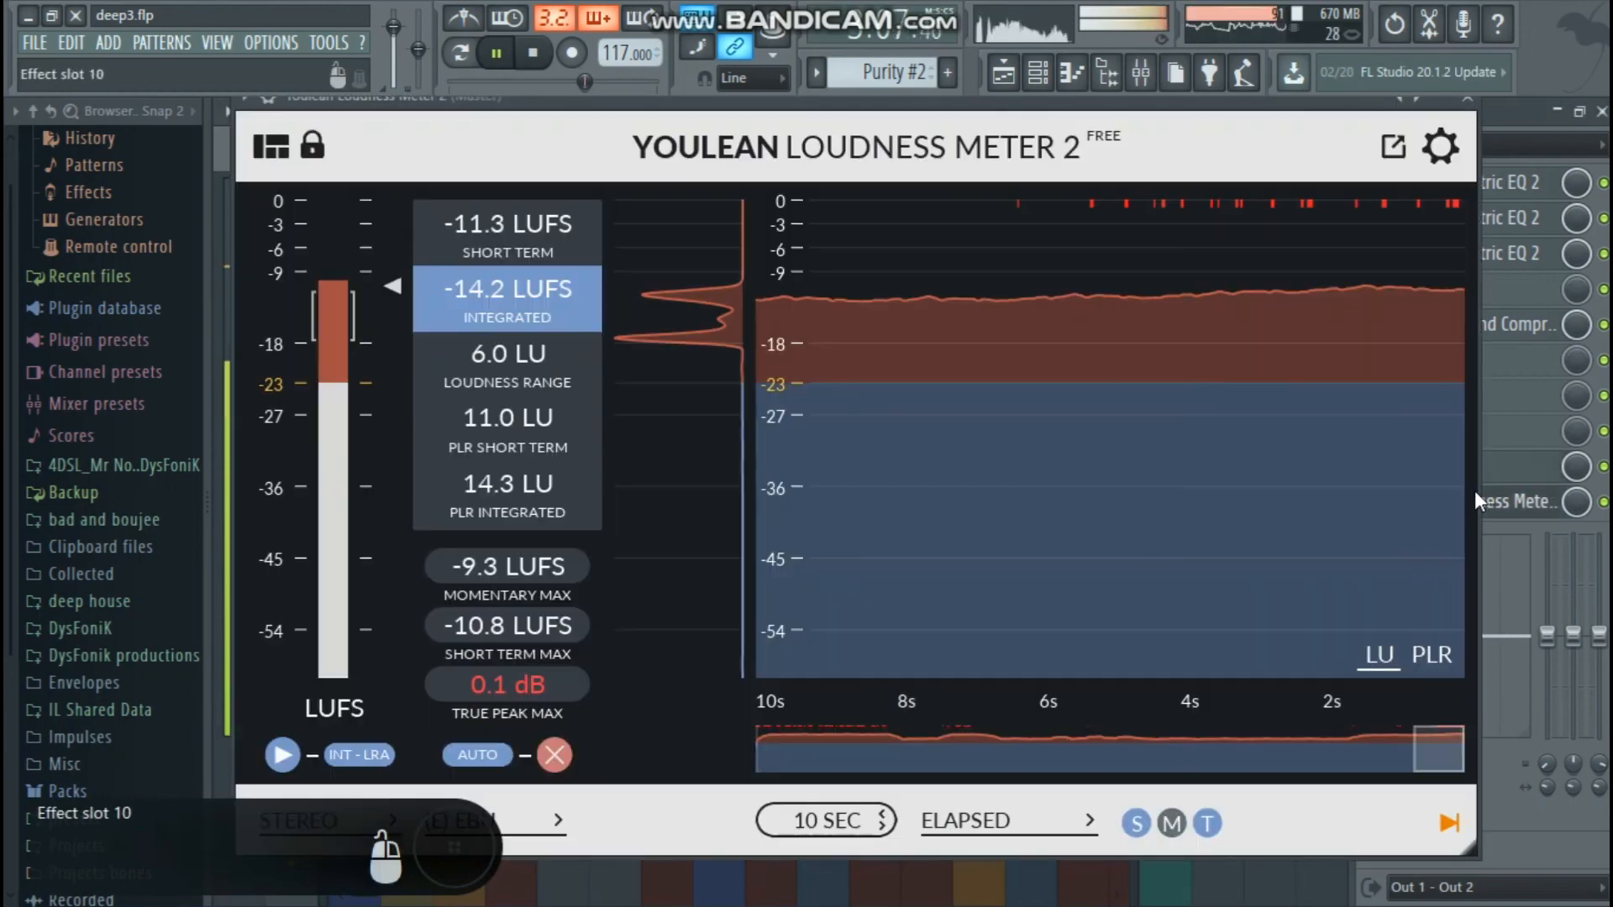
{"action": "left_click", "coordinate": [1466, 105]}
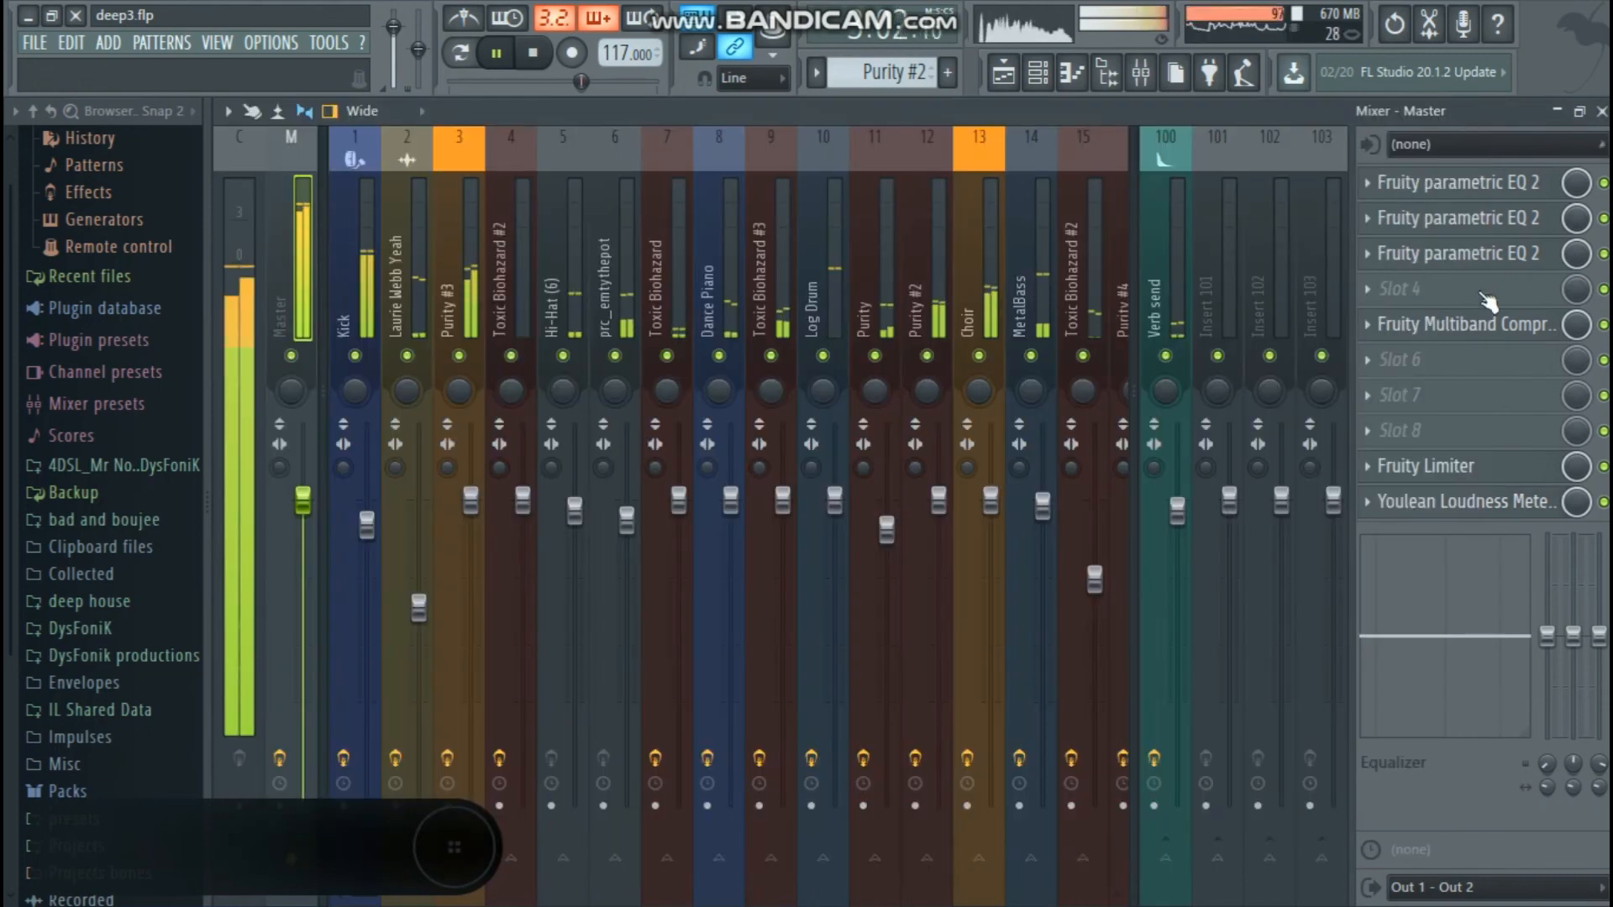
{"action": "left_click", "coordinate": [1458, 467]}
{"action": "left_click_drag", "start_coordinate": [286, 516], "coordinate": [286, 483]}
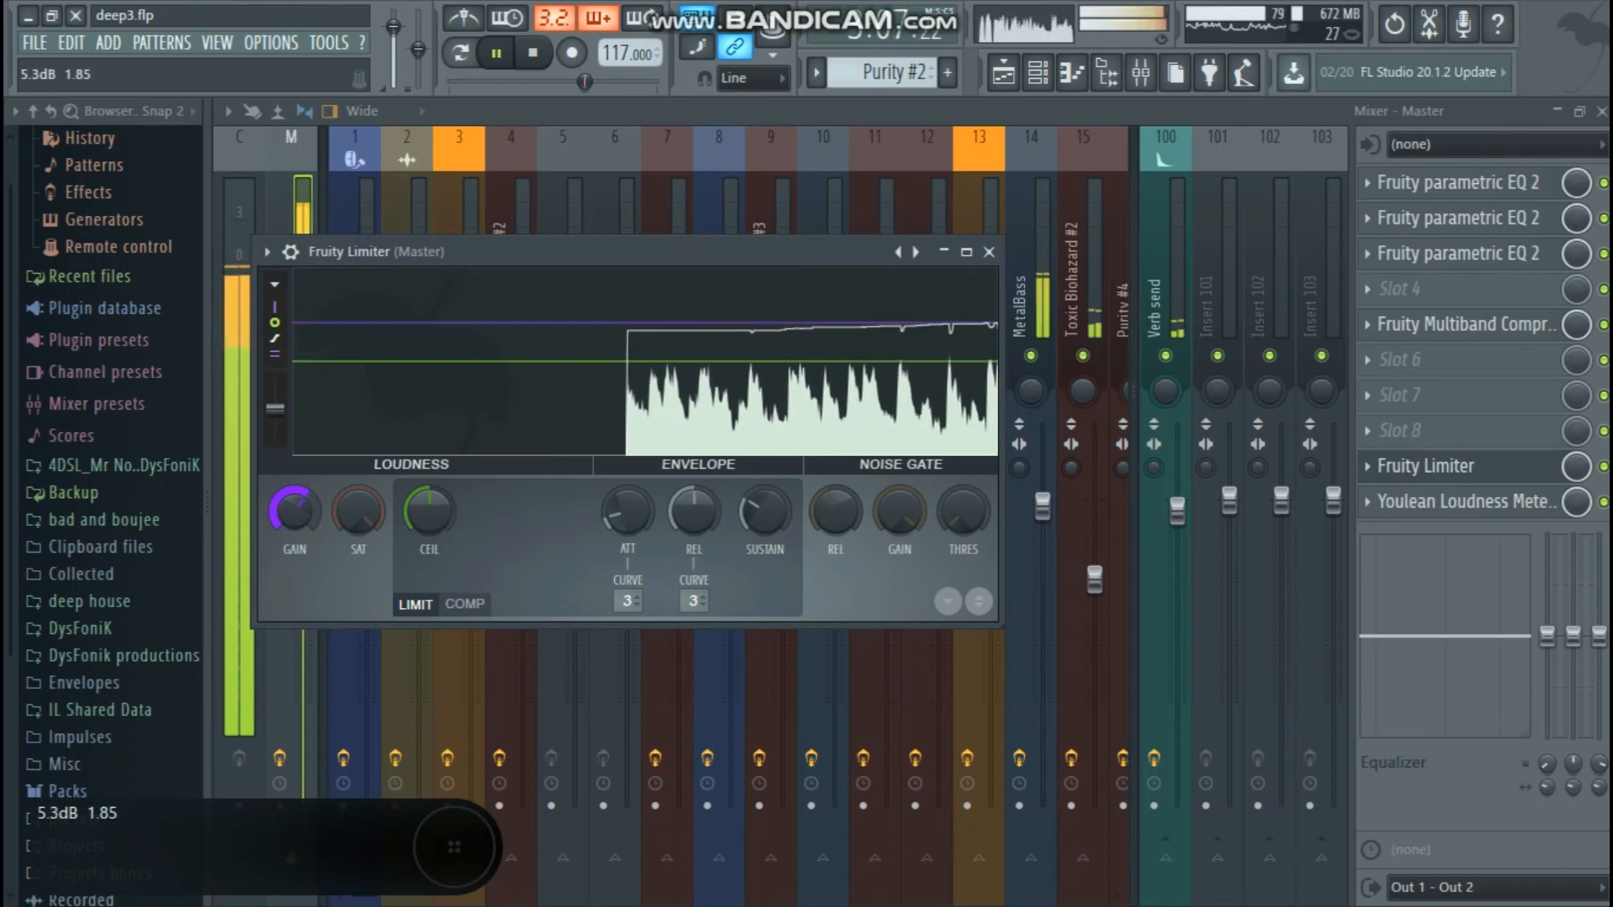
{"action": "left_click", "coordinate": [988, 251]}
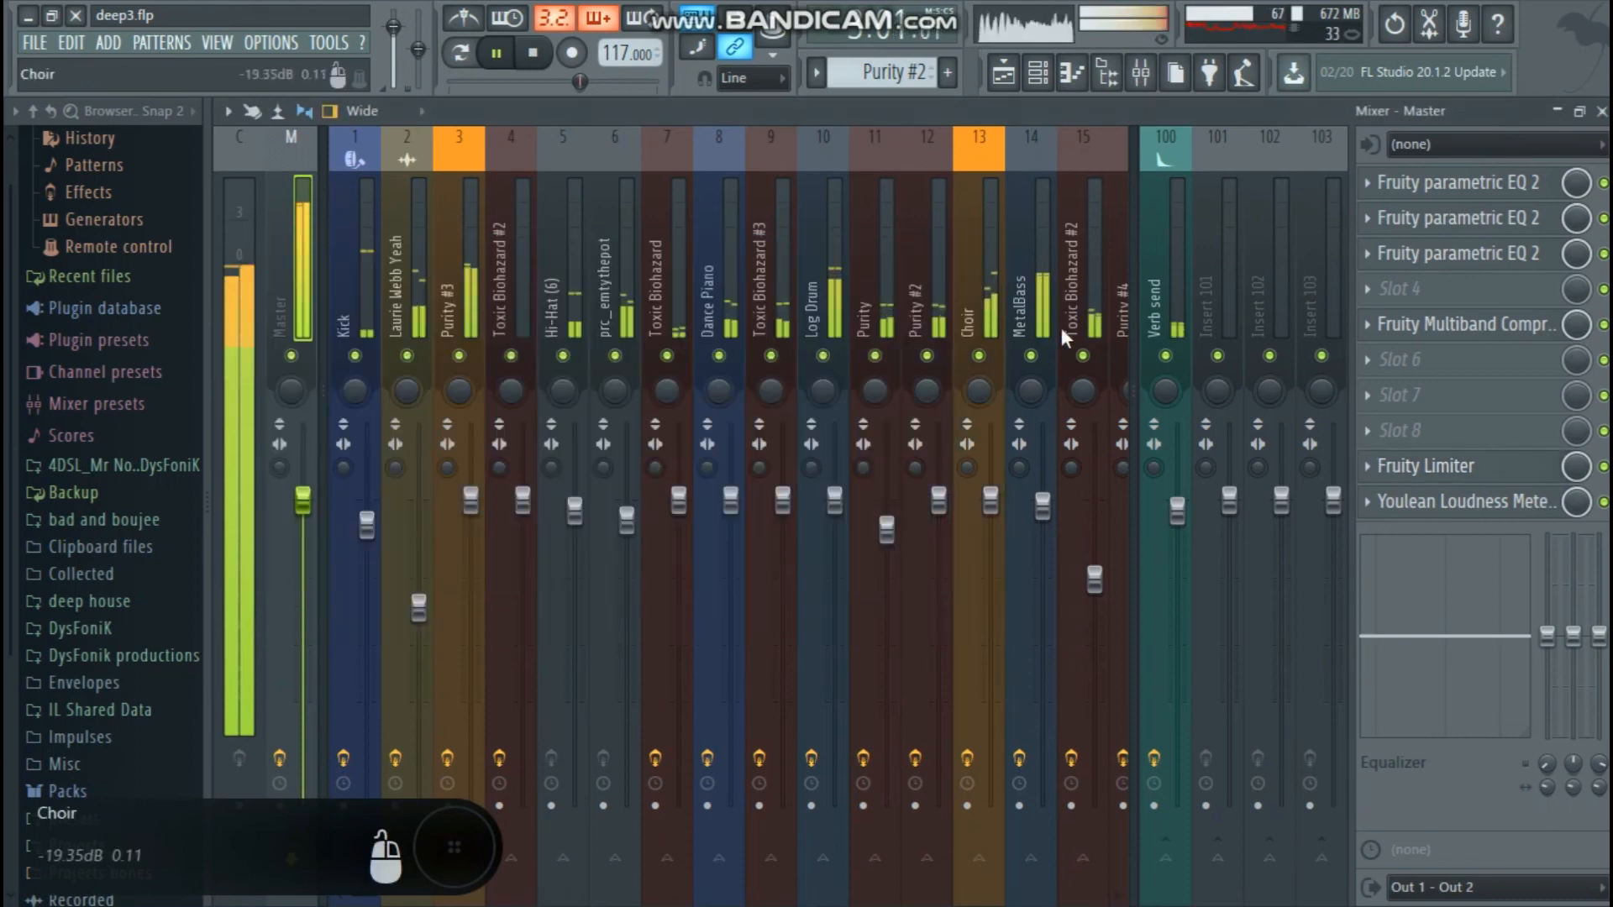
{"action": "left_click", "coordinate": [1472, 501]}
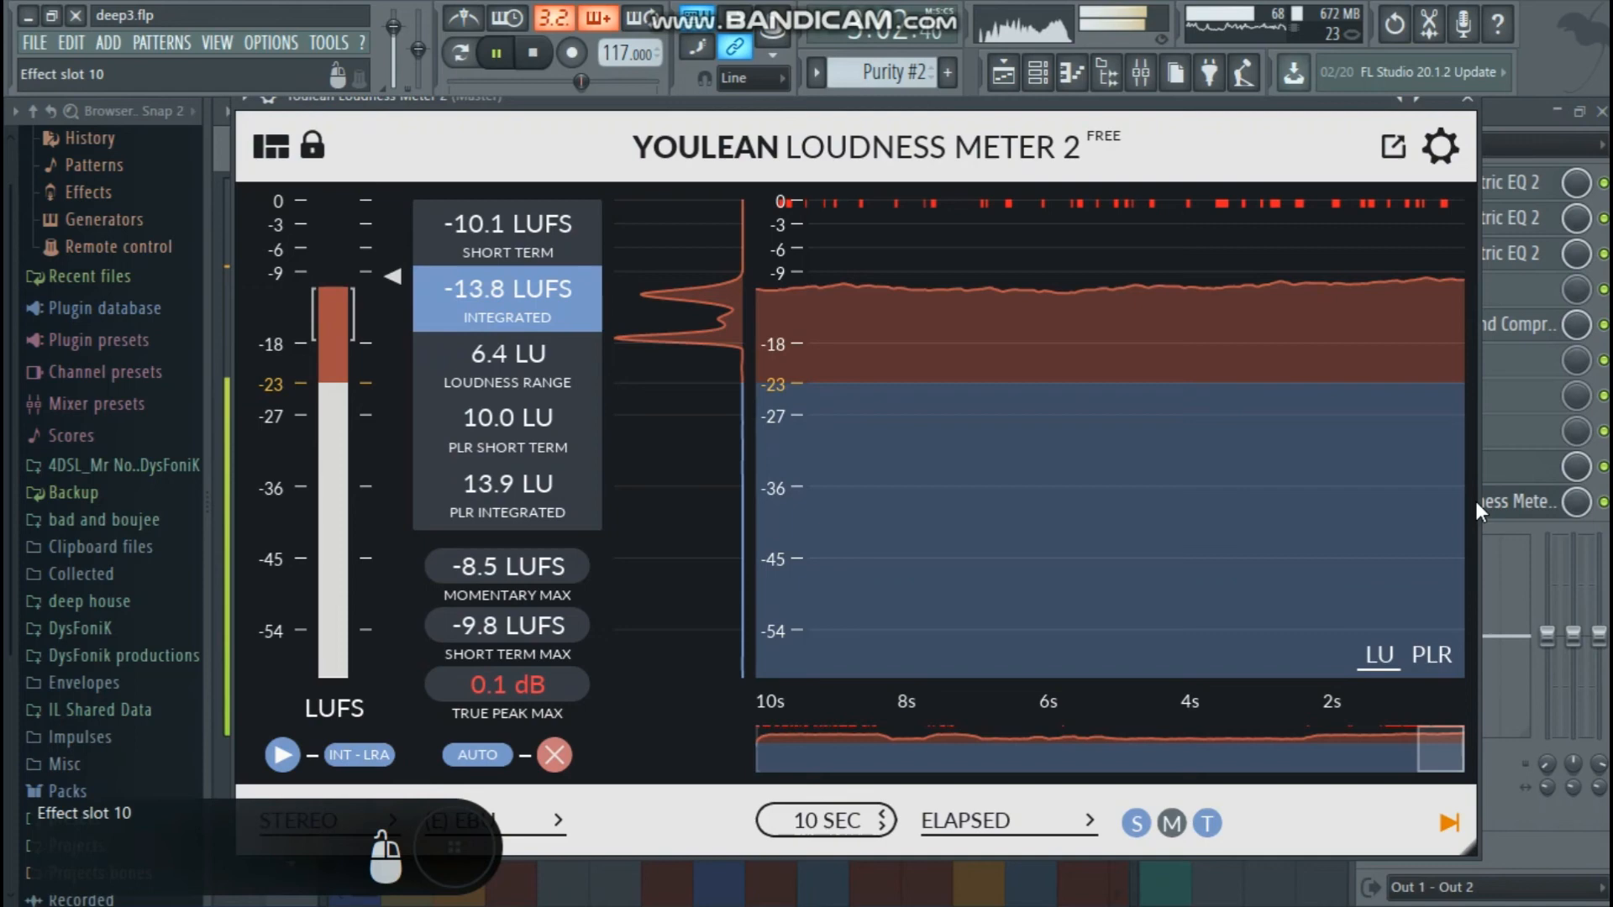
{"action": "left_click", "coordinate": [1465, 105]}
{"action": "key", "text": "space"}
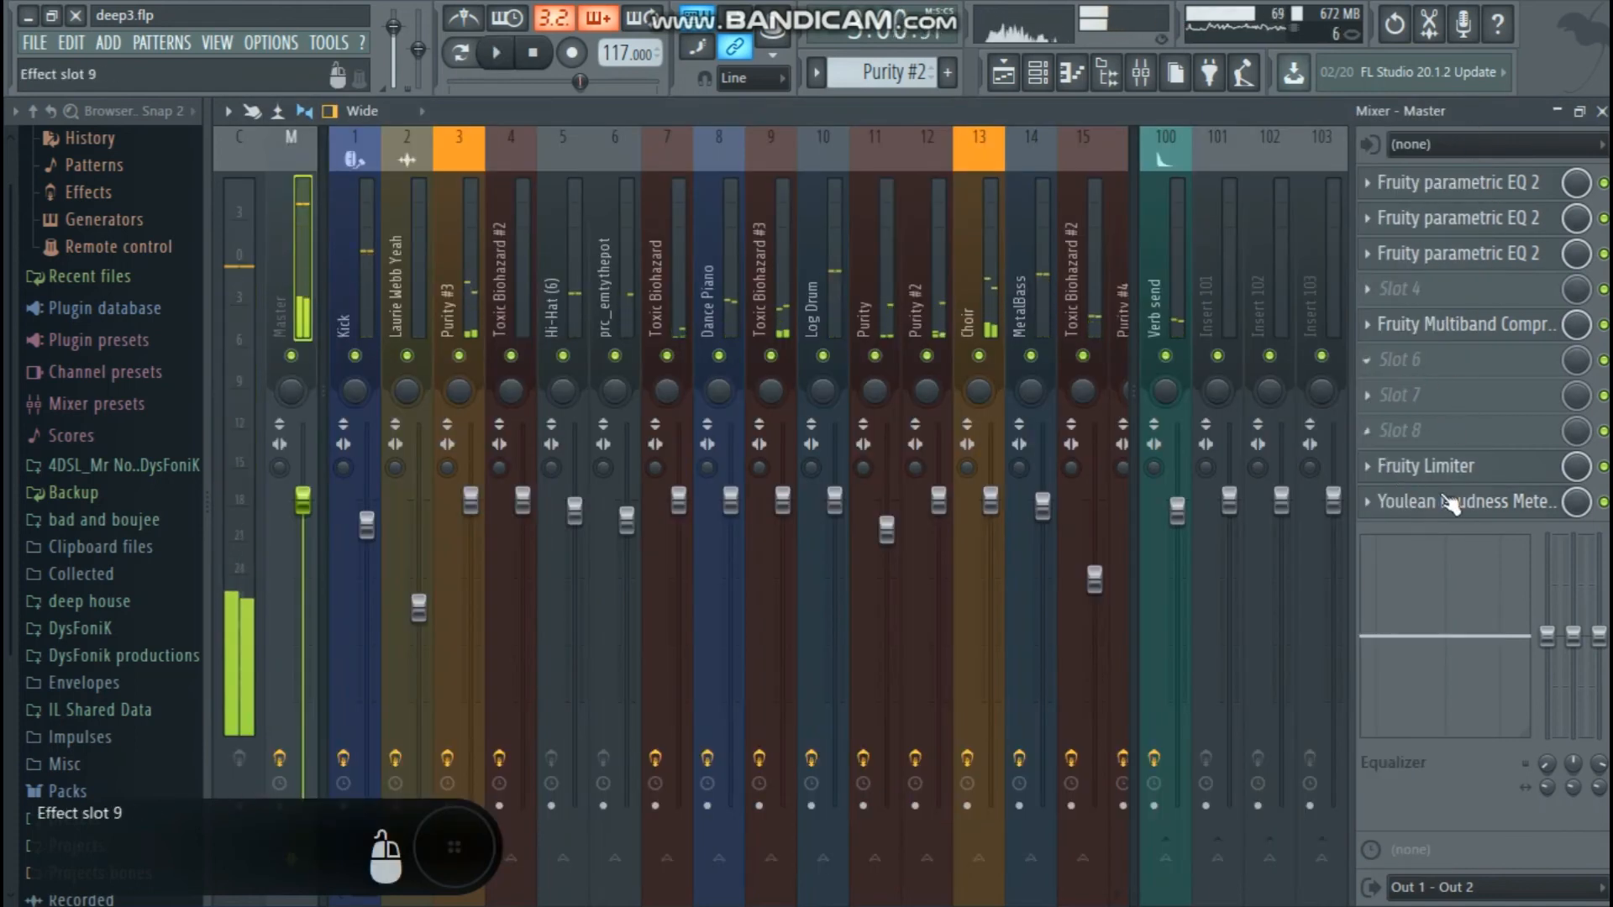
Move Fruity Multiband Compressor up to Master slot 4 and load Soundgoodizer into slot 5.
{"action": "left_click_drag", "start_coordinate": [1476, 316], "coordinate": [1411, 290]}
{"action": "key", "text": "space"}
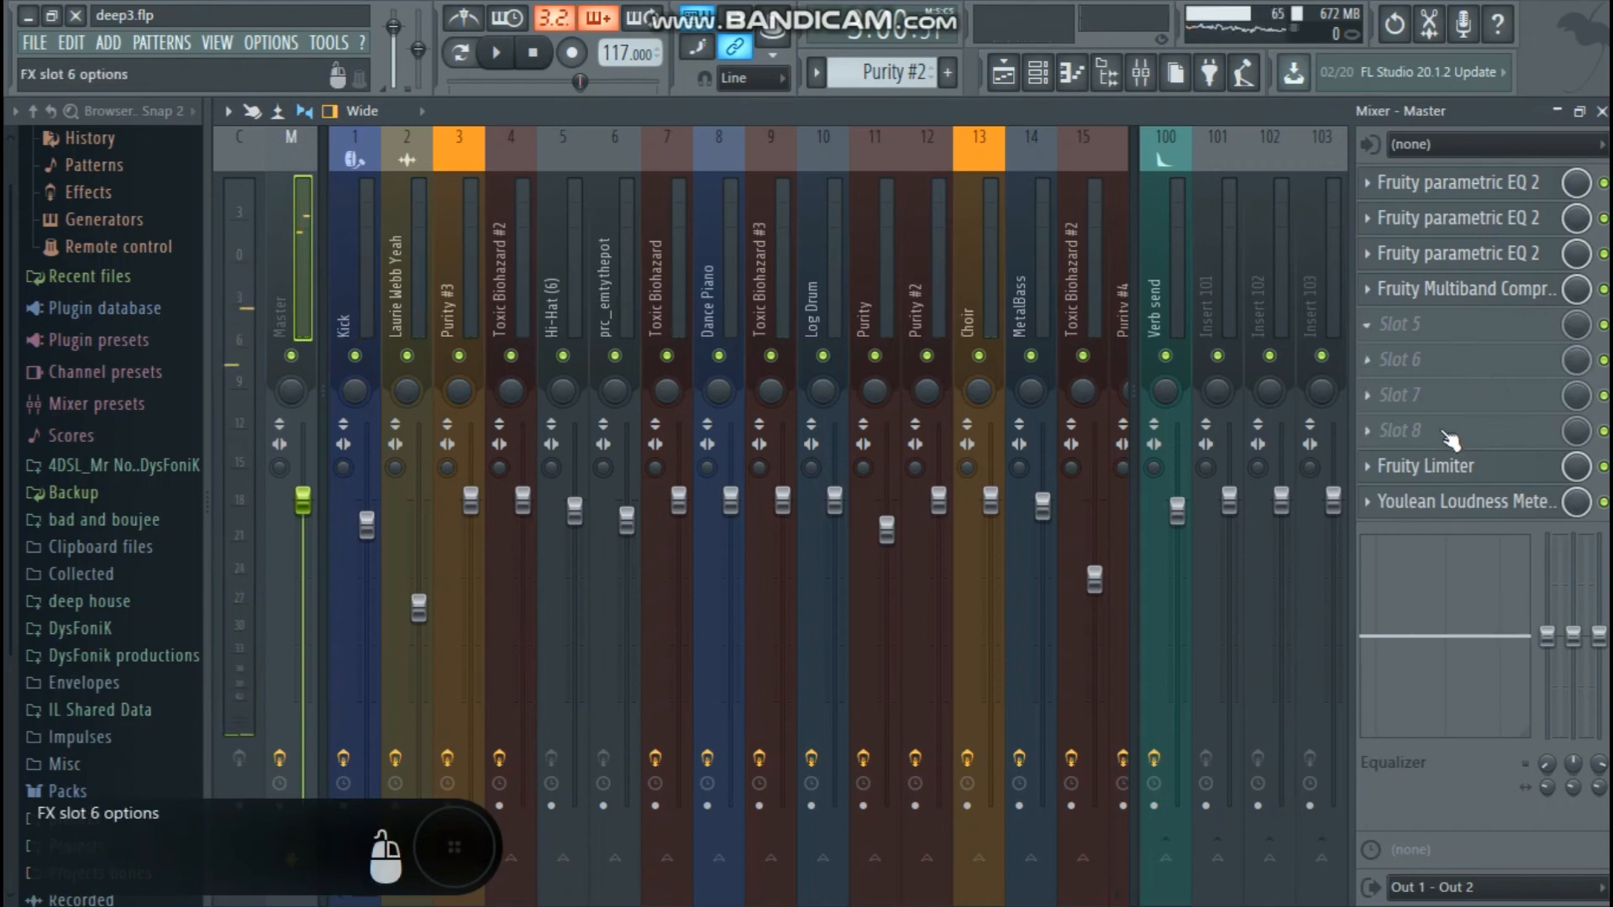
{"action": "left_click", "coordinate": [1464, 344]}
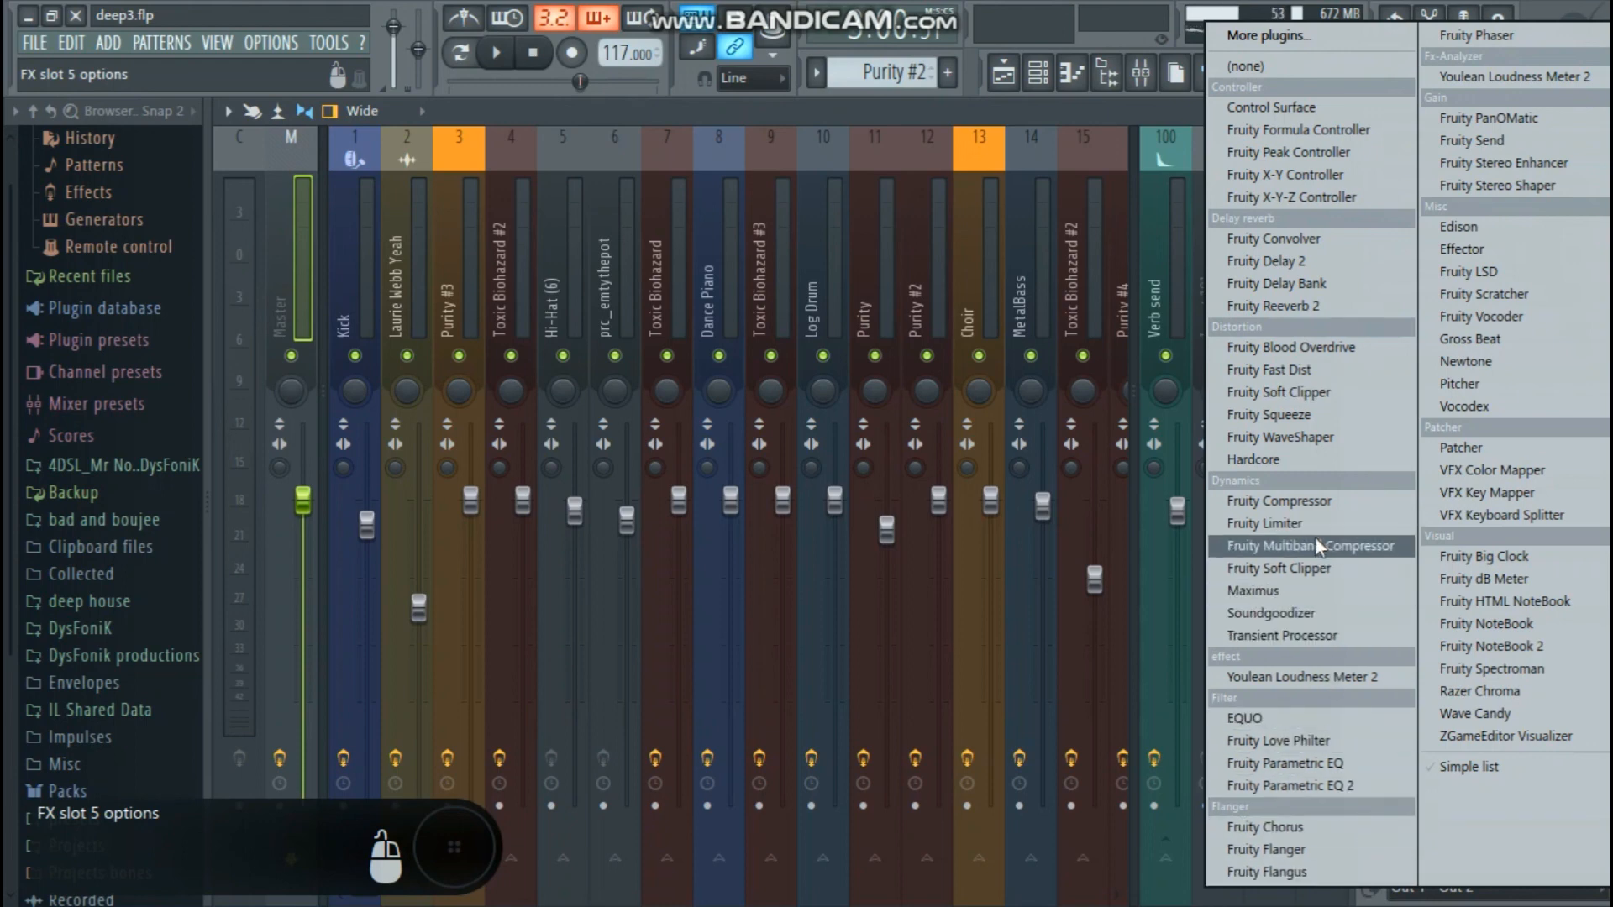
{"action": "left_click", "coordinate": [1299, 615]}
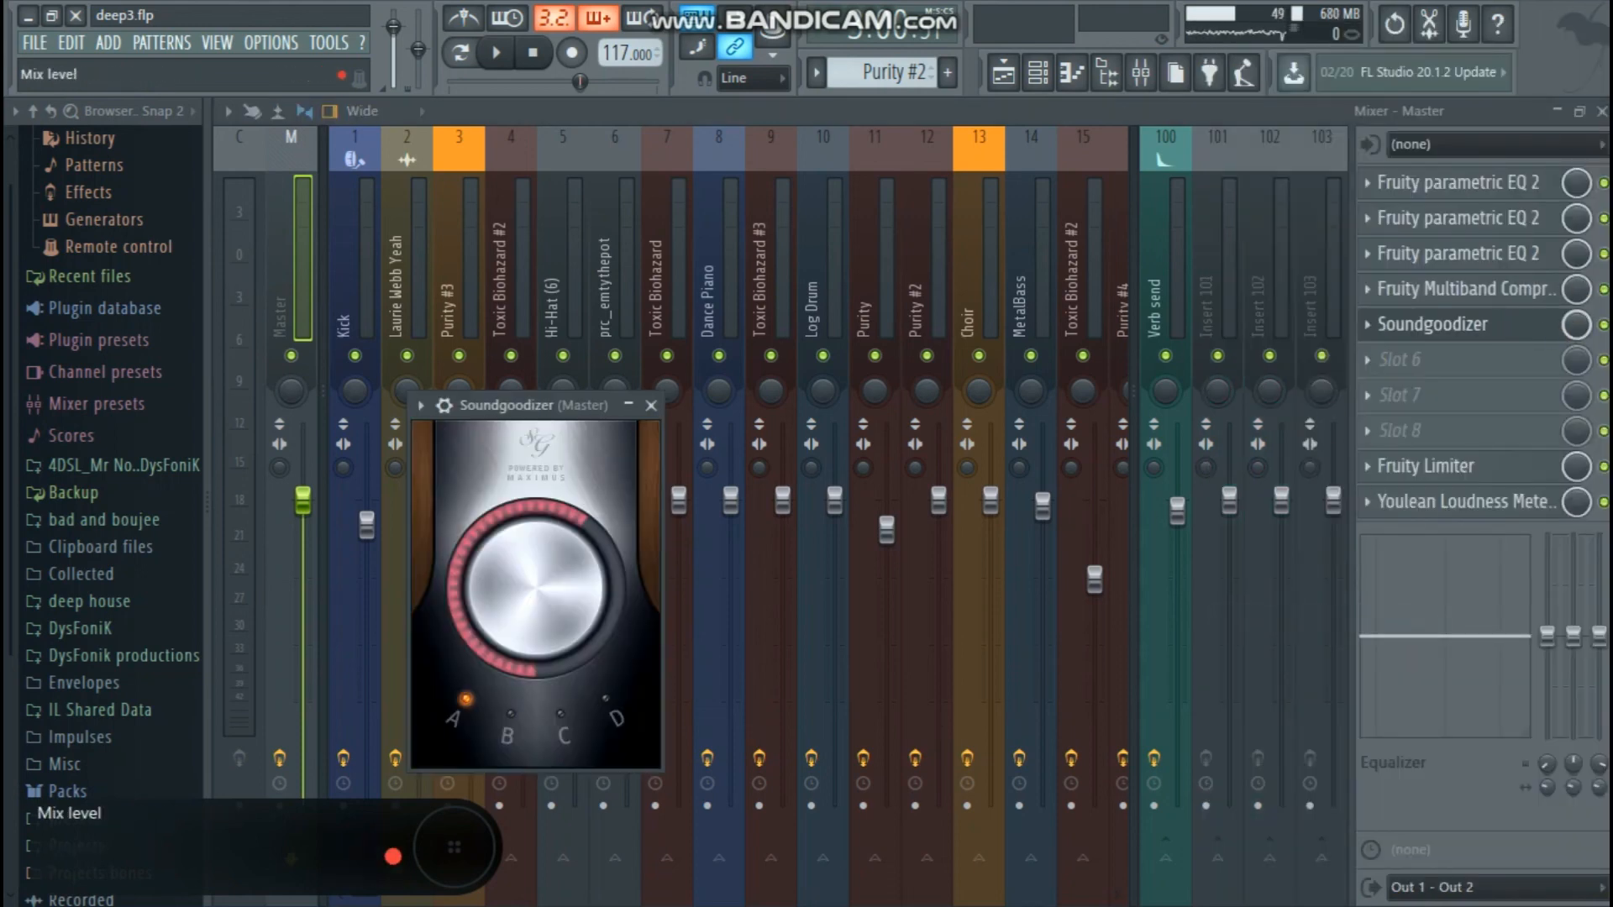
Bypass Fruity Multiband Compressor and the parametric EQs in Master slots 2 and 3, and open Soundgoodizer.
{"action": "left_click", "coordinate": [1603, 324]}
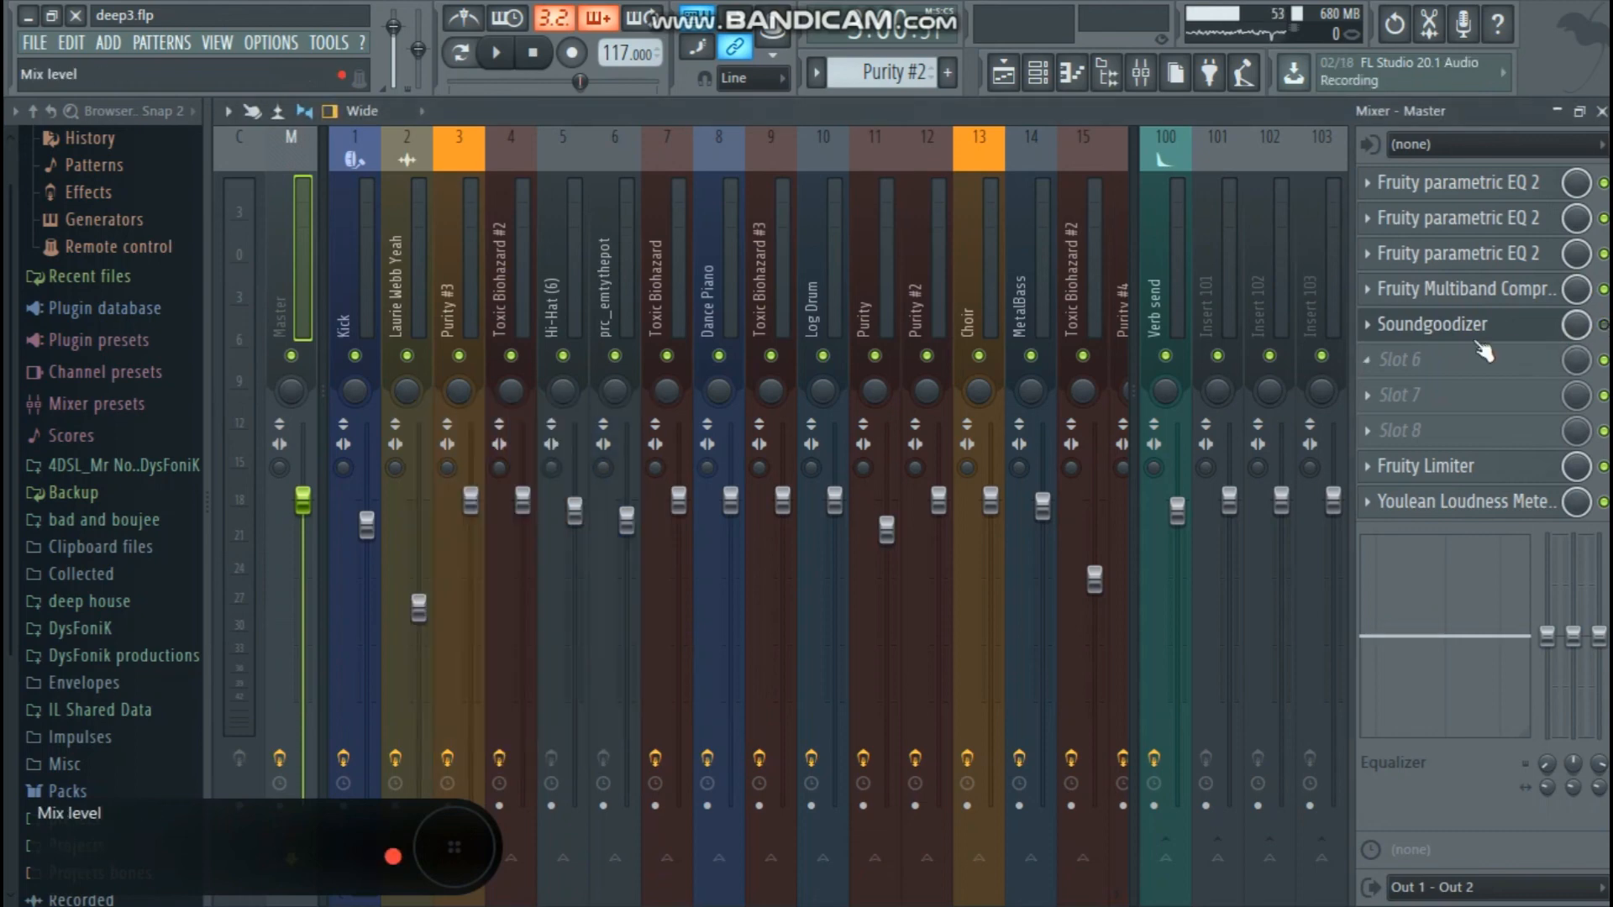
{"action": "left_click", "coordinate": [1476, 467]}
{"action": "left_click", "coordinate": [1480, 328]}
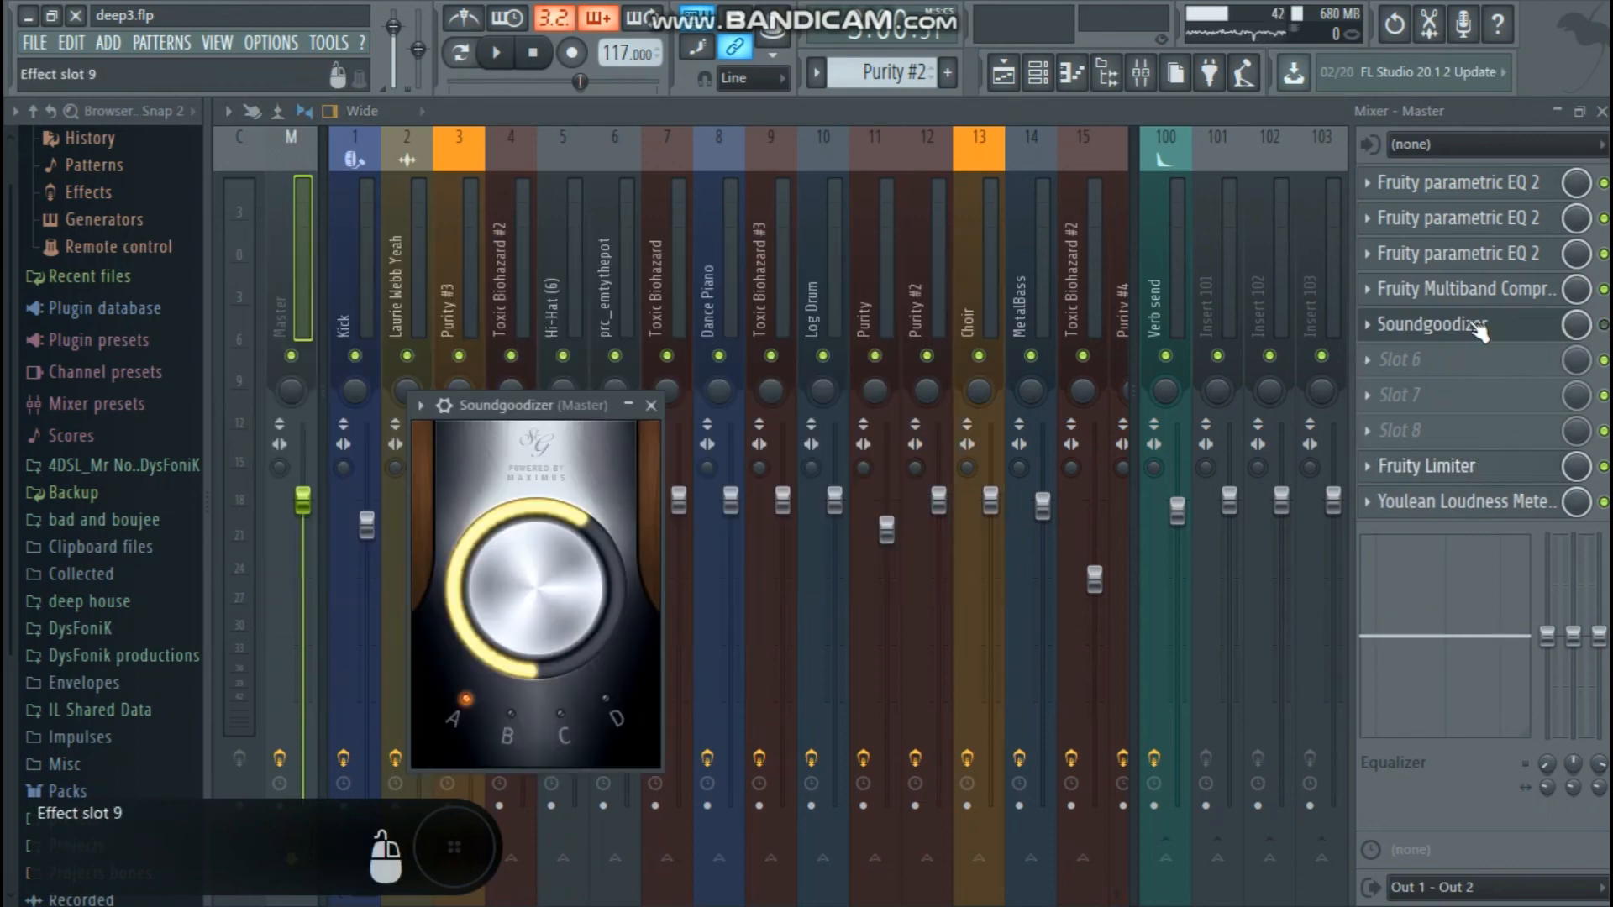
{"action": "left_click", "coordinate": [1604, 289]}
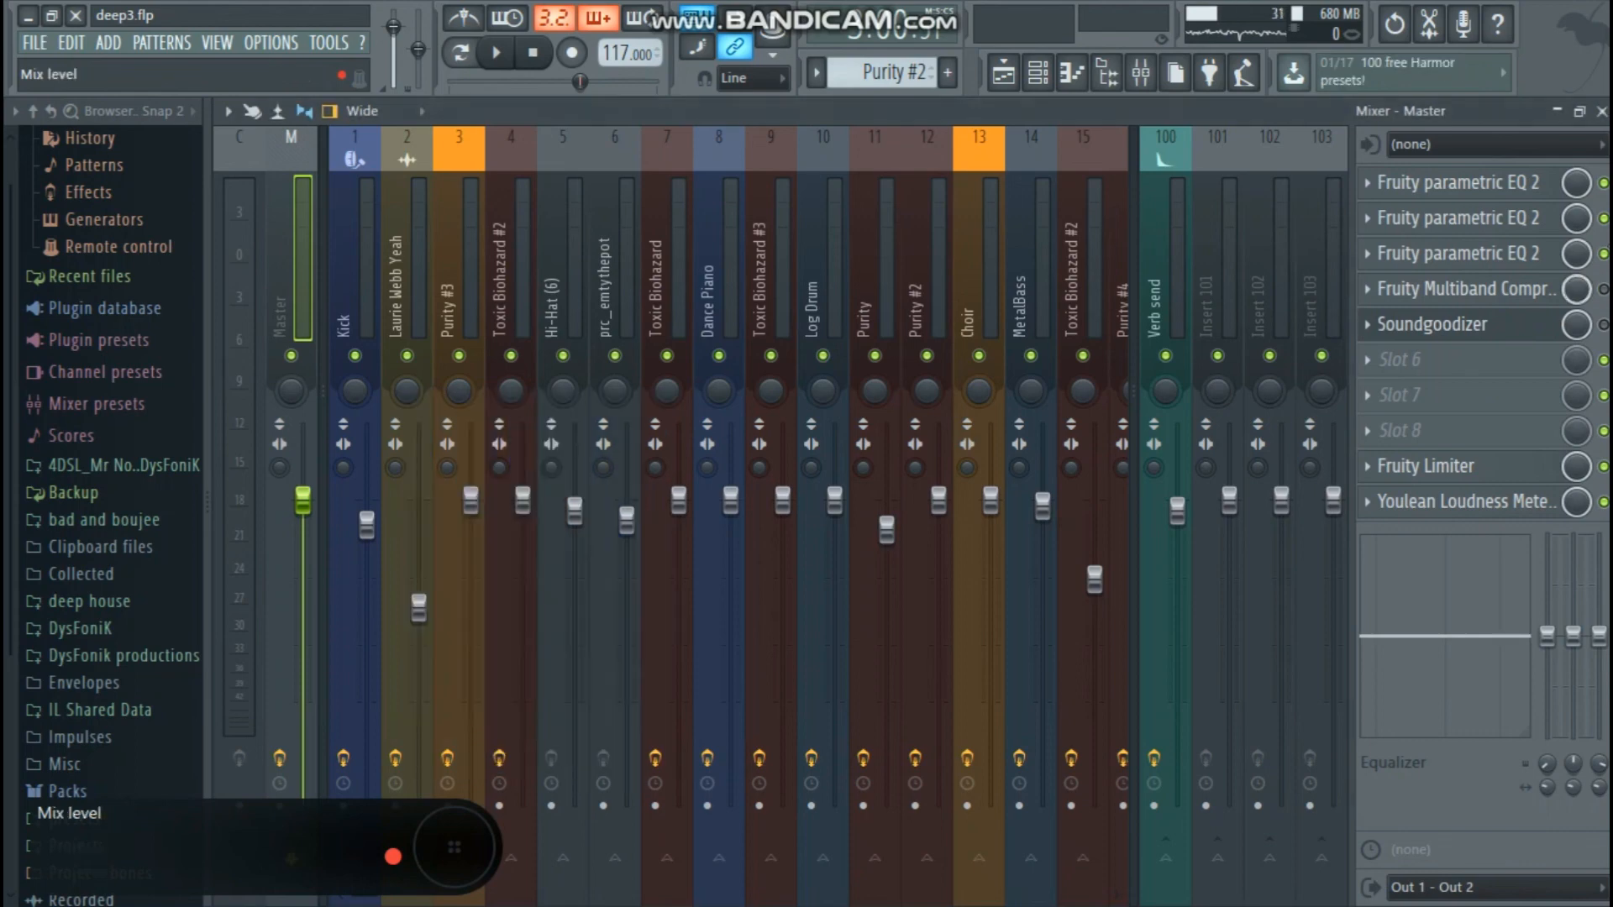
{"action": "left_click", "coordinate": [1488, 327]}
{"action": "left_click", "coordinate": [1493, 332]}
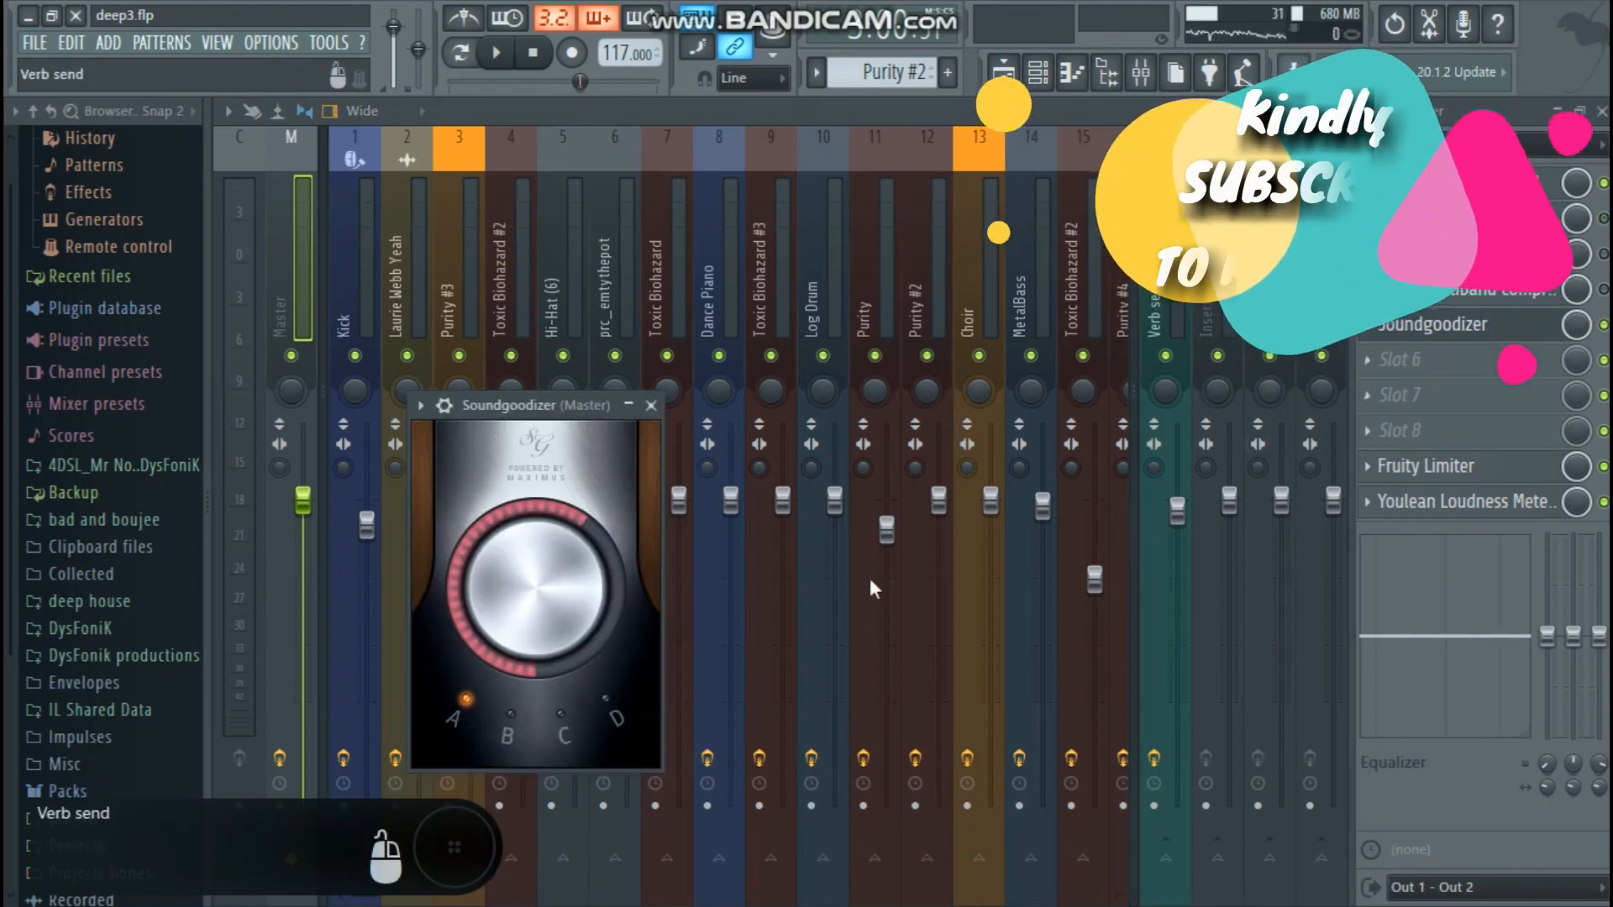
Audition Soundgoodizer's modes during playback, and settle on mode A with a reduced amount.
{"action": "left_click", "coordinate": [560, 714]}
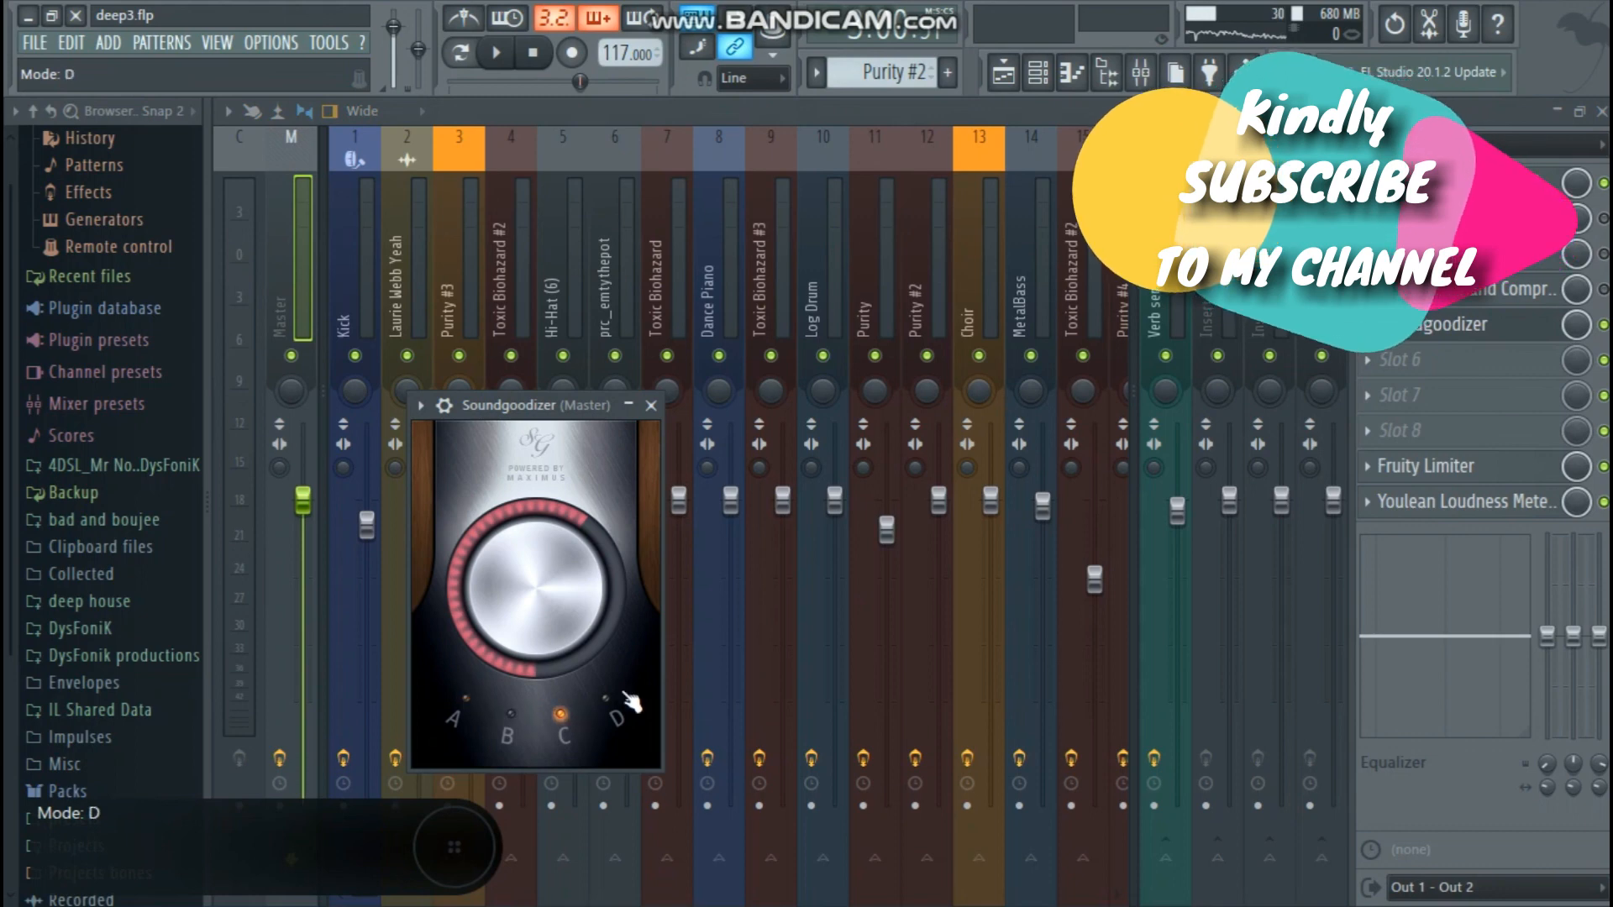
{"action": "left_click", "coordinate": [460, 707]}
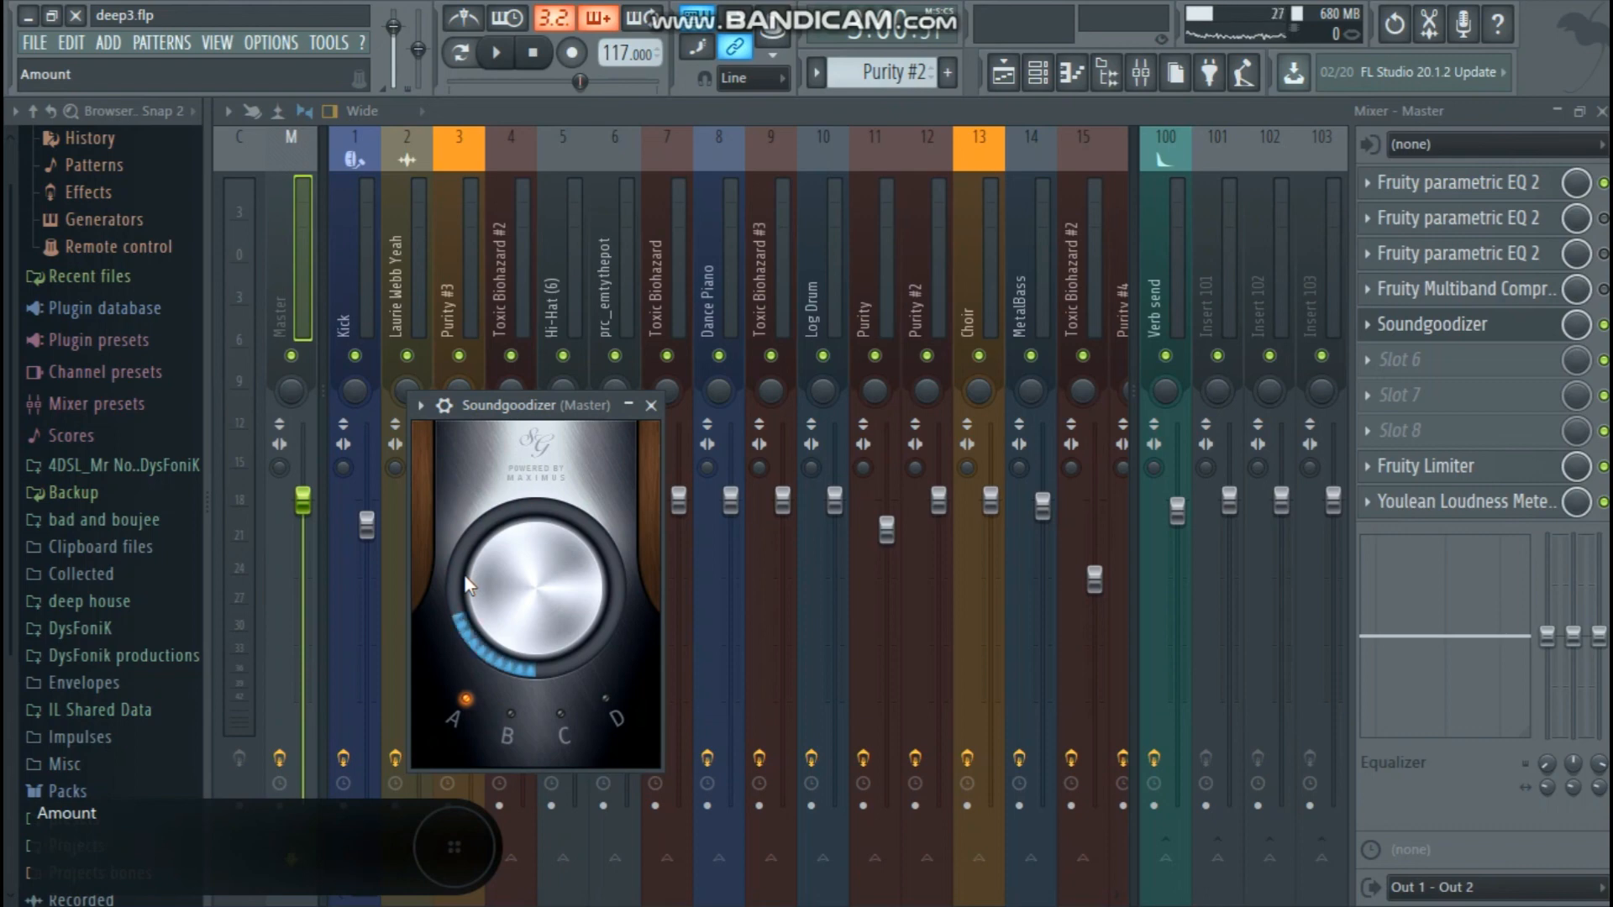
{"action": "key", "text": "space"}
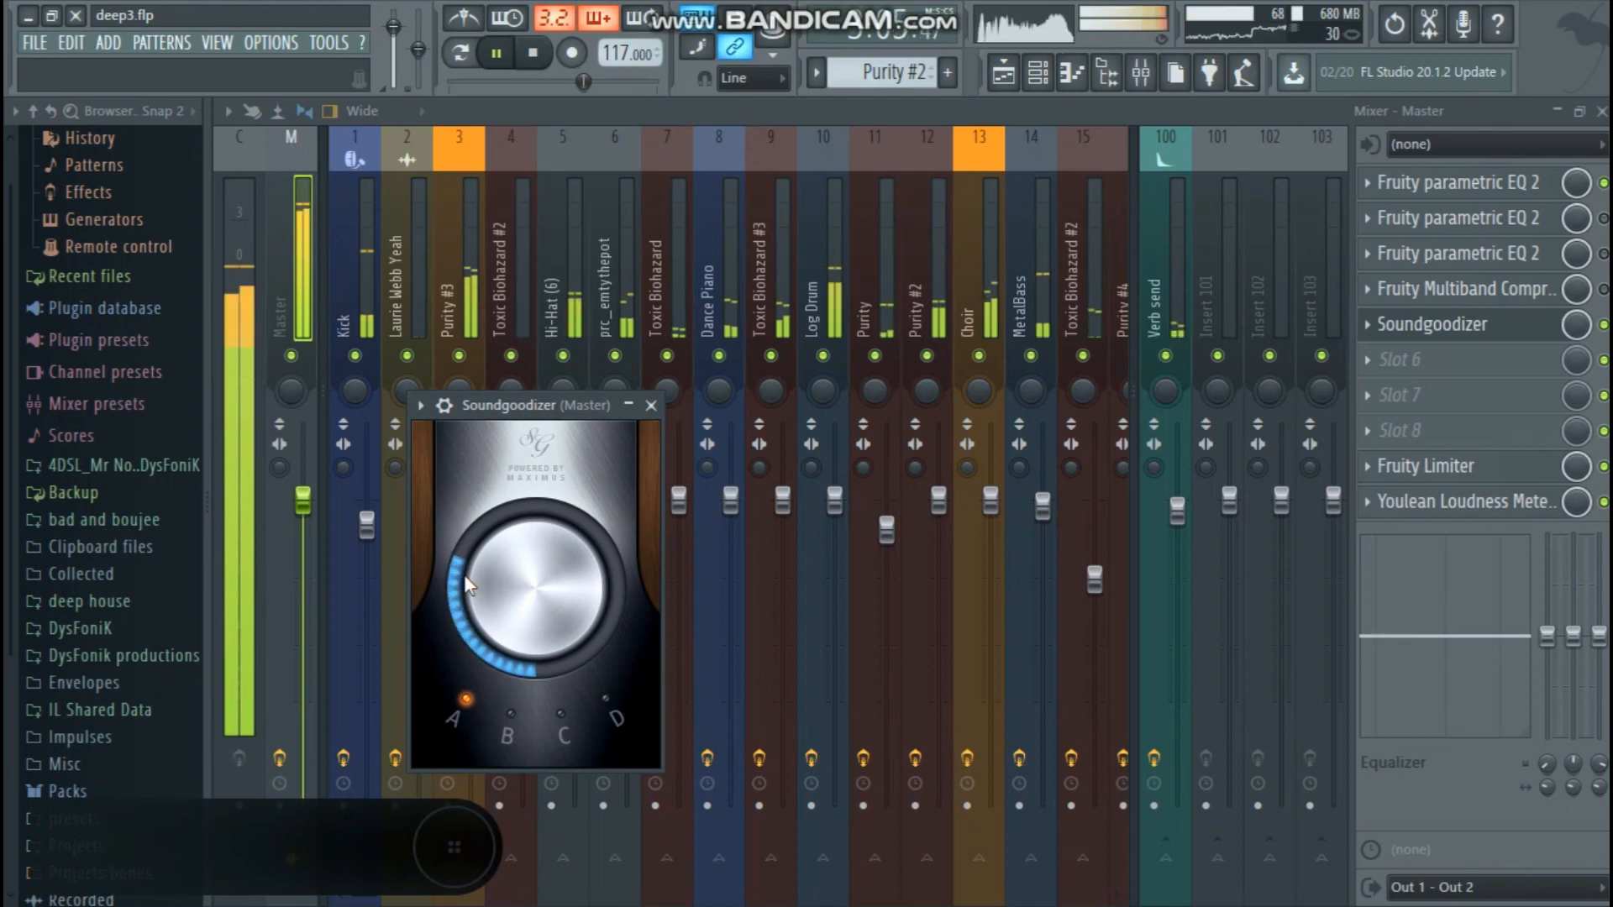
{"action": "left_click", "coordinate": [510, 715]}
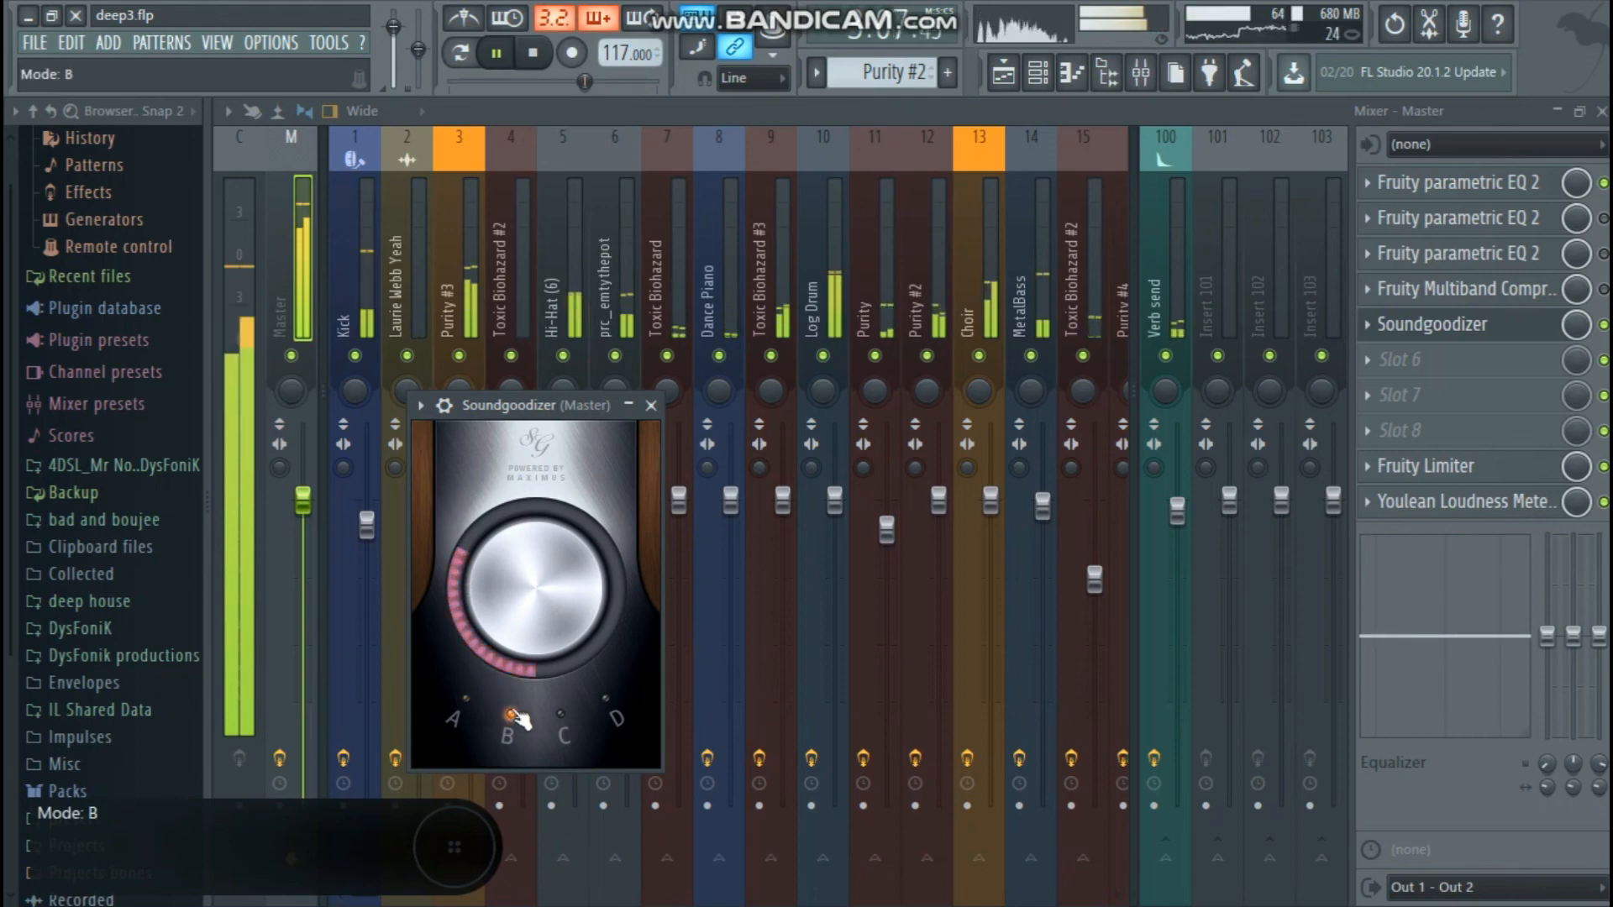
{"action": "left_click", "coordinate": [565, 719]}
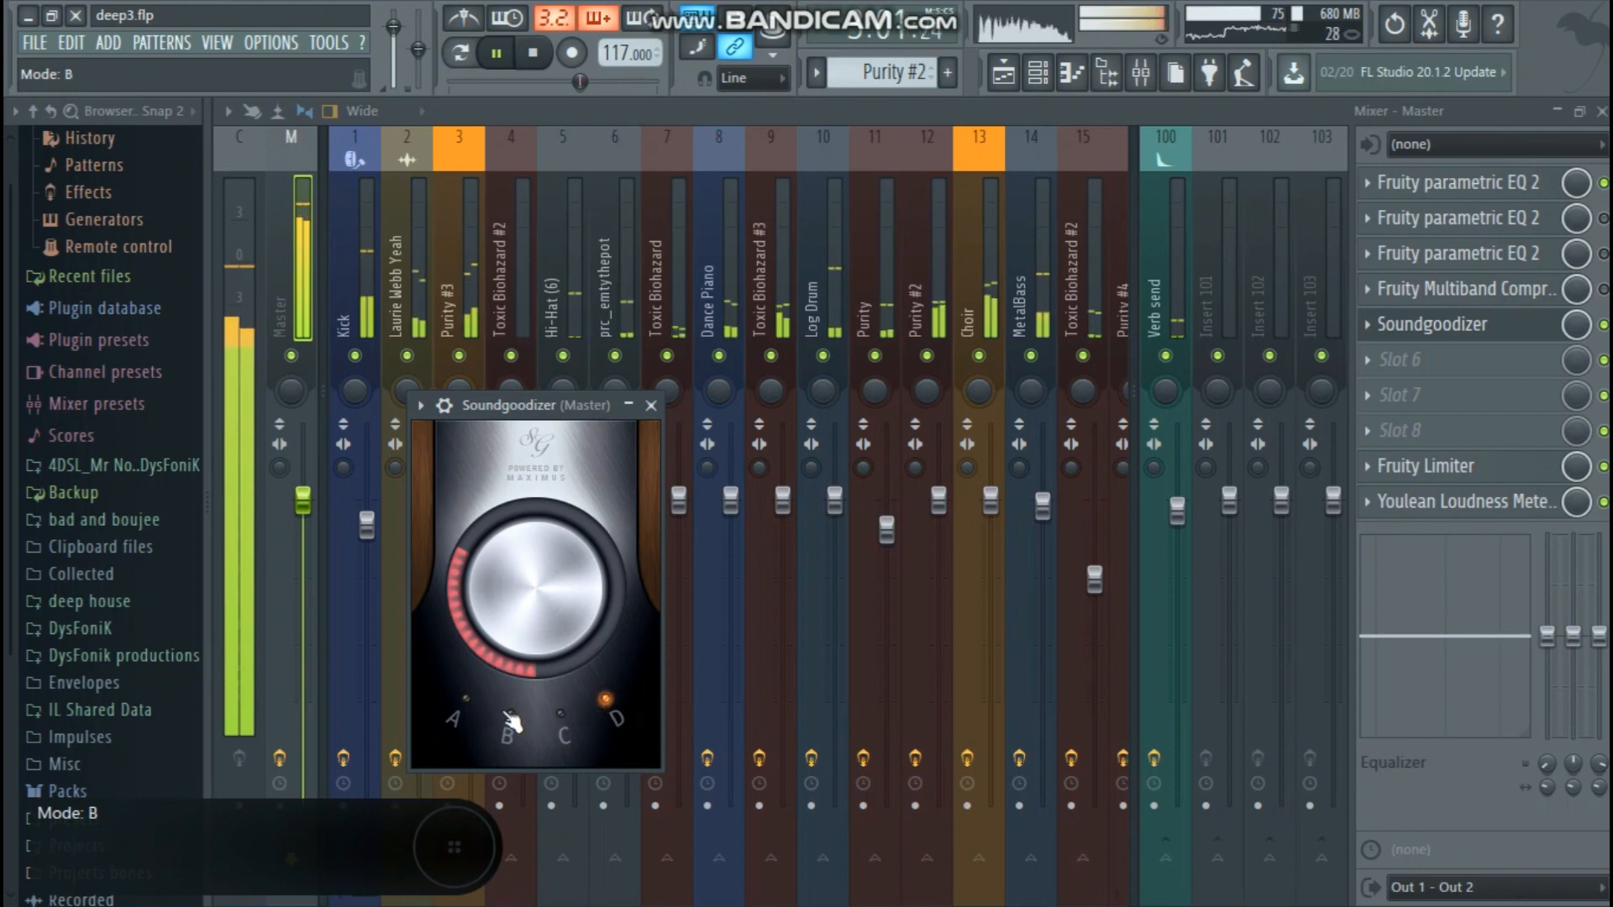
{"action": "left_click", "coordinate": [453, 717]}
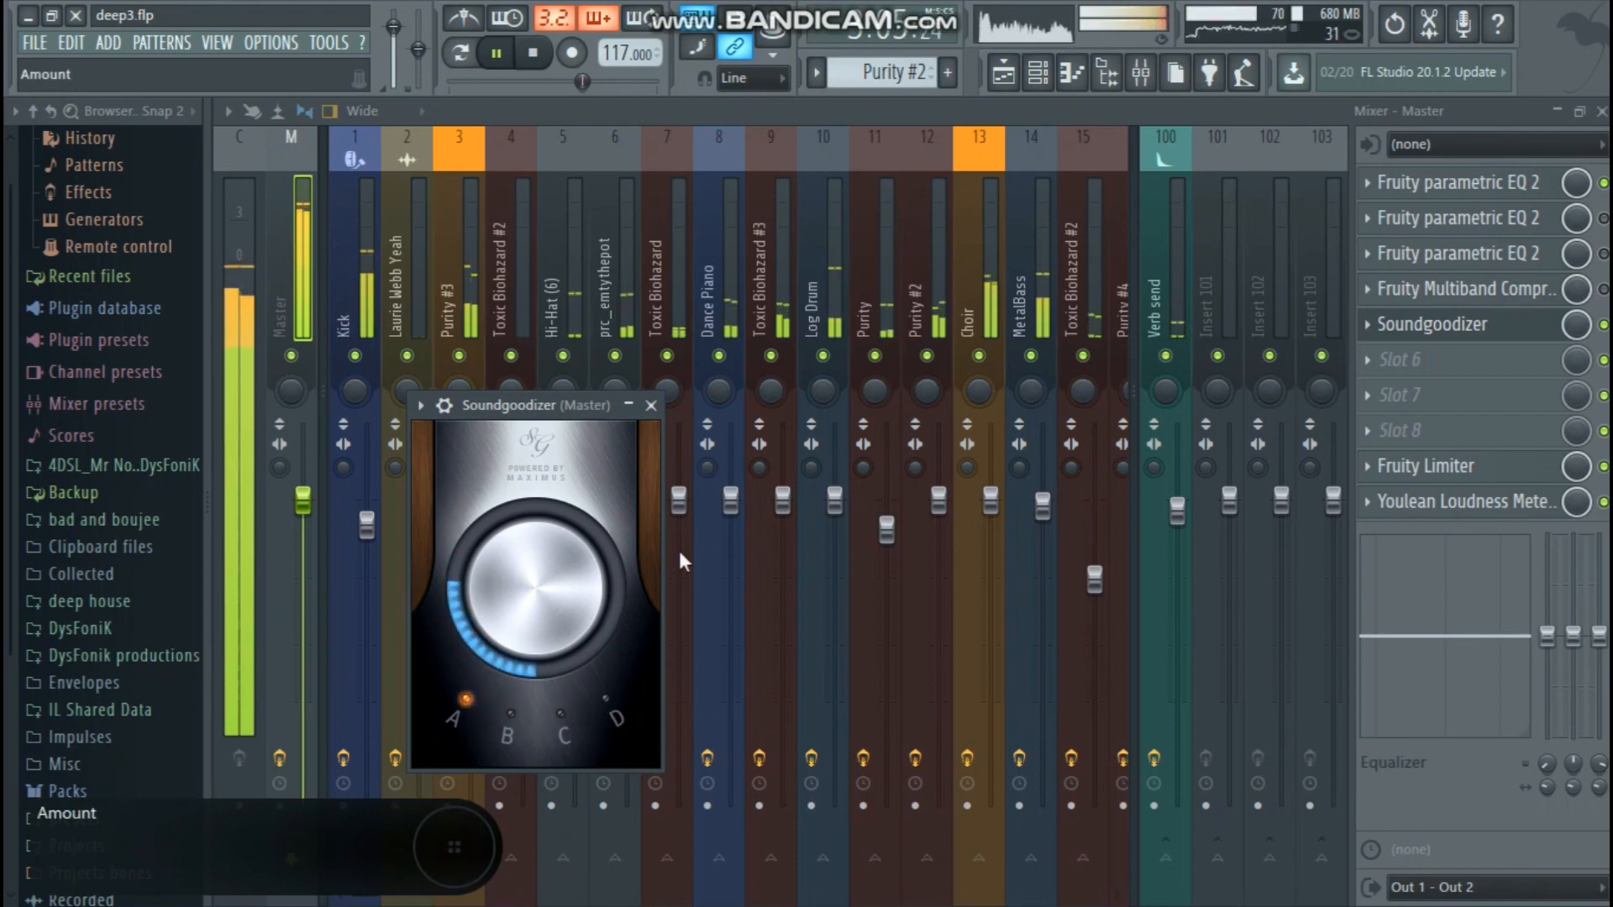
Re-enable the parametric EQs in Master slots 2 and 3 and stop playback.
{"action": "left_click", "coordinate": [1604, 218]}
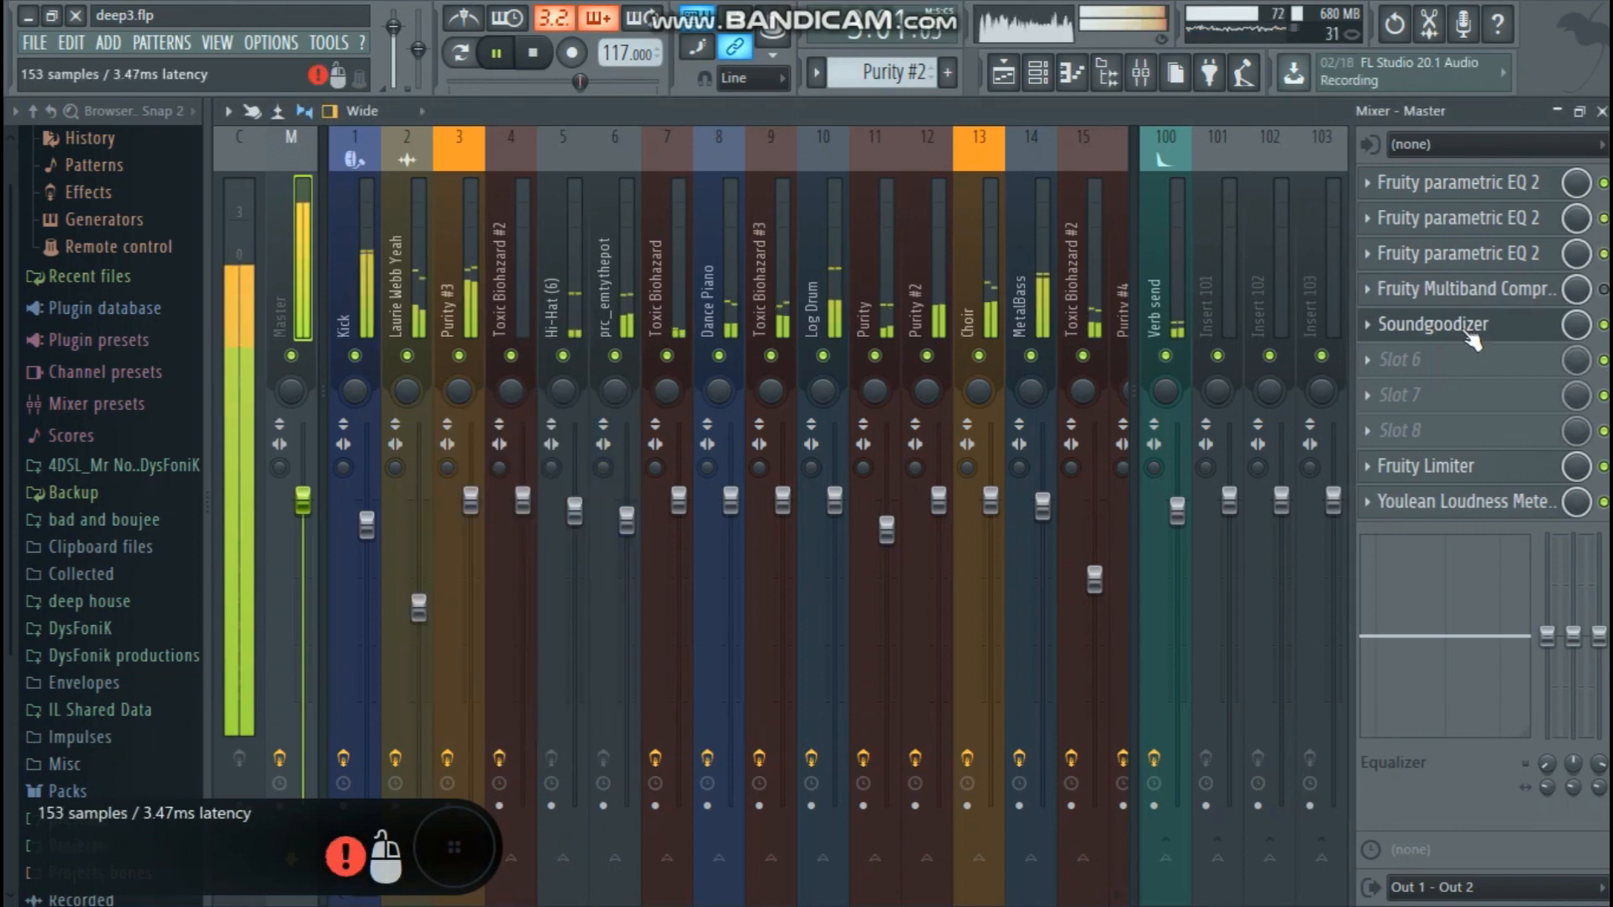
{"action": "key", "text": "space"}
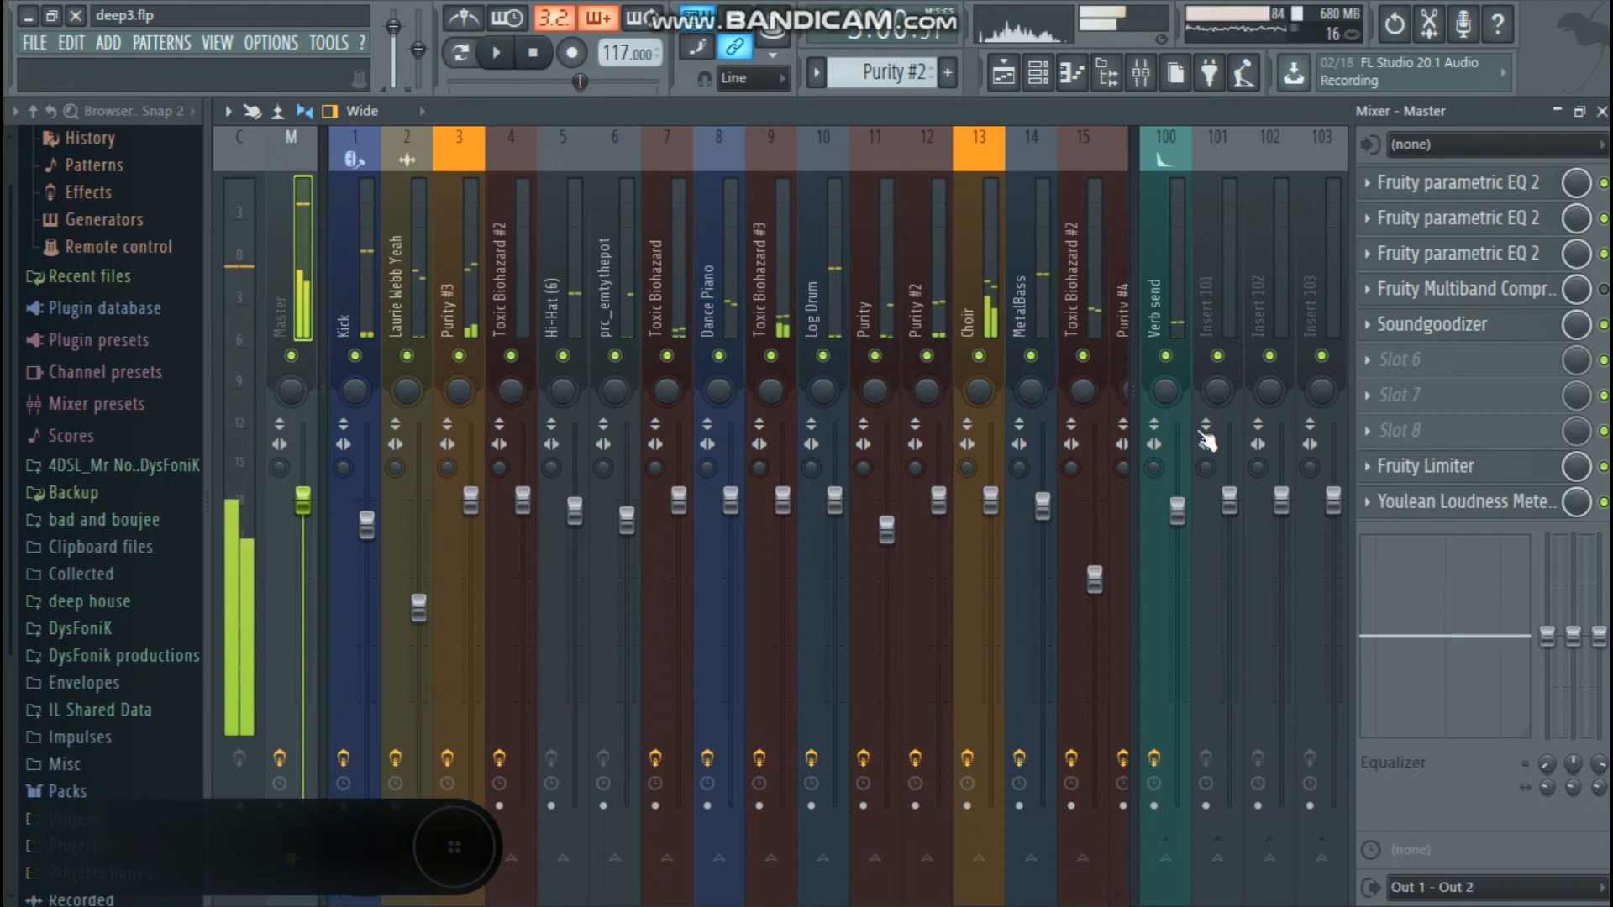